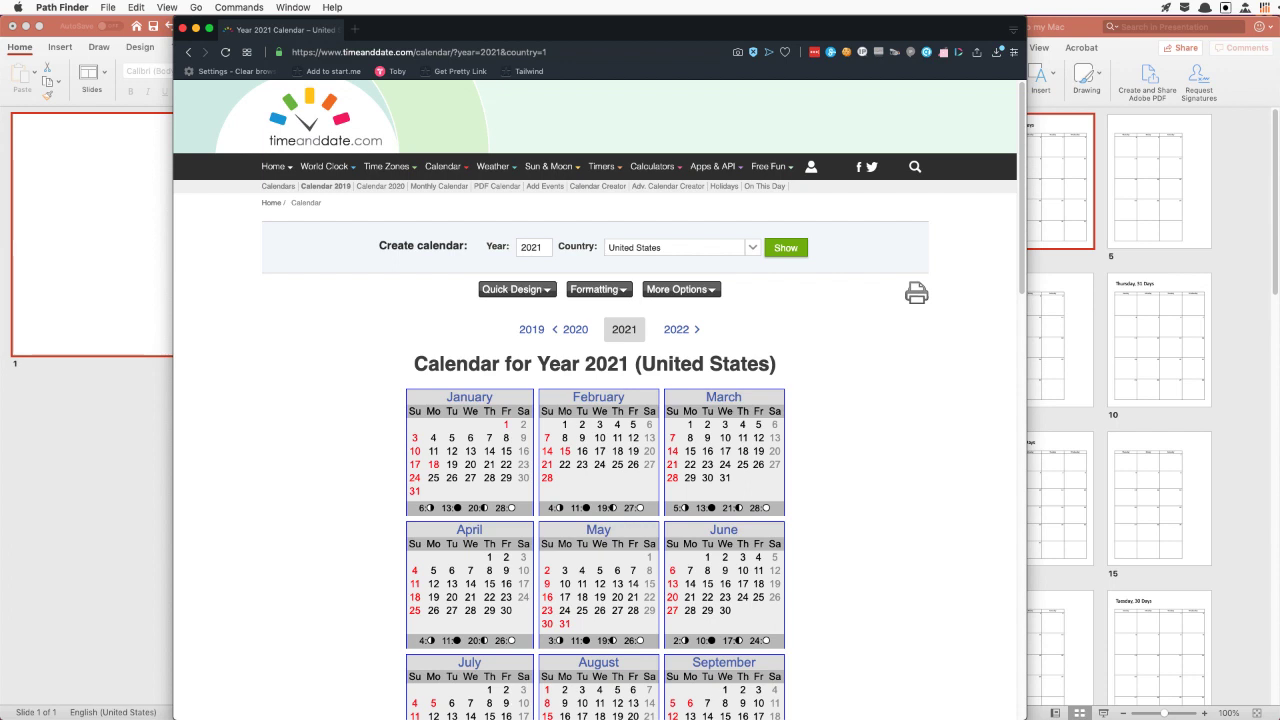
Check the 2021 calendar in Opera, then bring Presentation1 and the Calendar-Builder deck back in front
key("super+Tab")
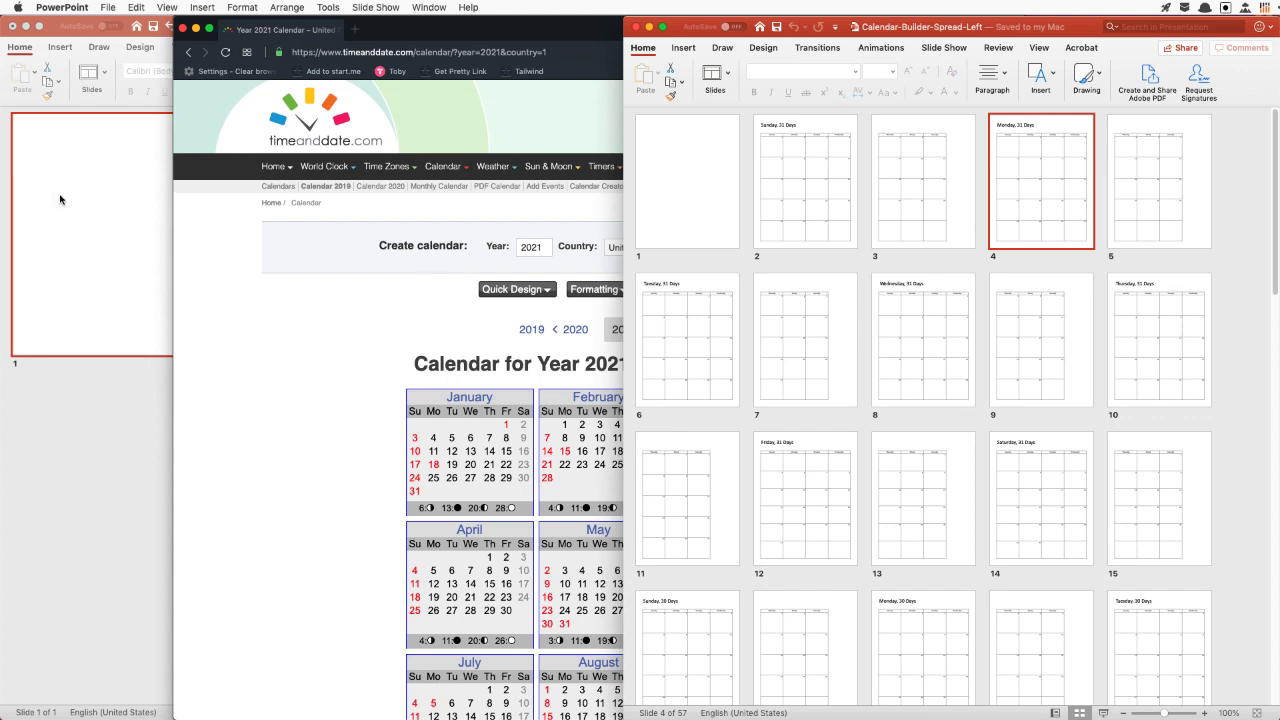
left_click(92, 354)
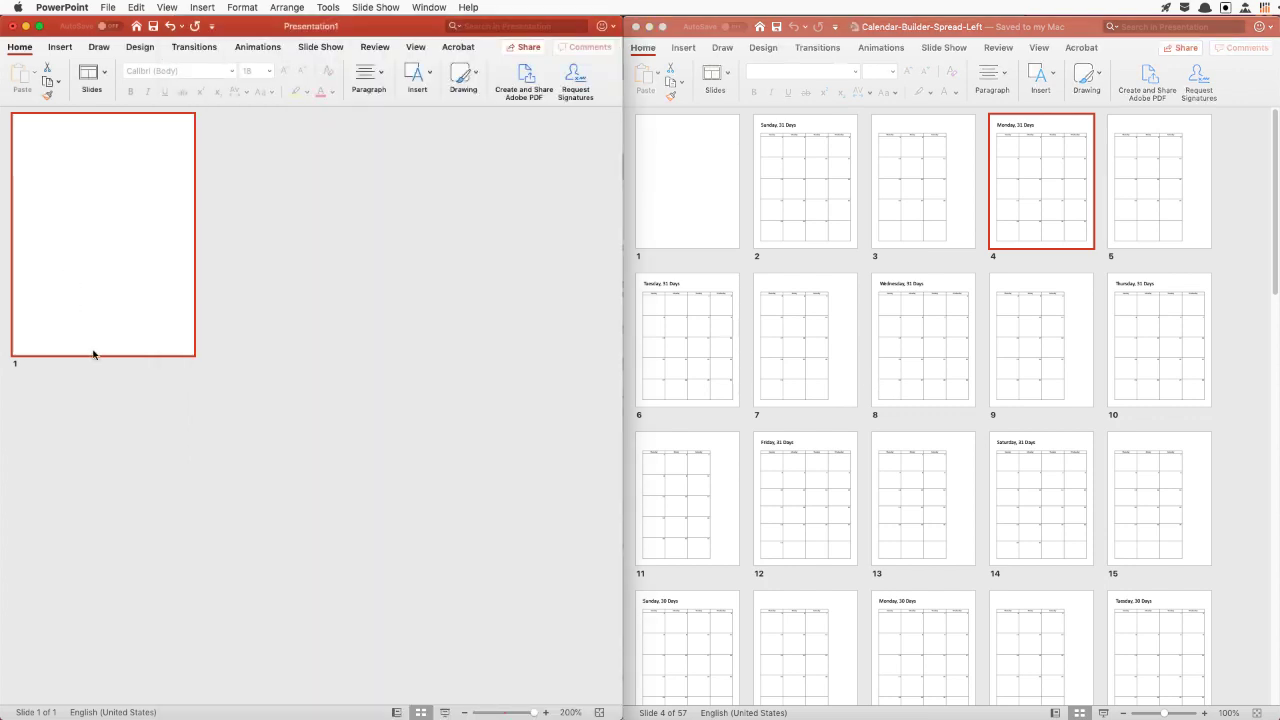
key("super+Tab")
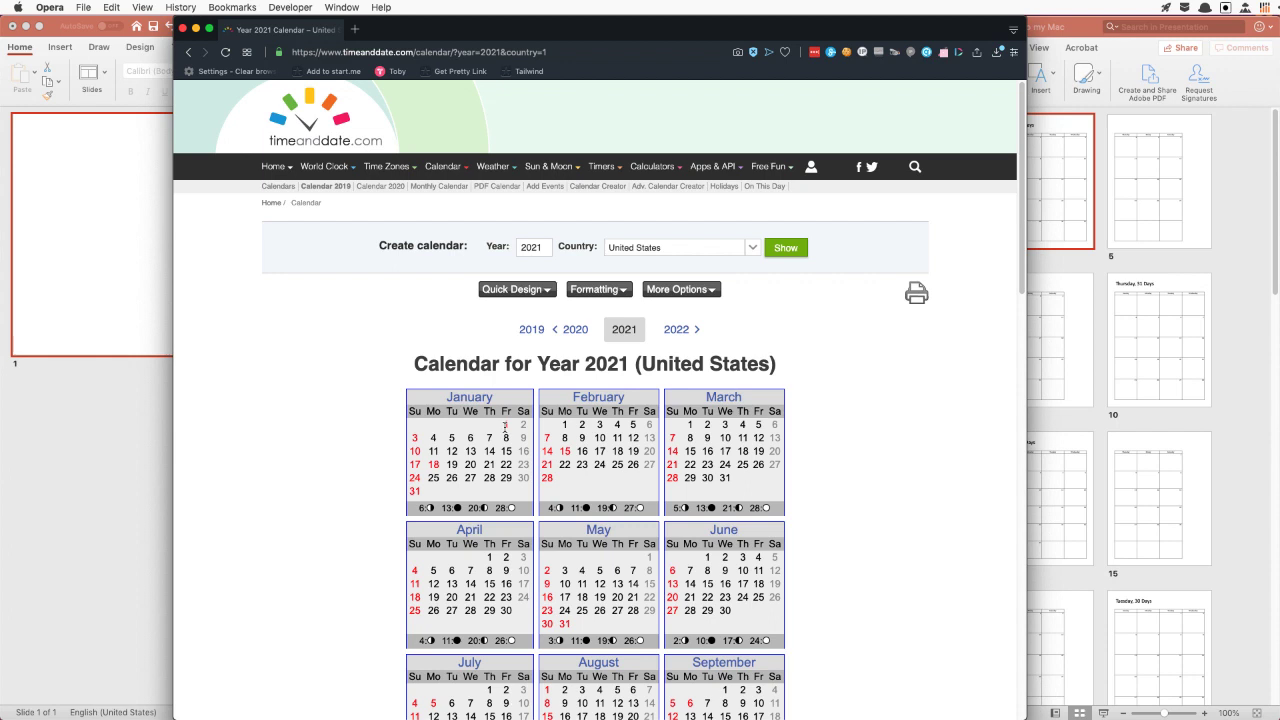
left_click(128, 475)
left_click(1226, 226)
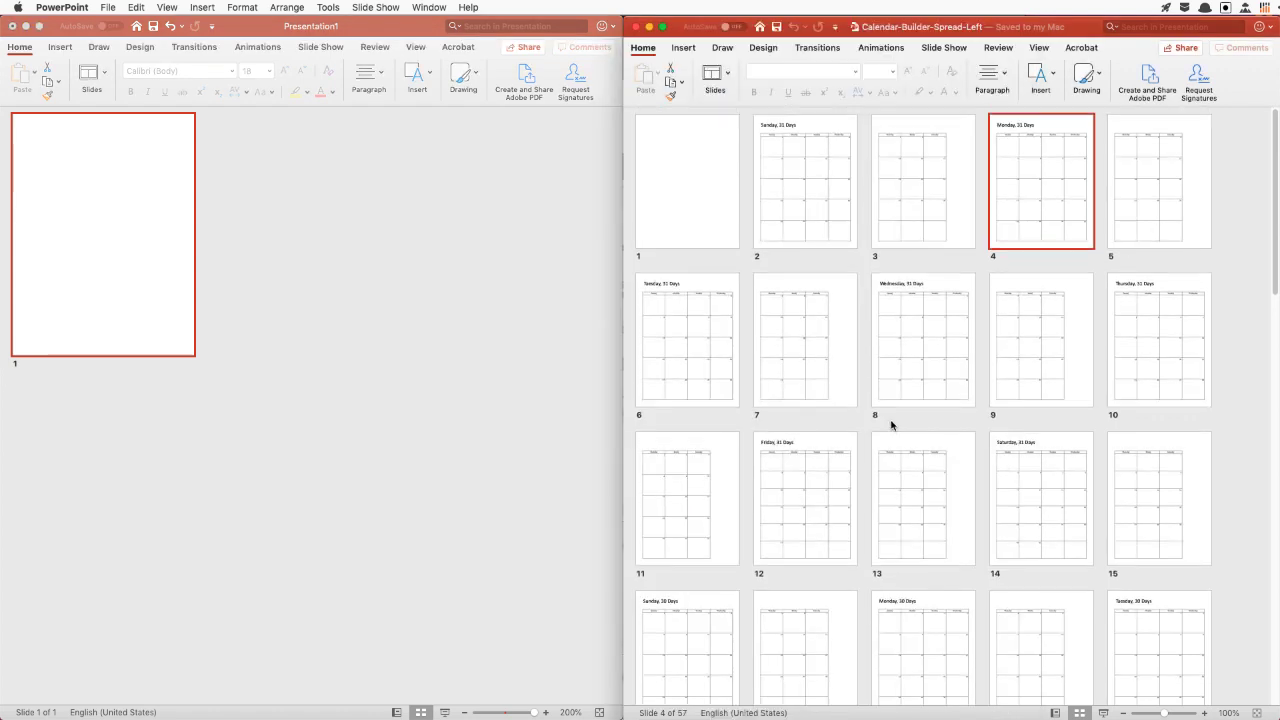
Enlarge the template thumbnails and copy the Friday, 31 Days page into Presentation1 as slide 2
left_click(798, 452)
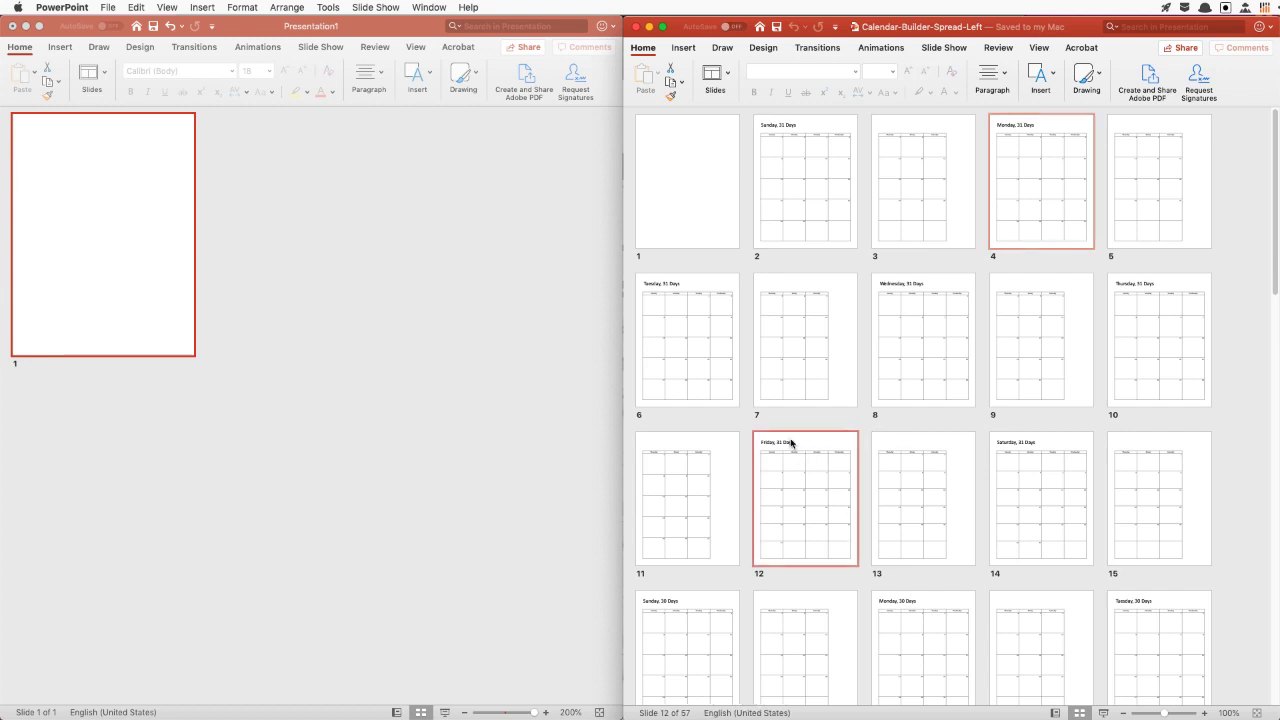
scroll(791, 451, "down", 3)
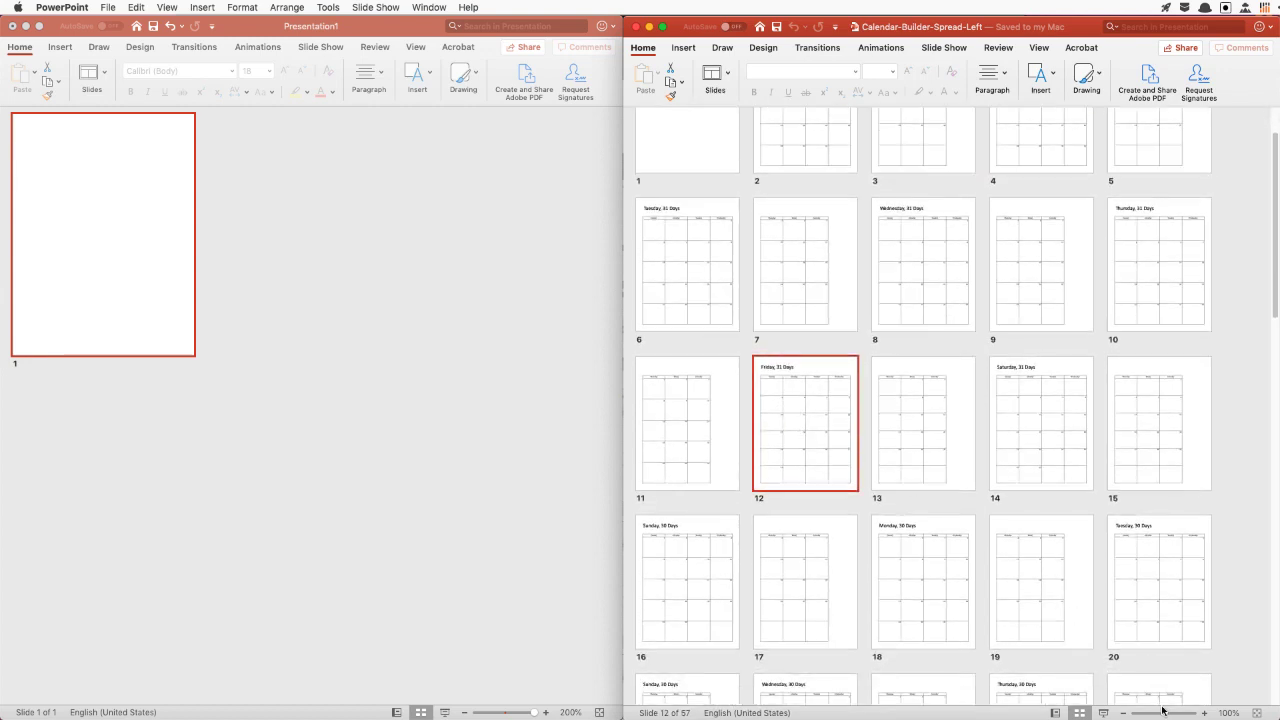
left_click_drag(1166, 713, 1177, 713)
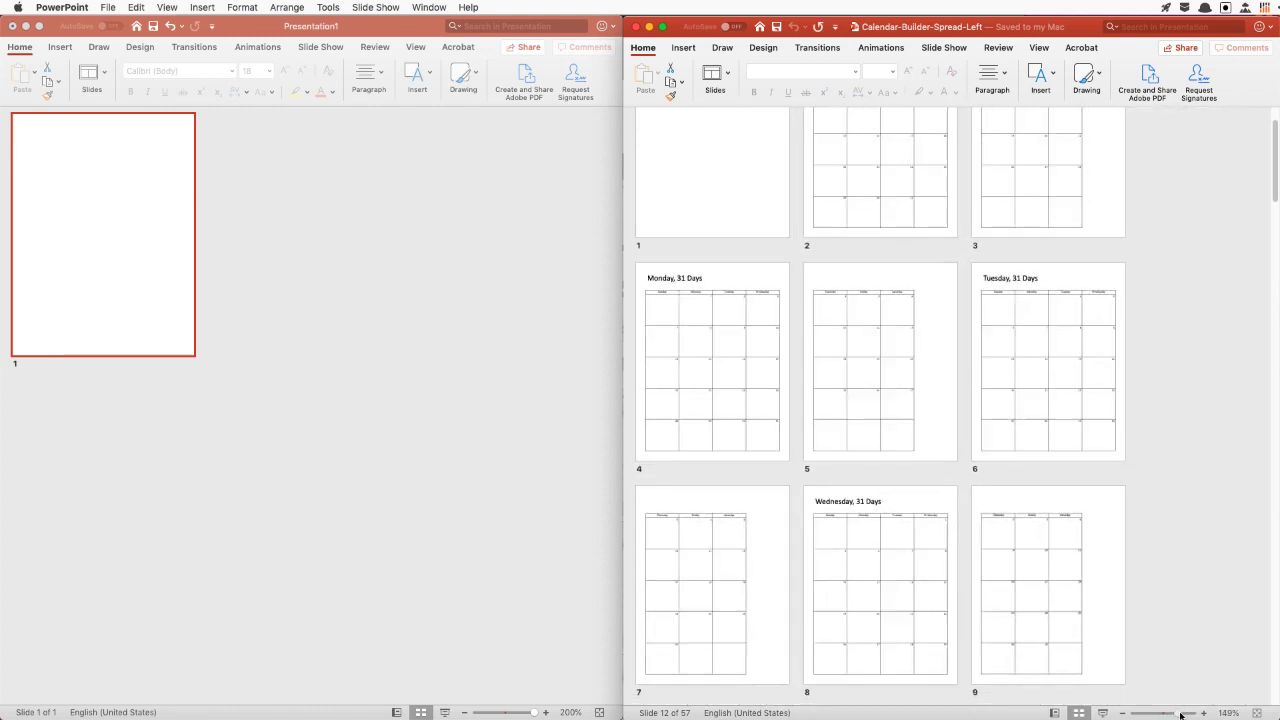
scroll(1123, 543, "down", 4)
scroll(1123, 543, "down", 5)
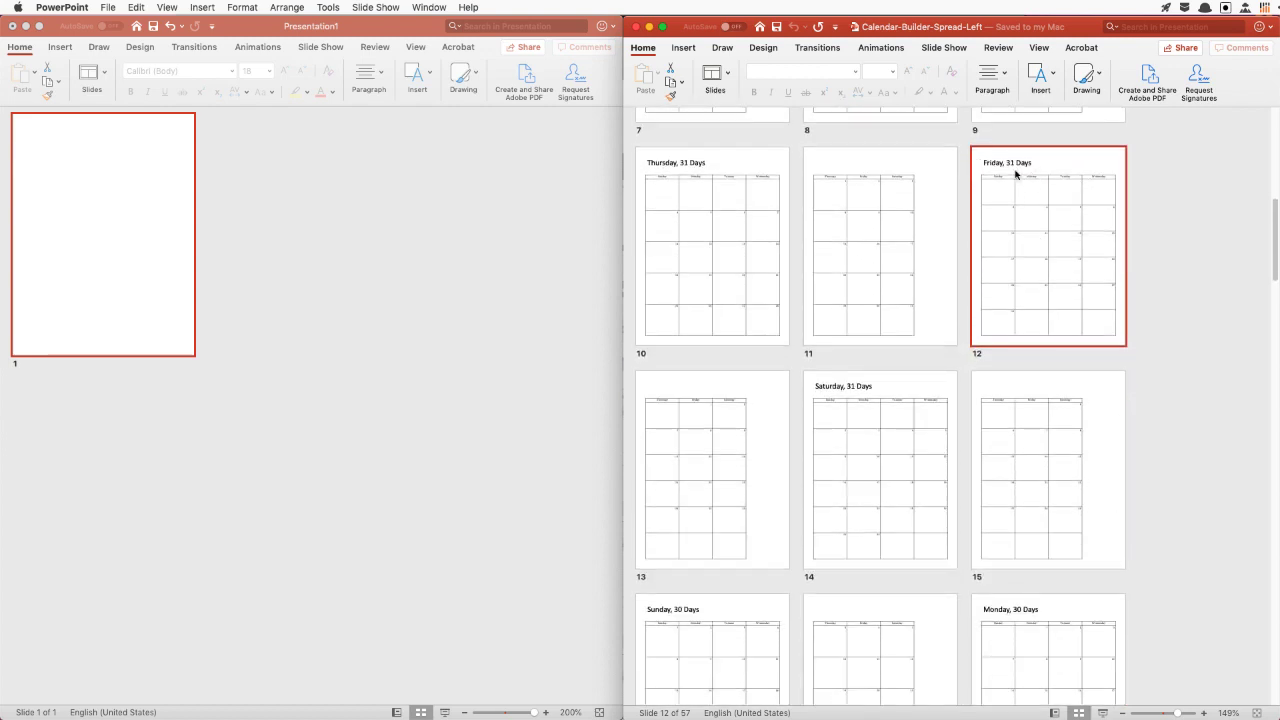
left_click_drag(1016, 174, 323, 234)
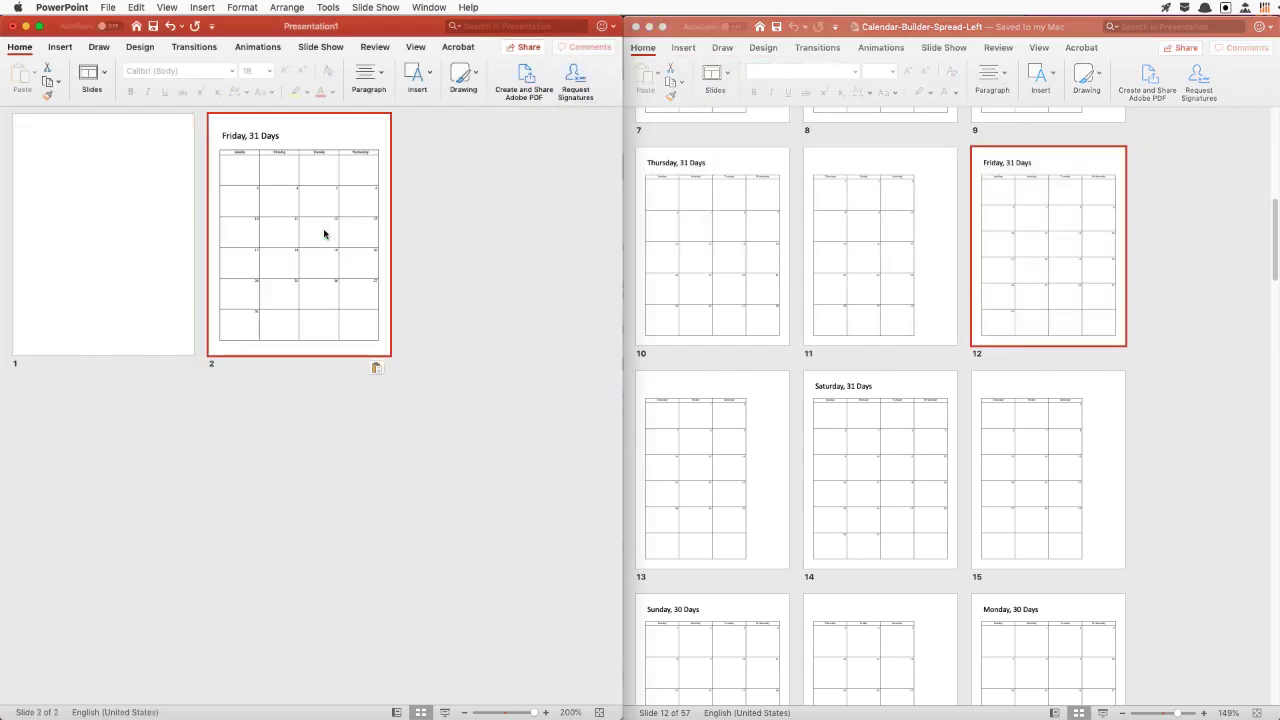
Copy the Friday, 31 Days continuation page into Presentation1 as slide 3
left_click(713, 418)
left_click(717, 418)
left_click_drag(717, 418, 436, 203)
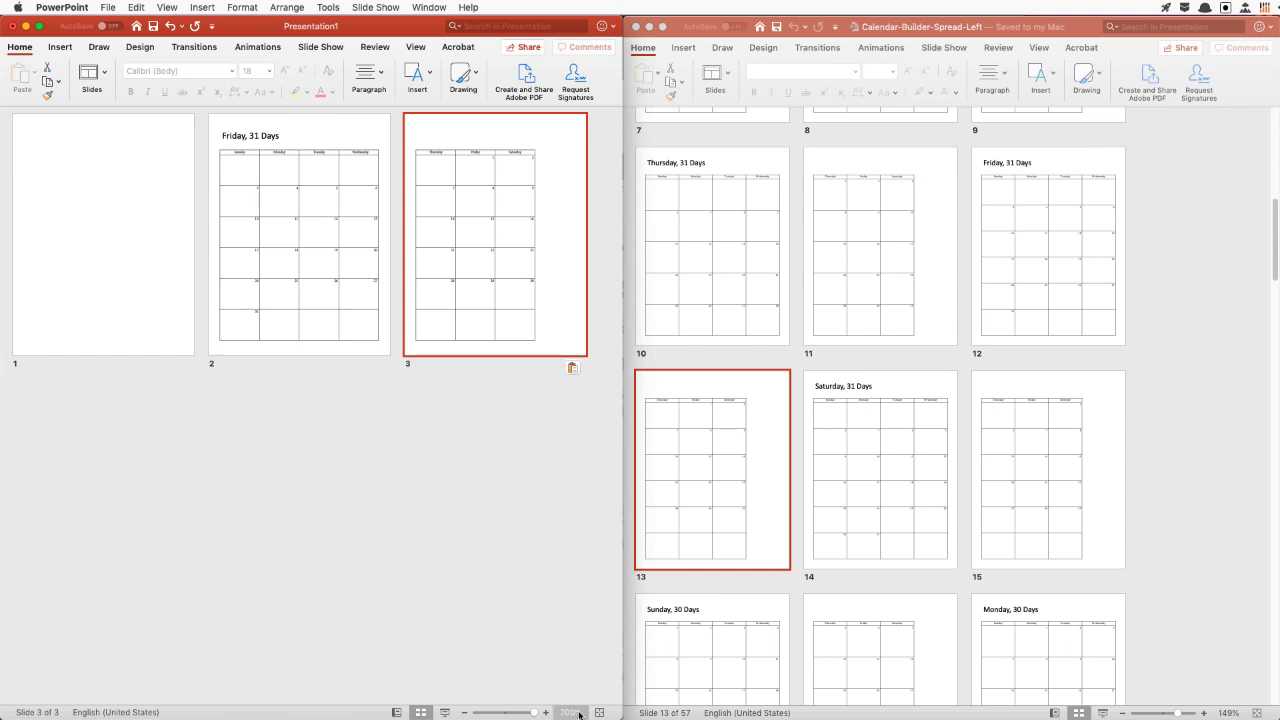
mouse_move(609, 697)
scroll(1157, 441, "down", 5)
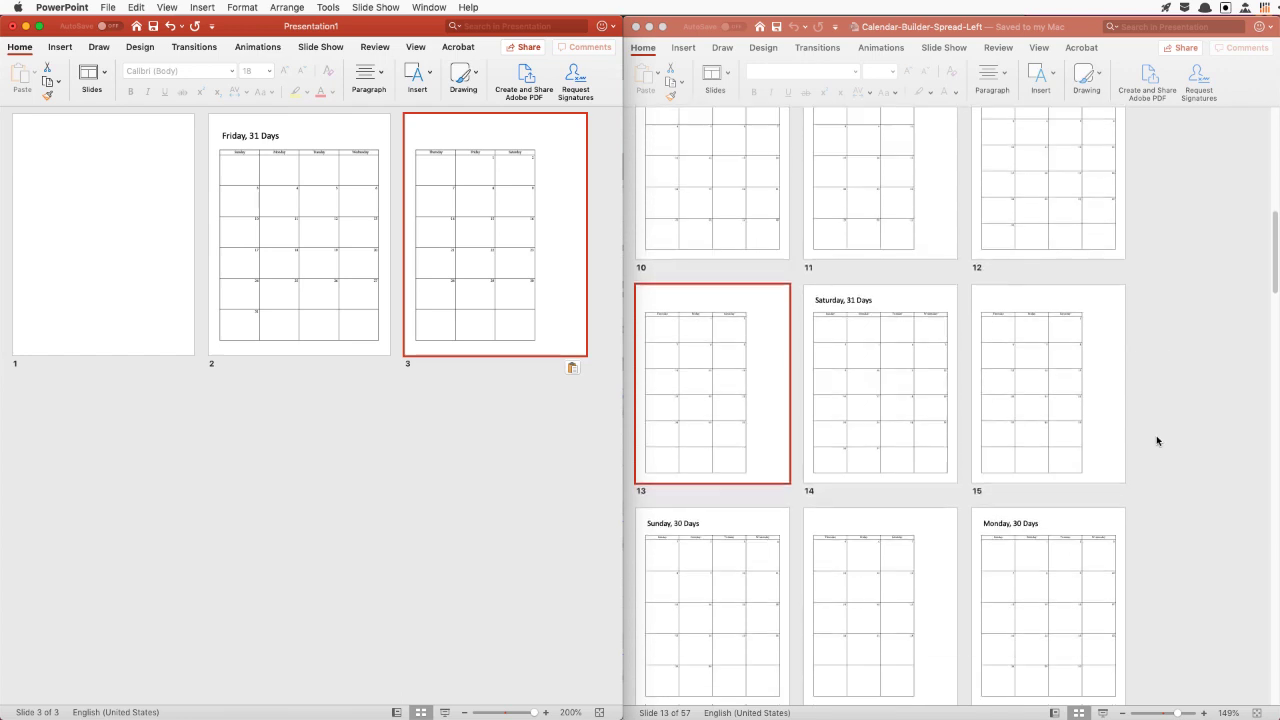
scroll(1157, 441, "down", 5)
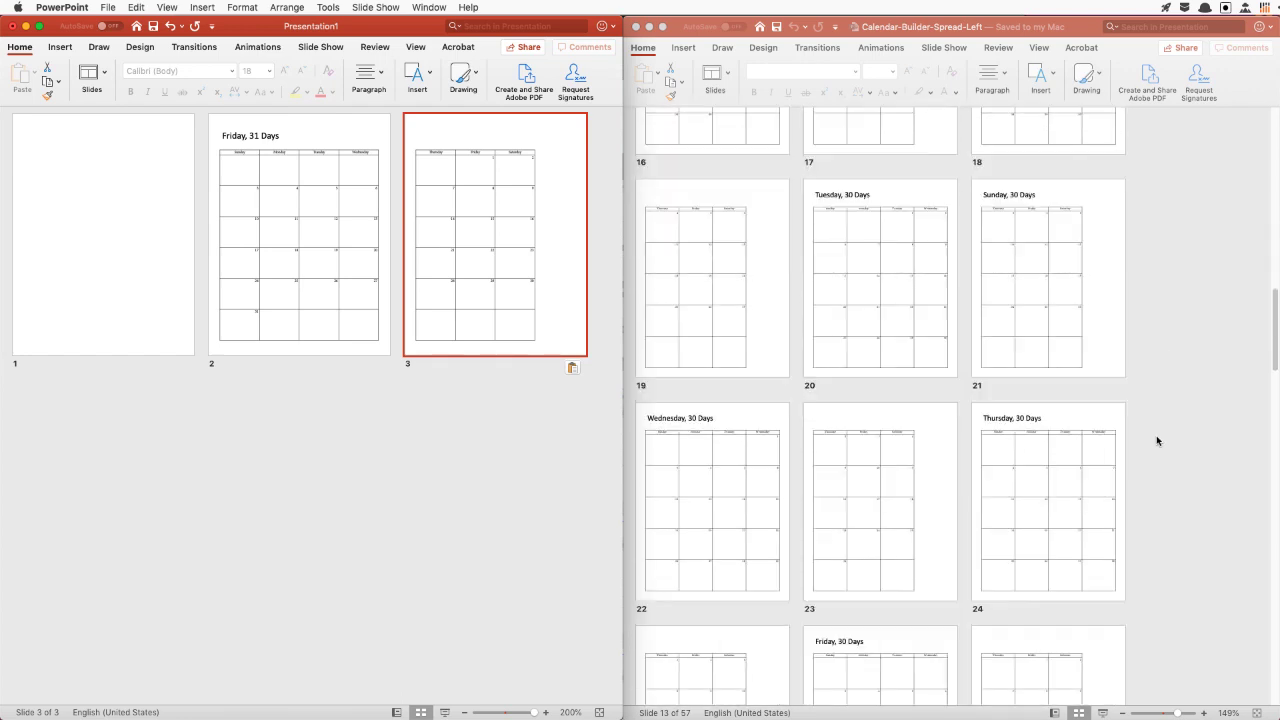
scroll(1157, 441, "down", 5)
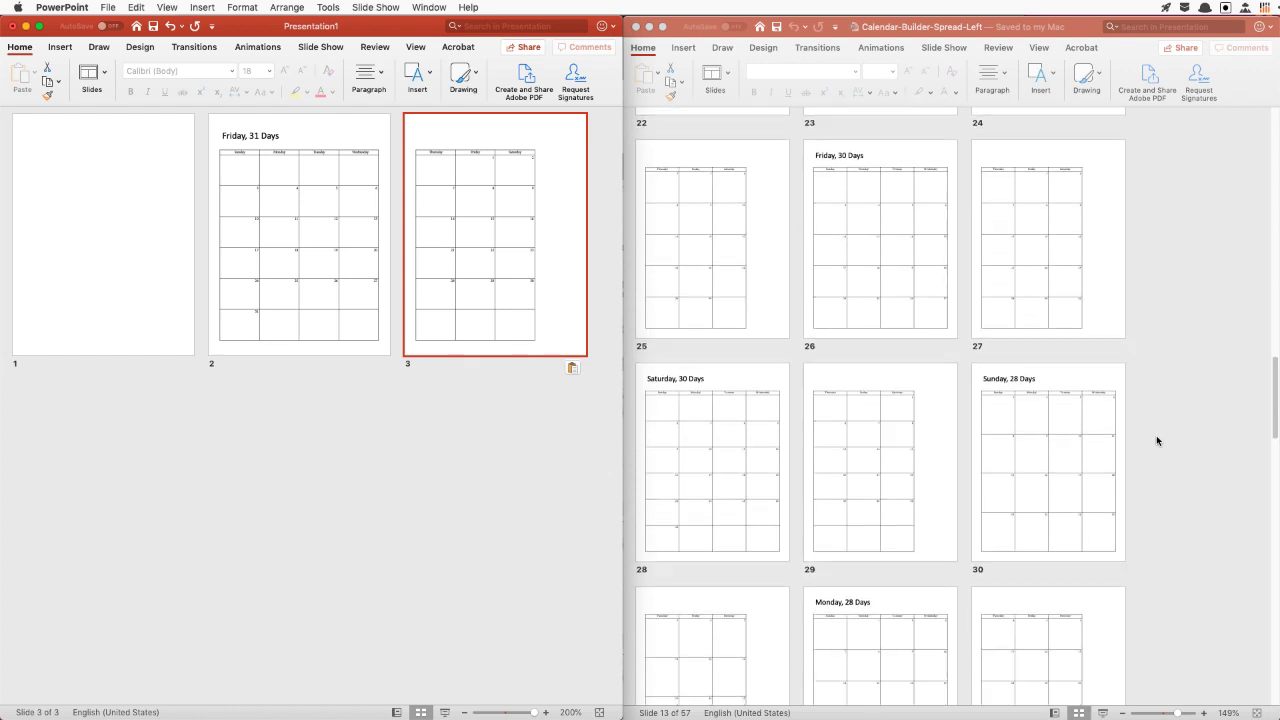
scroll(1156, 435, "down", 5)
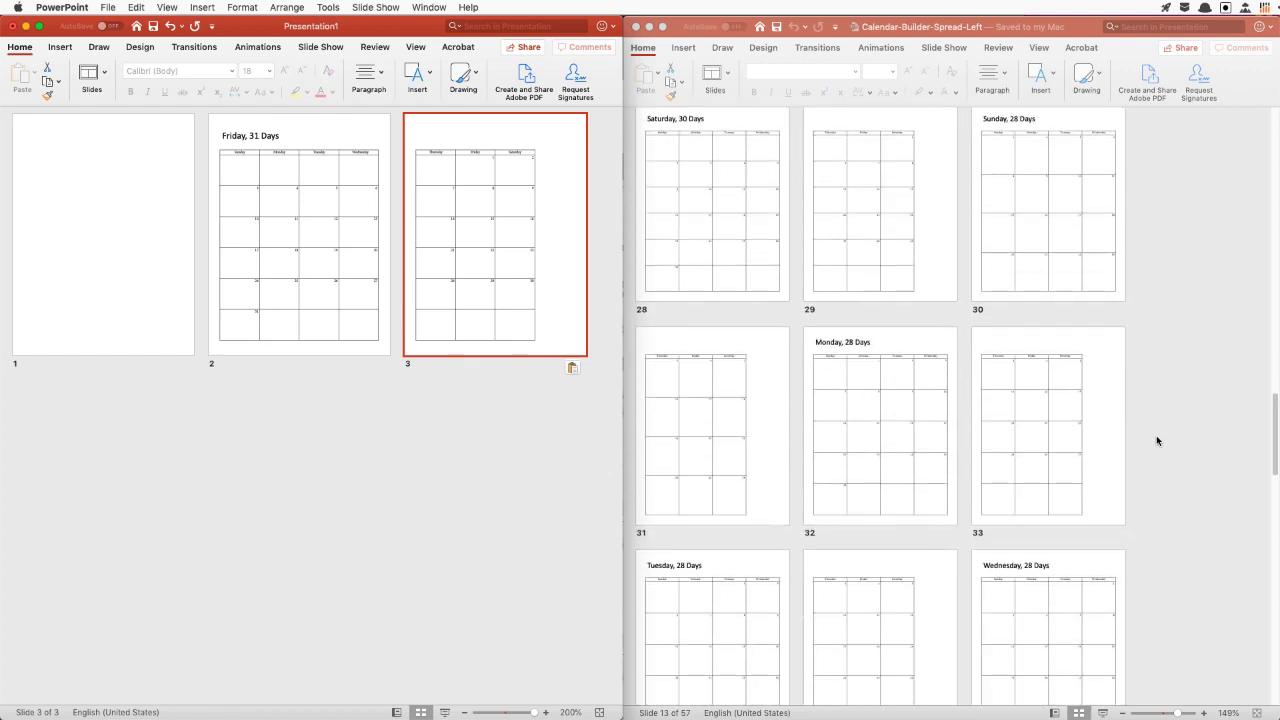
Copy the Monday, 28 Days page and its continuation into Presentation1 as slides 4–5
left_click(868, 297)
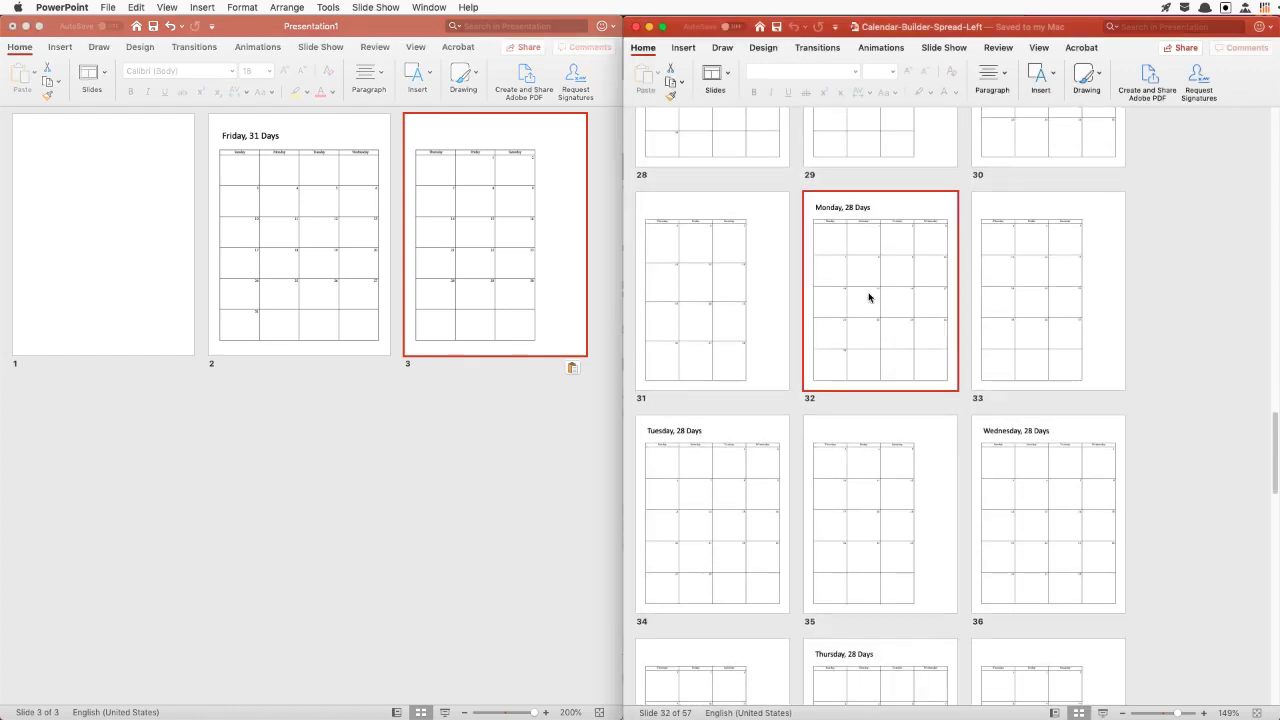
left_click_drag(880, 291, 604, 349)
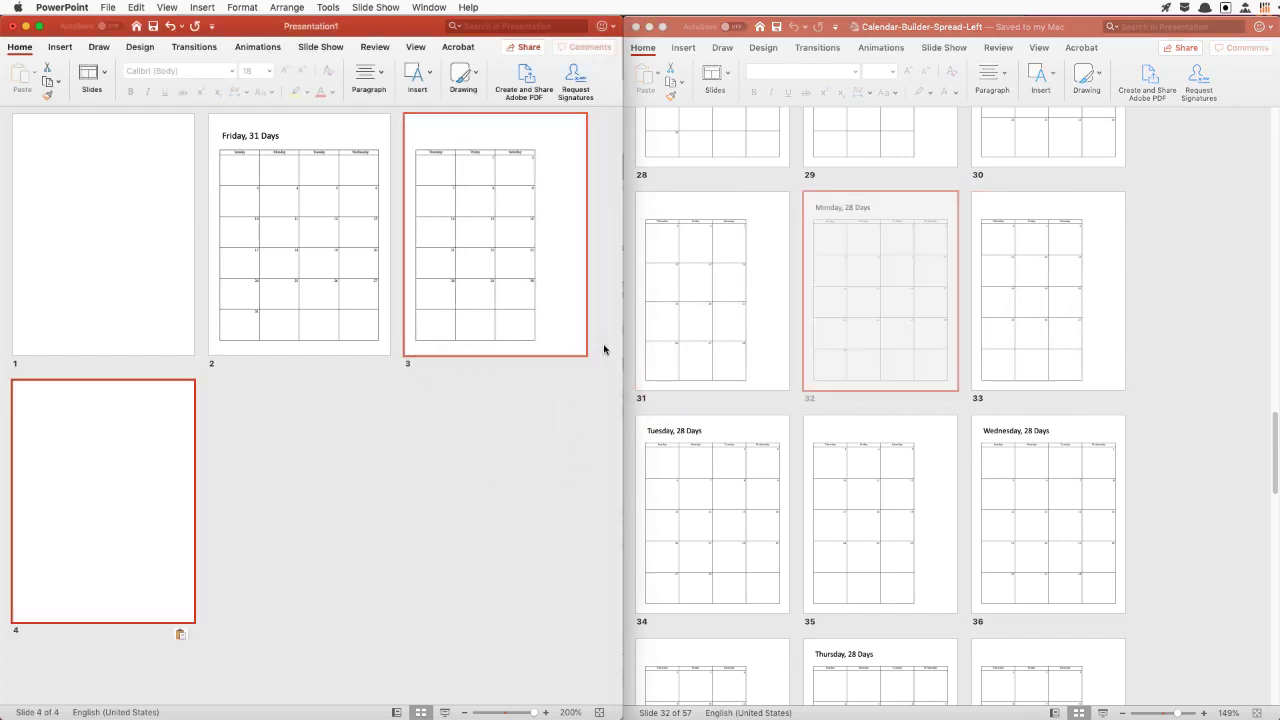
left_click(1051, 317)
left_click(1052, 317)
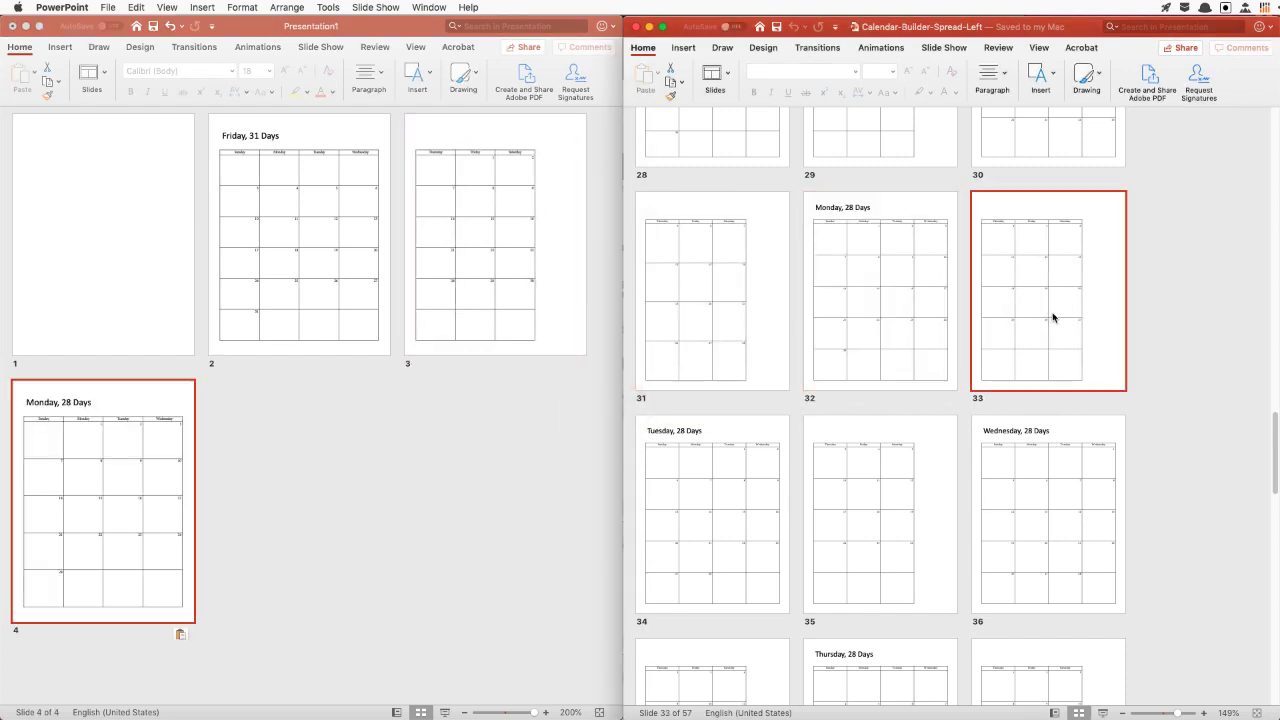
left_click_drag(980, 329, 254, 491)
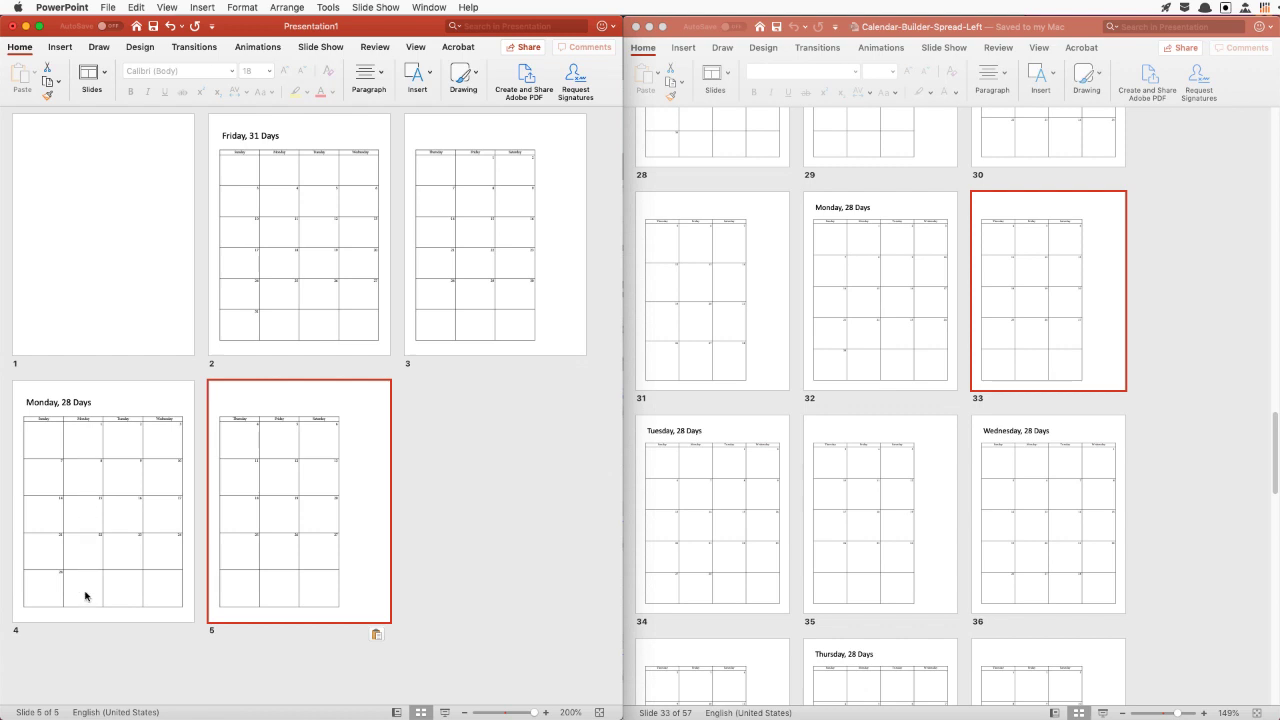
Copy the Monday, 31 Days page and its continuation in as slides 6–7
scroll(1111, 316, "up", 5)
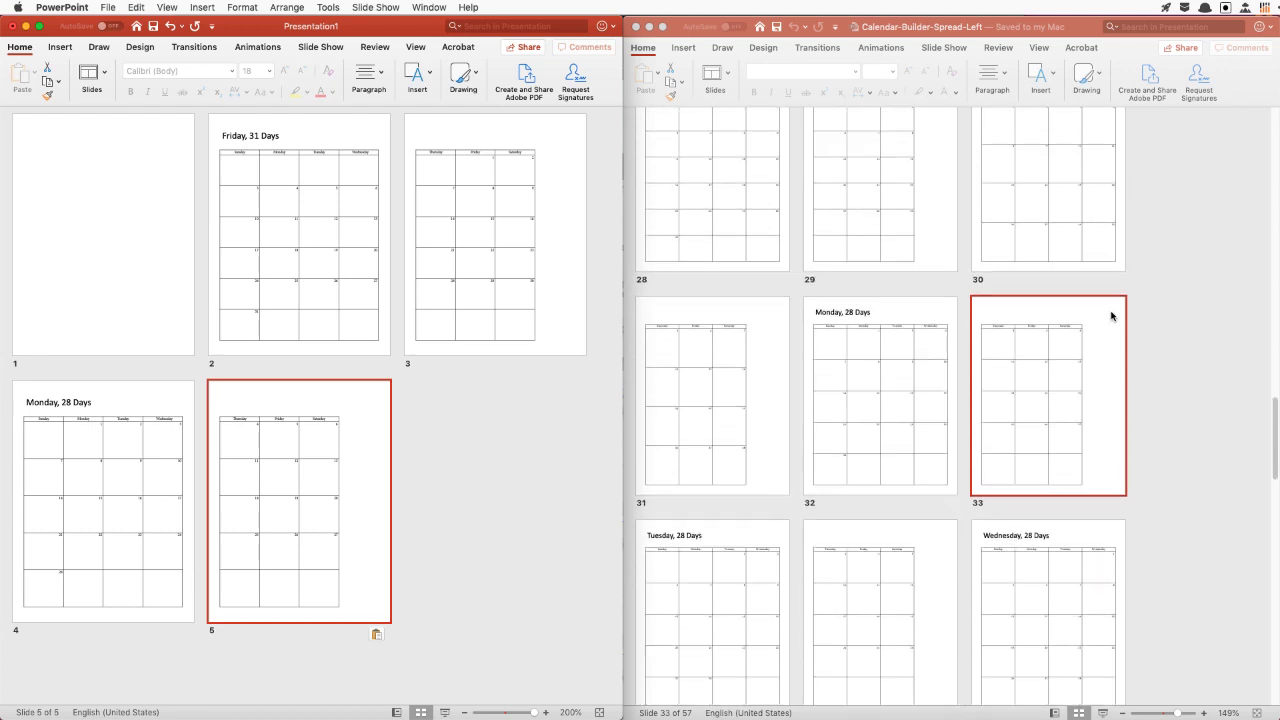
scroll(1111, 316, "up", 4)
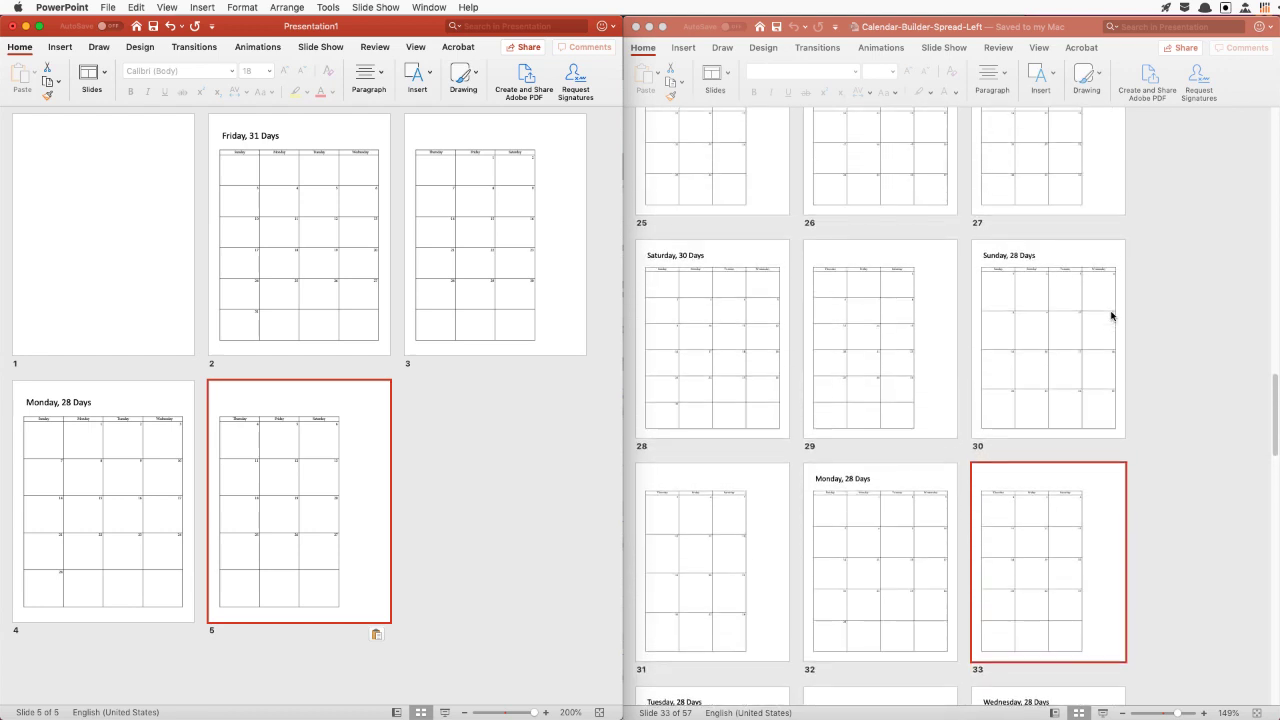
scroll(1111, 316, "up", 4)
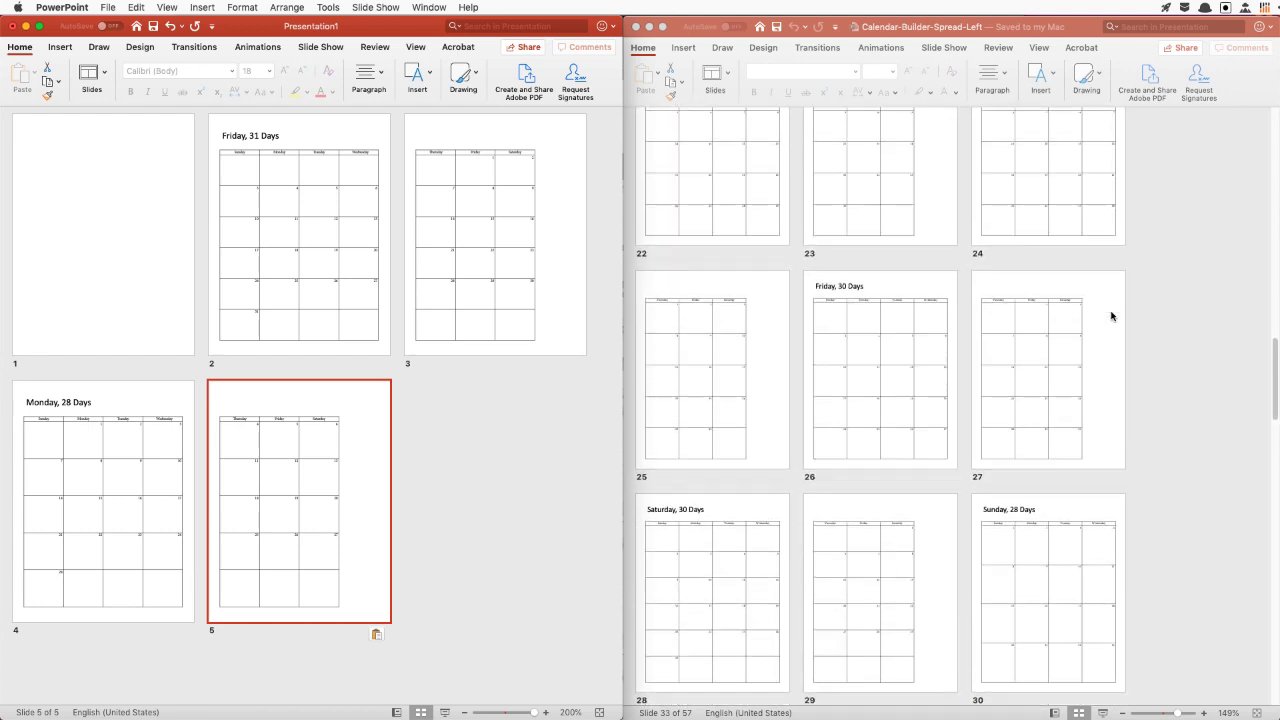
scroll(1111, 316, "up", 4)
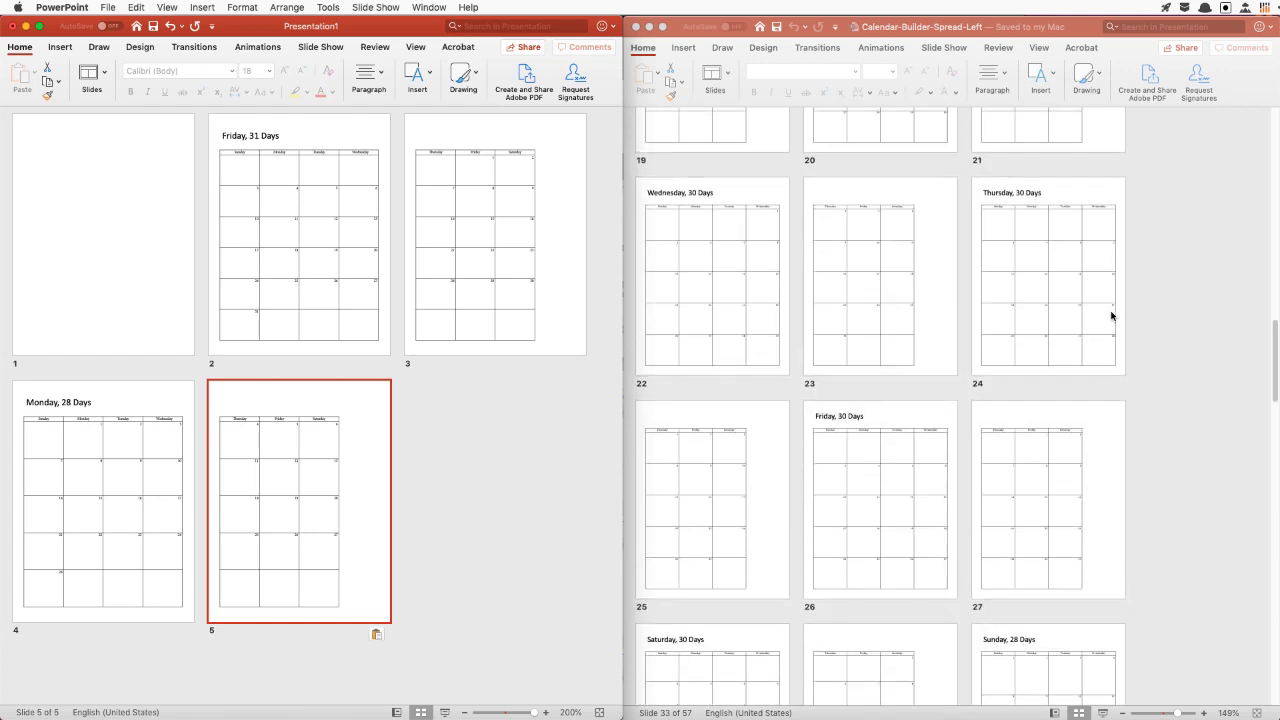
scroll(1111, 316, "up", 15)
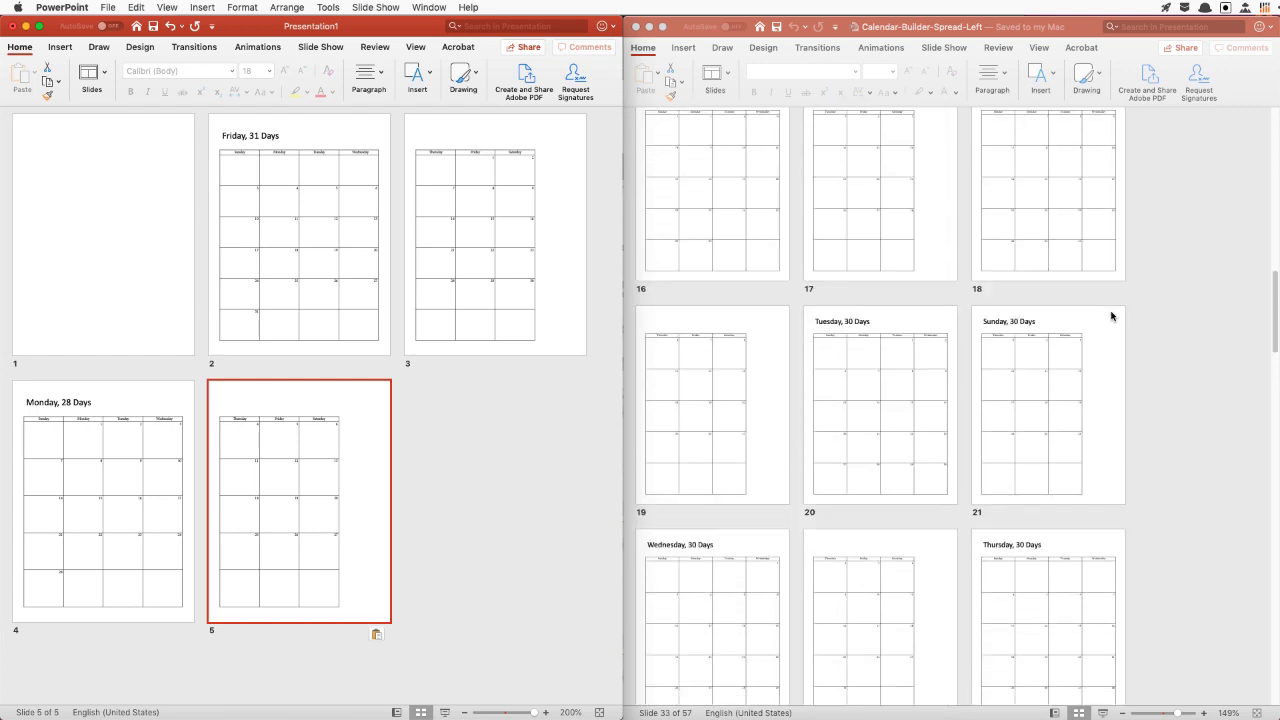
left_click_drag(713, 331, 471, 452)
left_click_drag(889, 346, 590, 520)
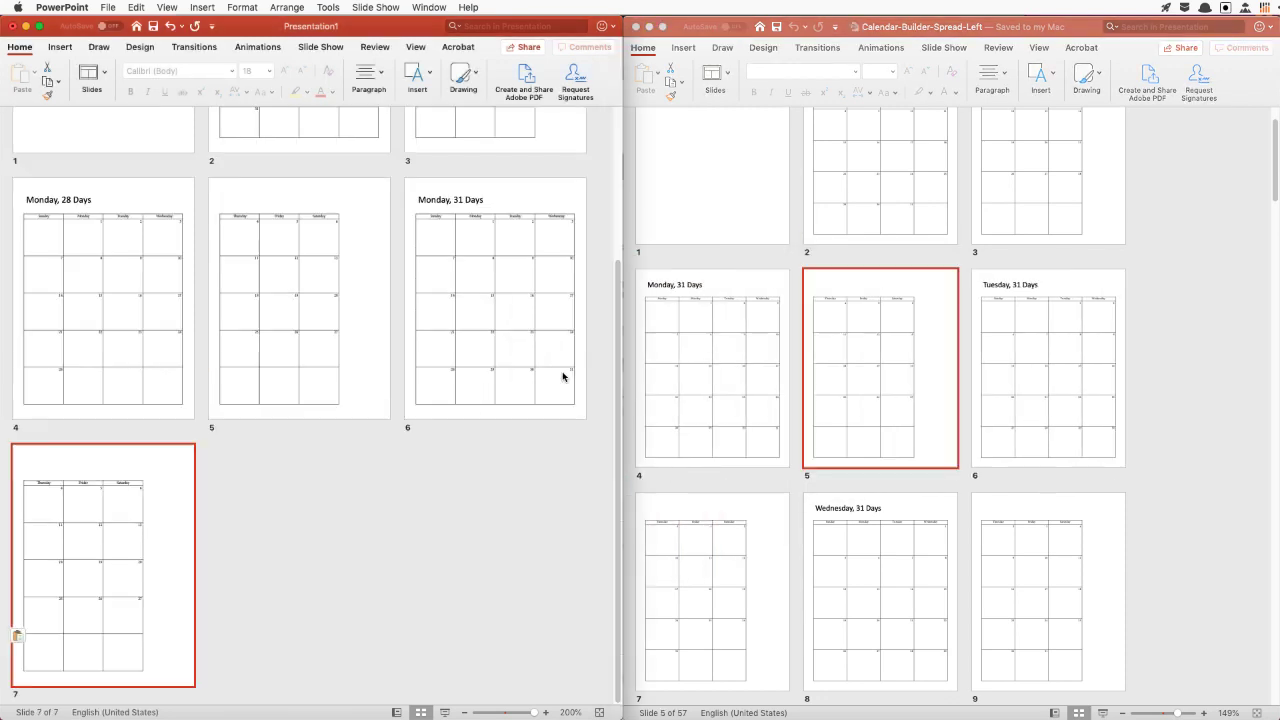
left_click(563, 377)
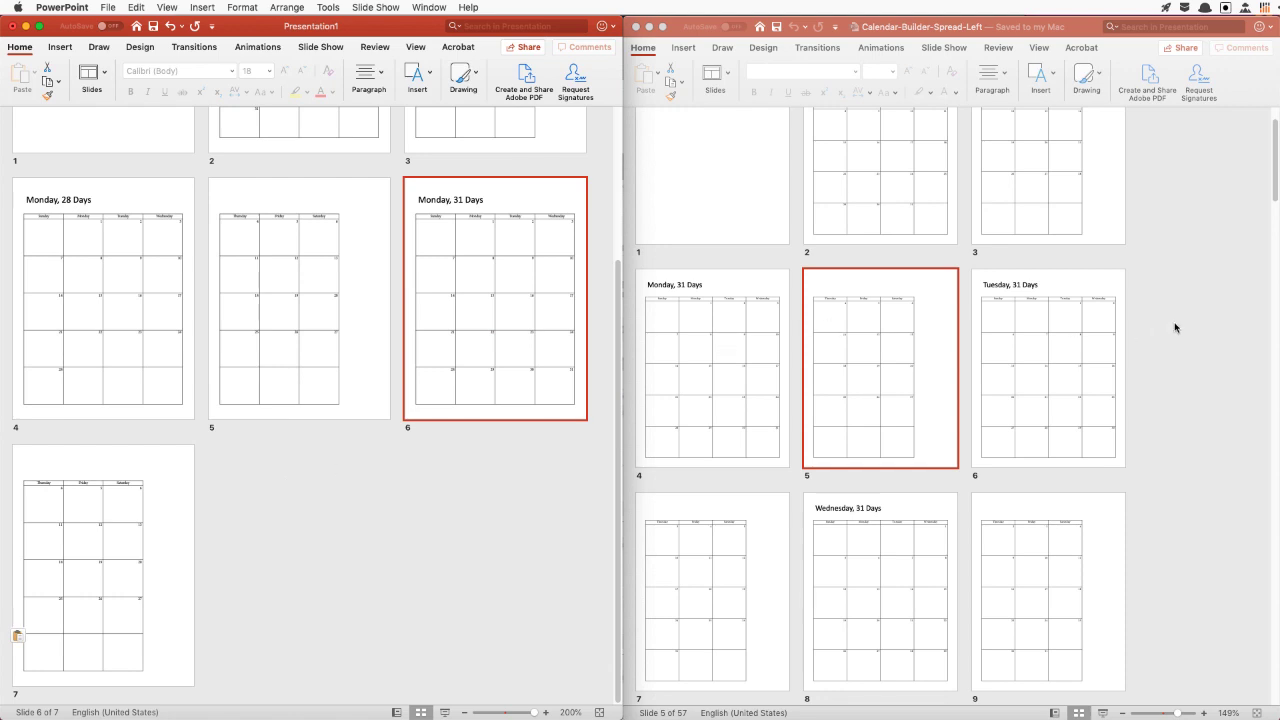
scroll(1016, 367, "down", 1)
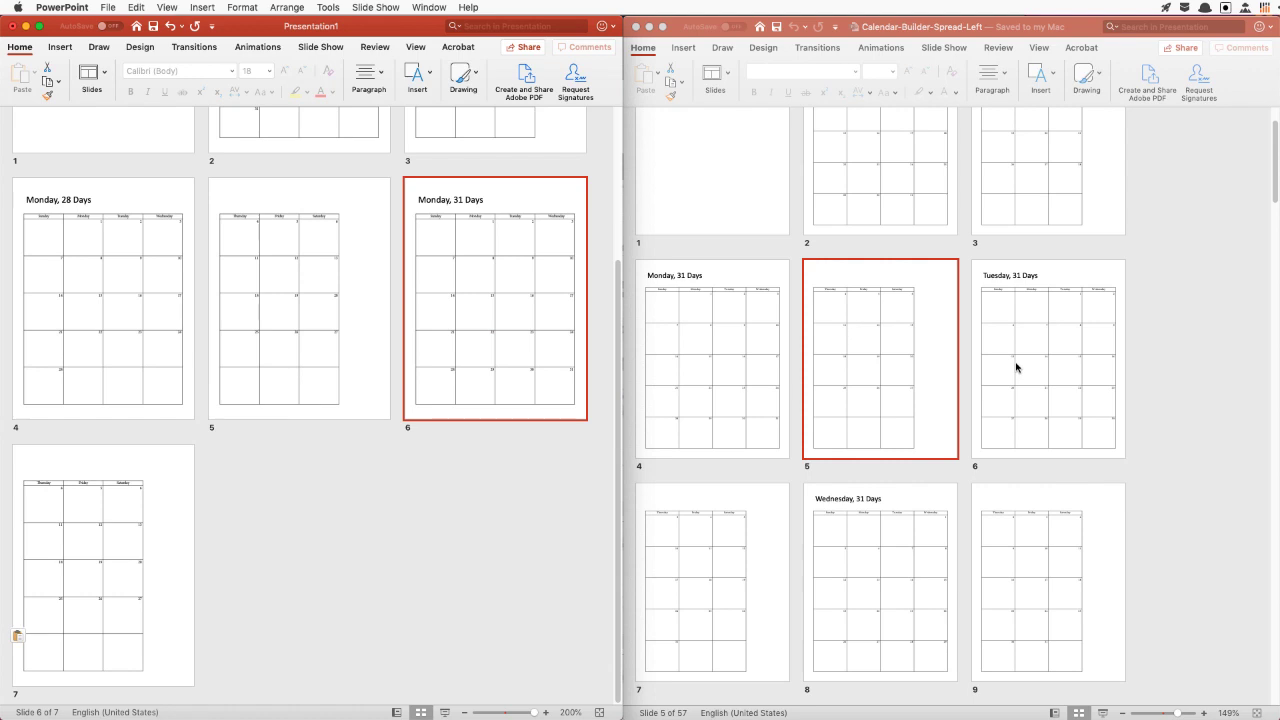
scroll(1016, 367, "down", 10)
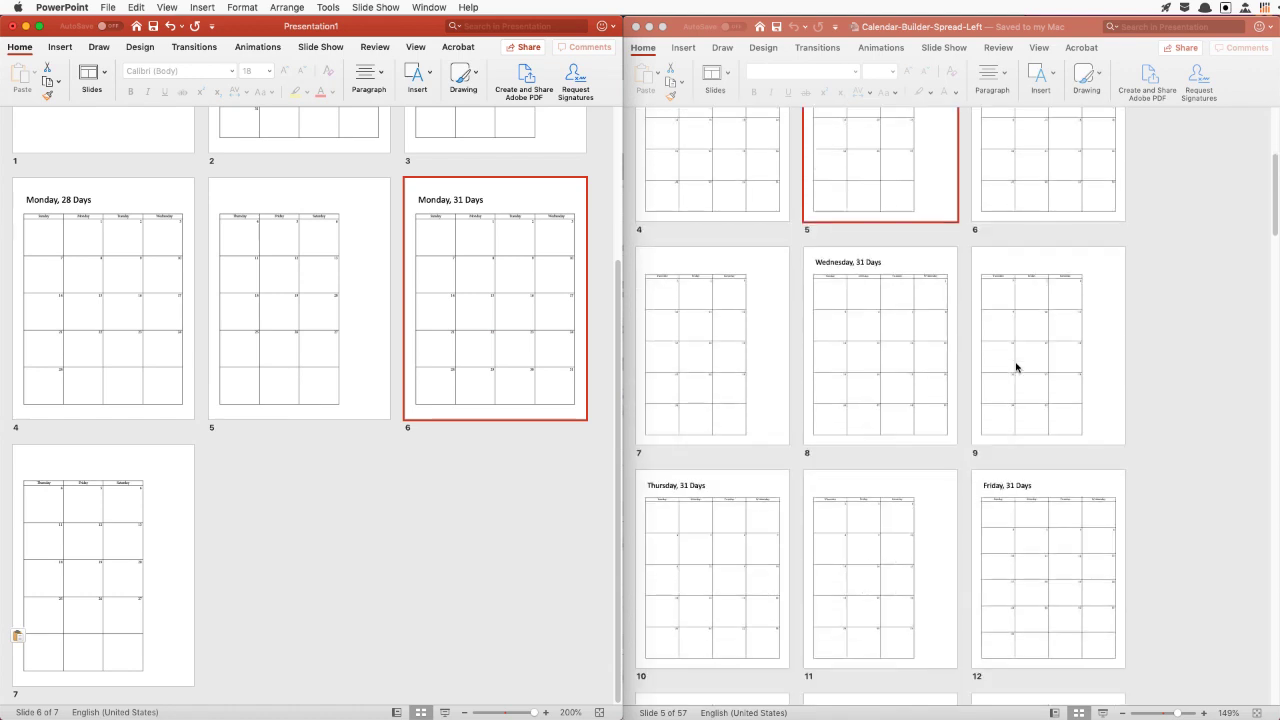
scroll(1016, 367, "down", 20)
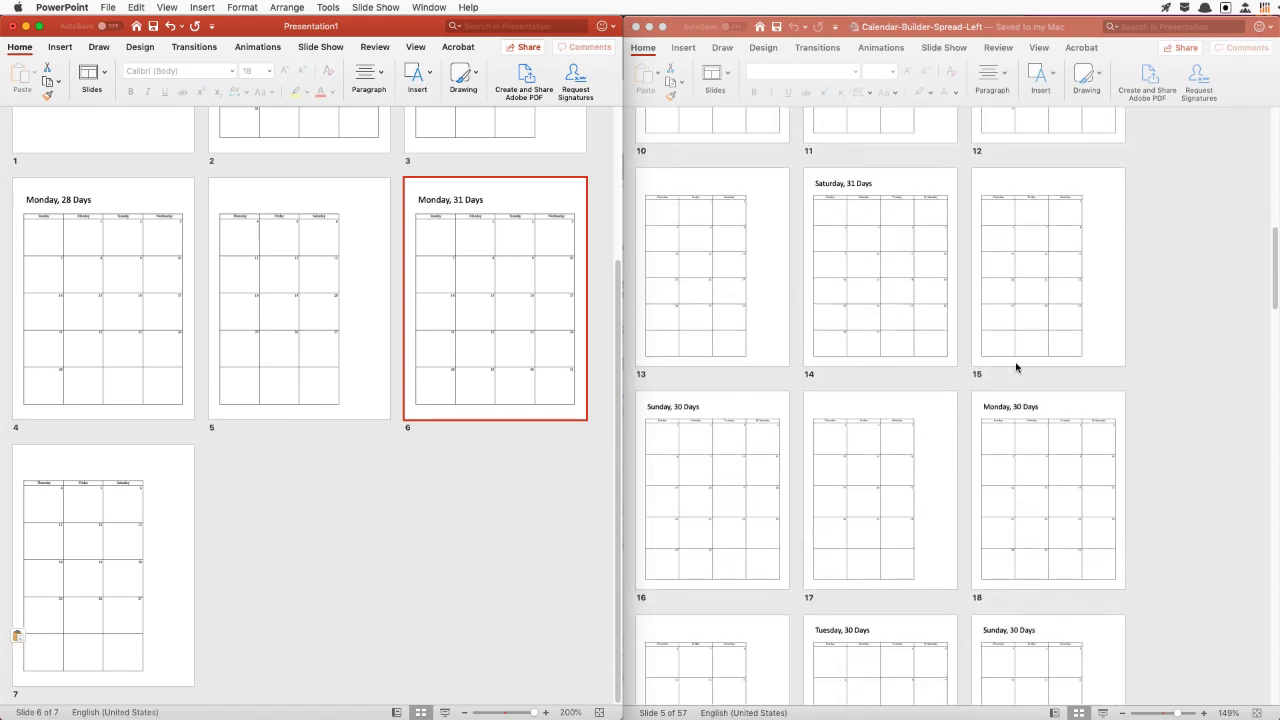
Copy the Thursday, 30 Days page and its companion slide into Presentation1
left_click(1016, 367)
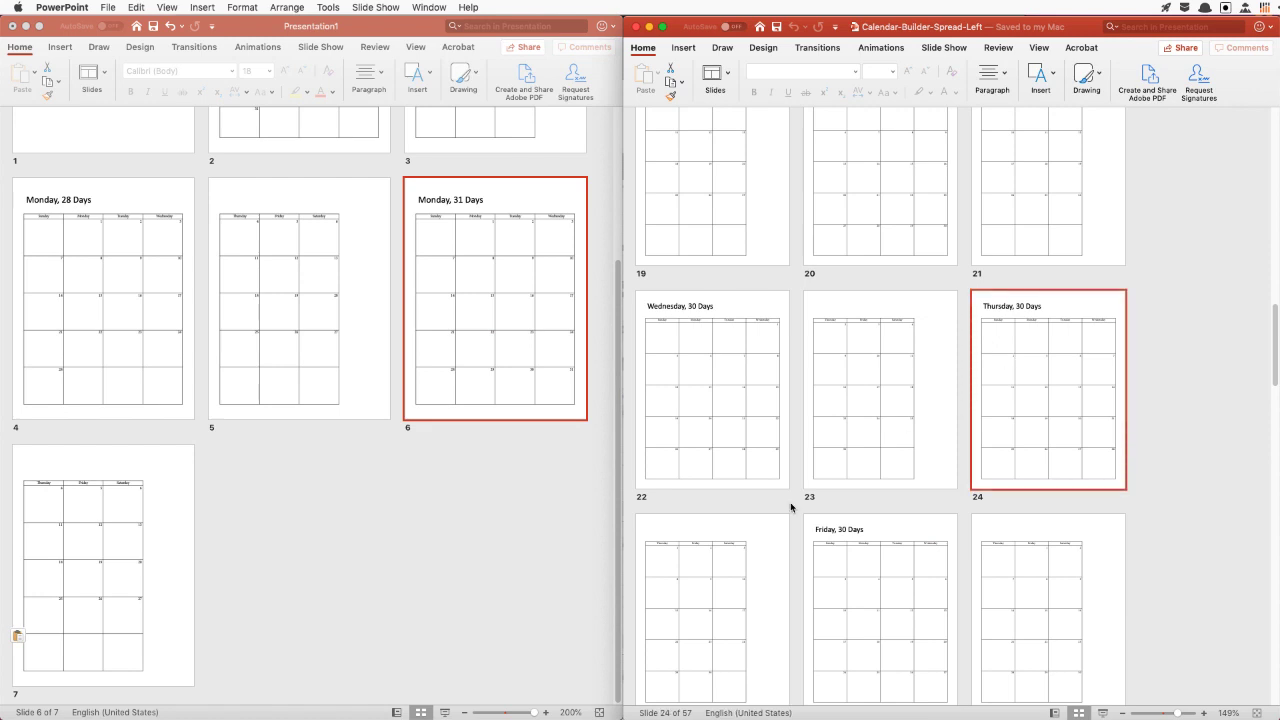
left_click(707, 564, "shift")
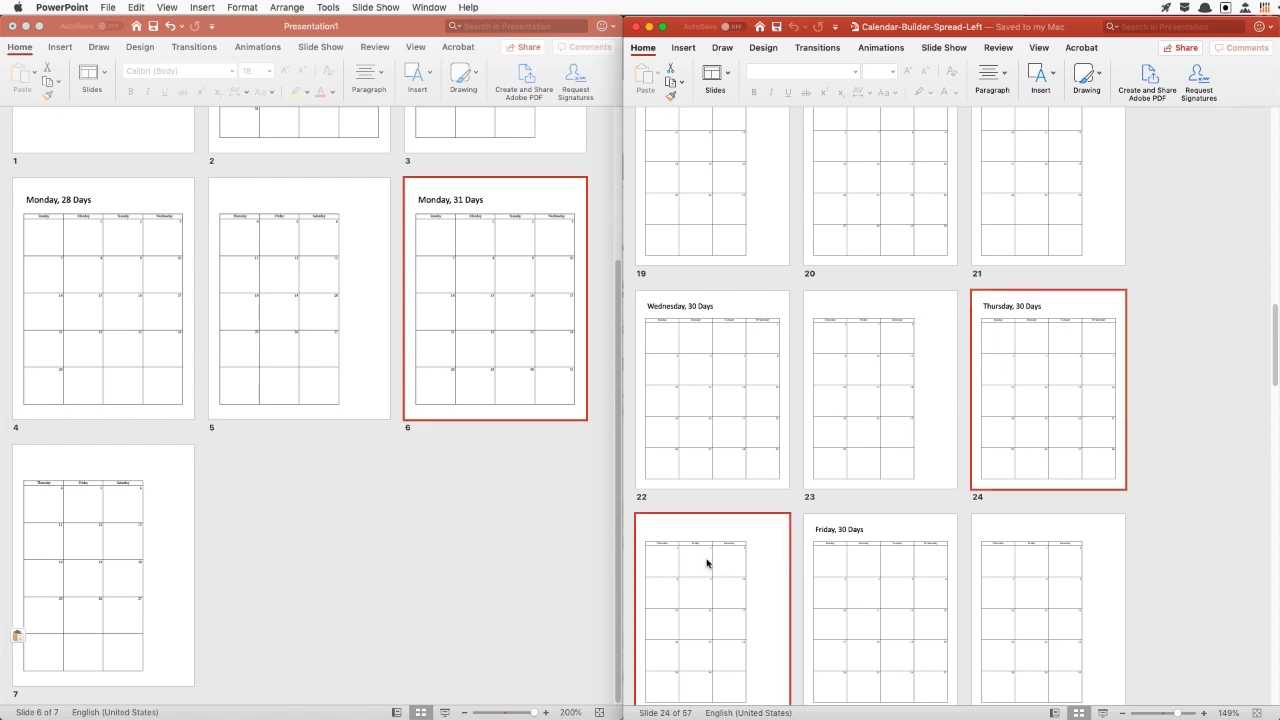
left_click_drag(1050, 316, 237, 543)
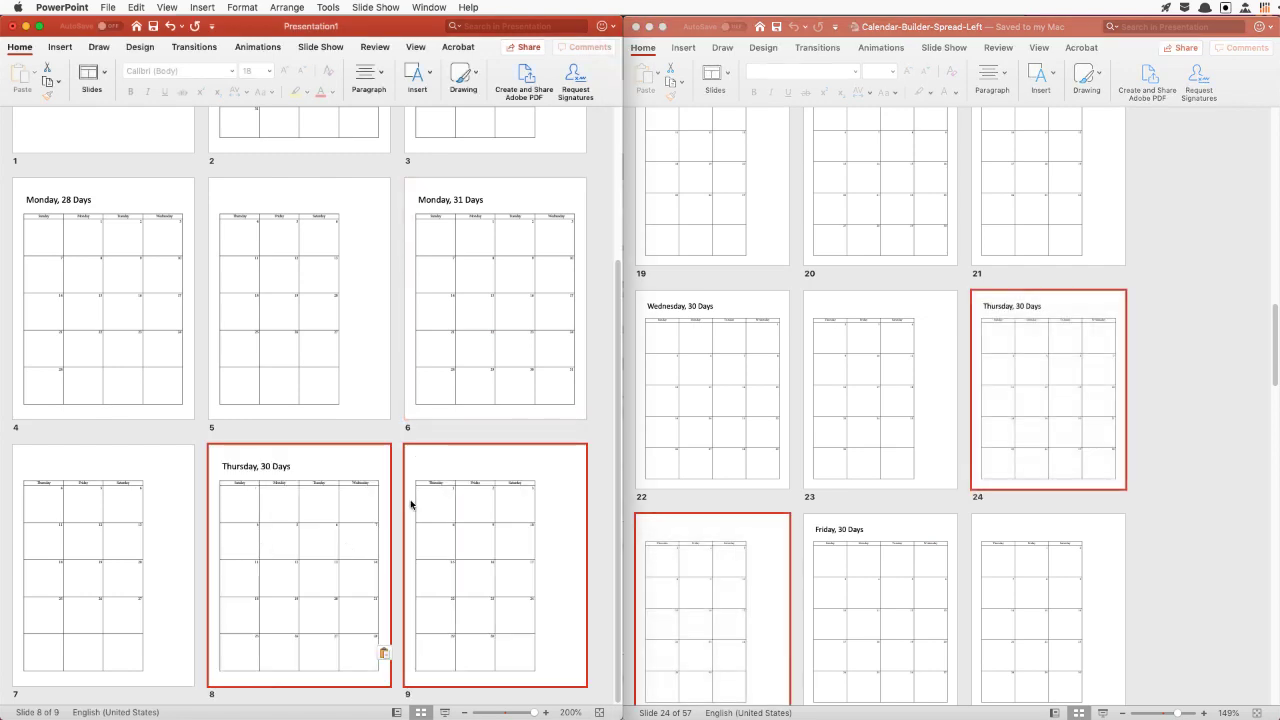
scroll(408, 372, "up", 3)
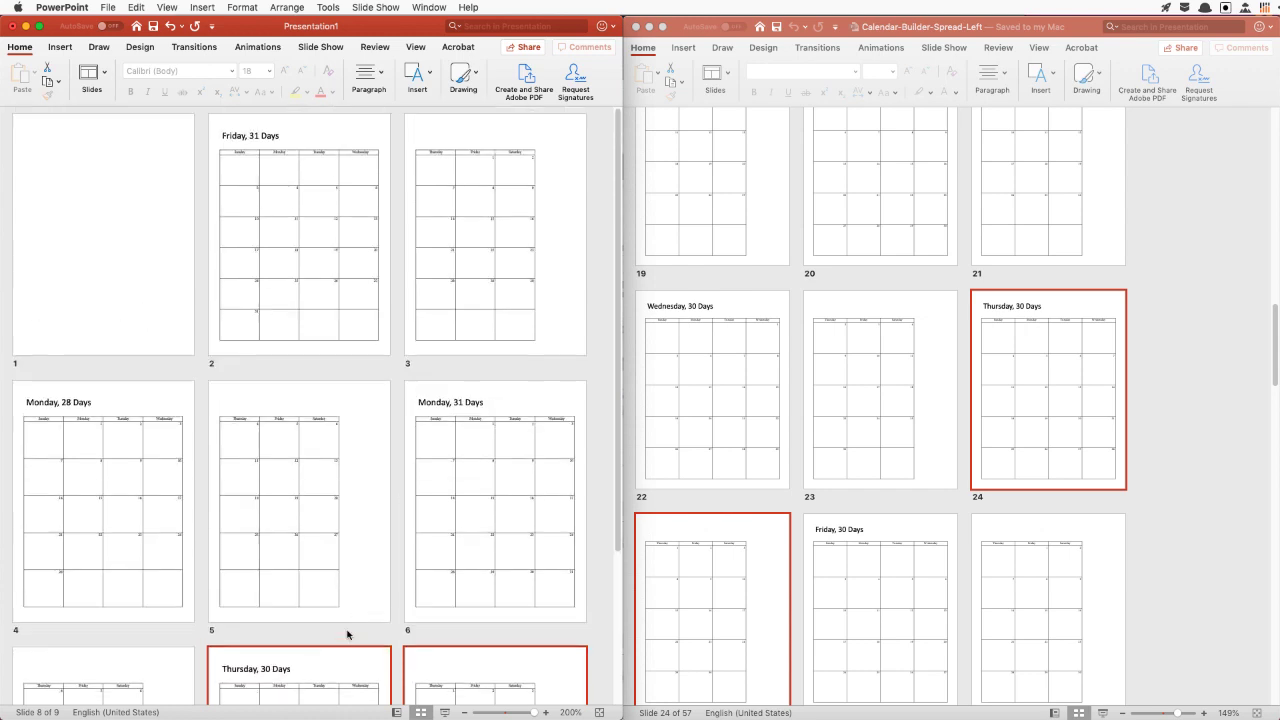
scroll(599, 472, "down", 3)
left_click(599, 472)
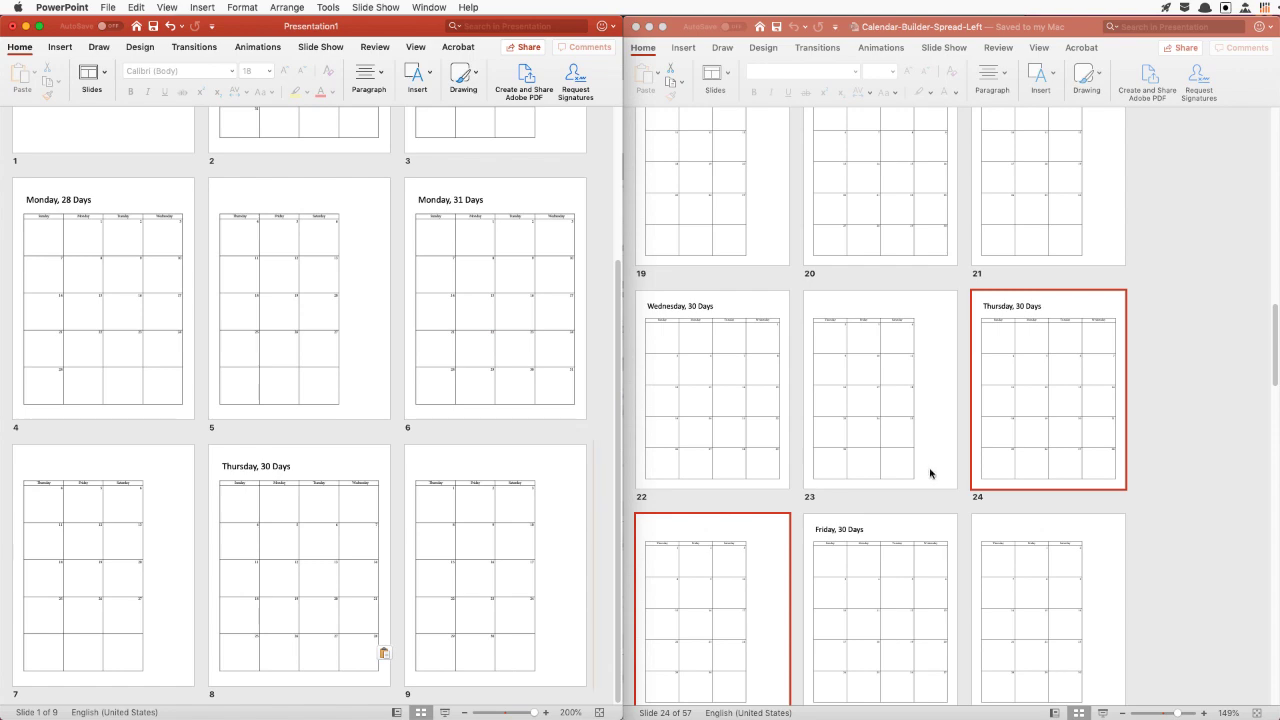
scroll(909, 494, "down", 5)
scroll(910, 497, "up", 10)
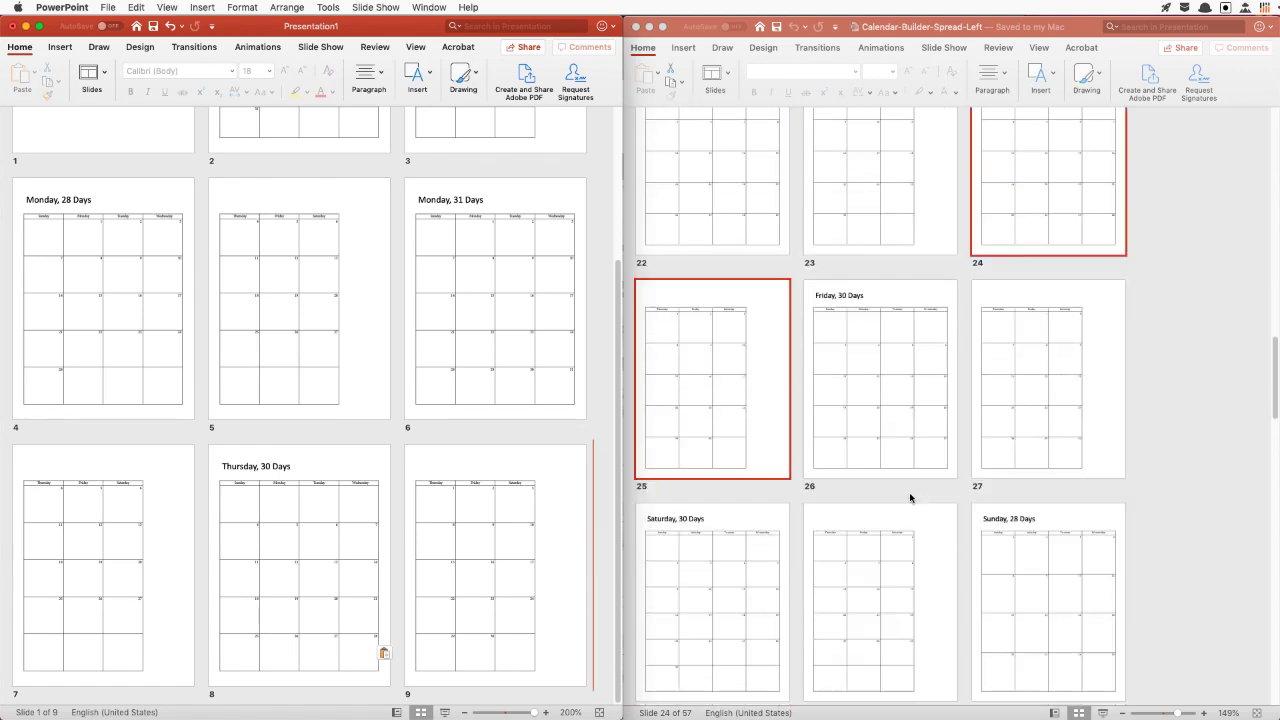
scroll(910, 497, "up", 2)
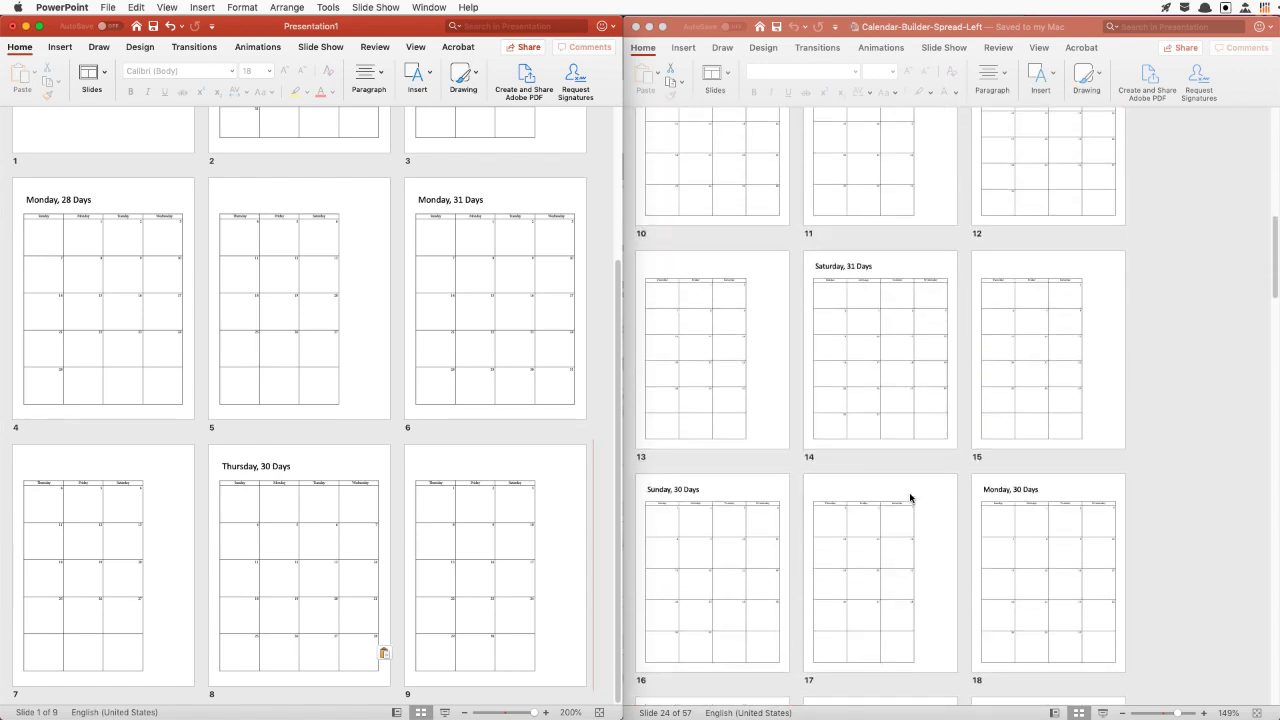
Copy the Saturday, 31 Days page and its companion slide into Presentation1
left_click(886, 434)
left_click(1019, 405, "shift")
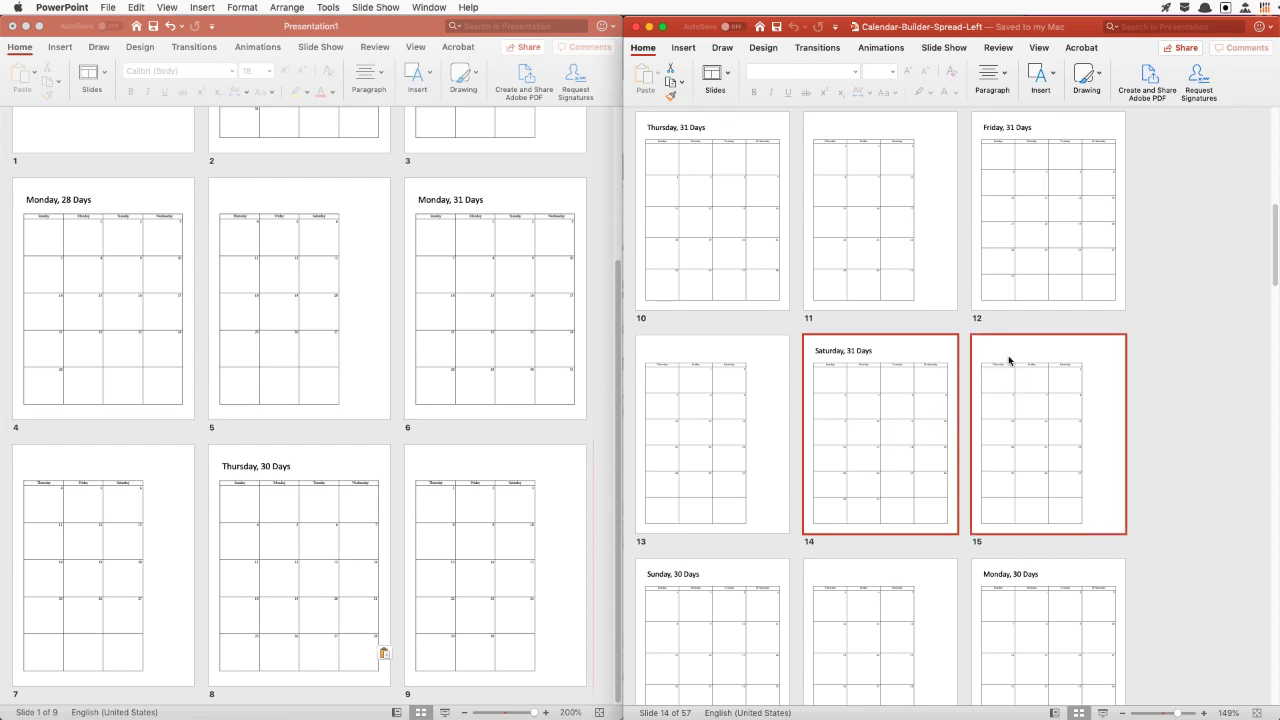
left_click_drag(1003, 360, 583, 537)
left_click(506, 541)
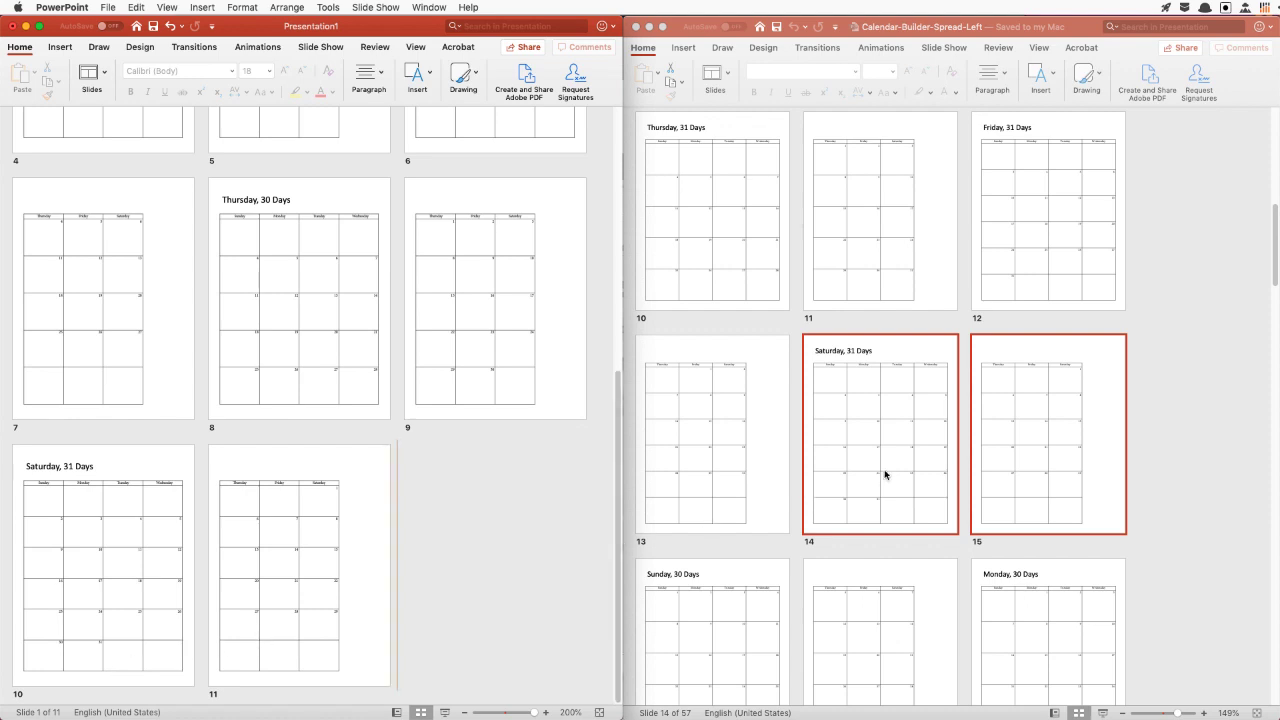
scroll(885, 475, "down", 8)
scroll(885, 475, "down", 2)
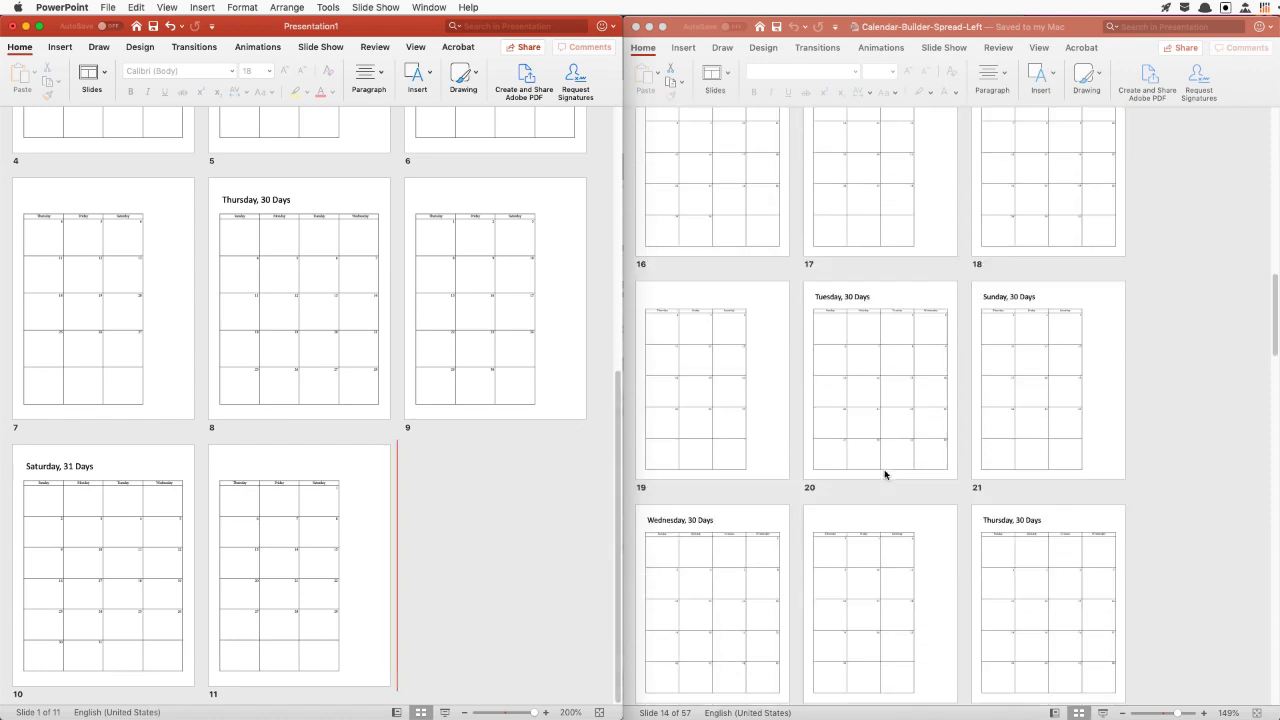
Copy the Tuesday, 30 Days and Sunday, 30 Days slides in, ending at slide 13
left_click(903, 409)
left_click(1034, 316, "shift")
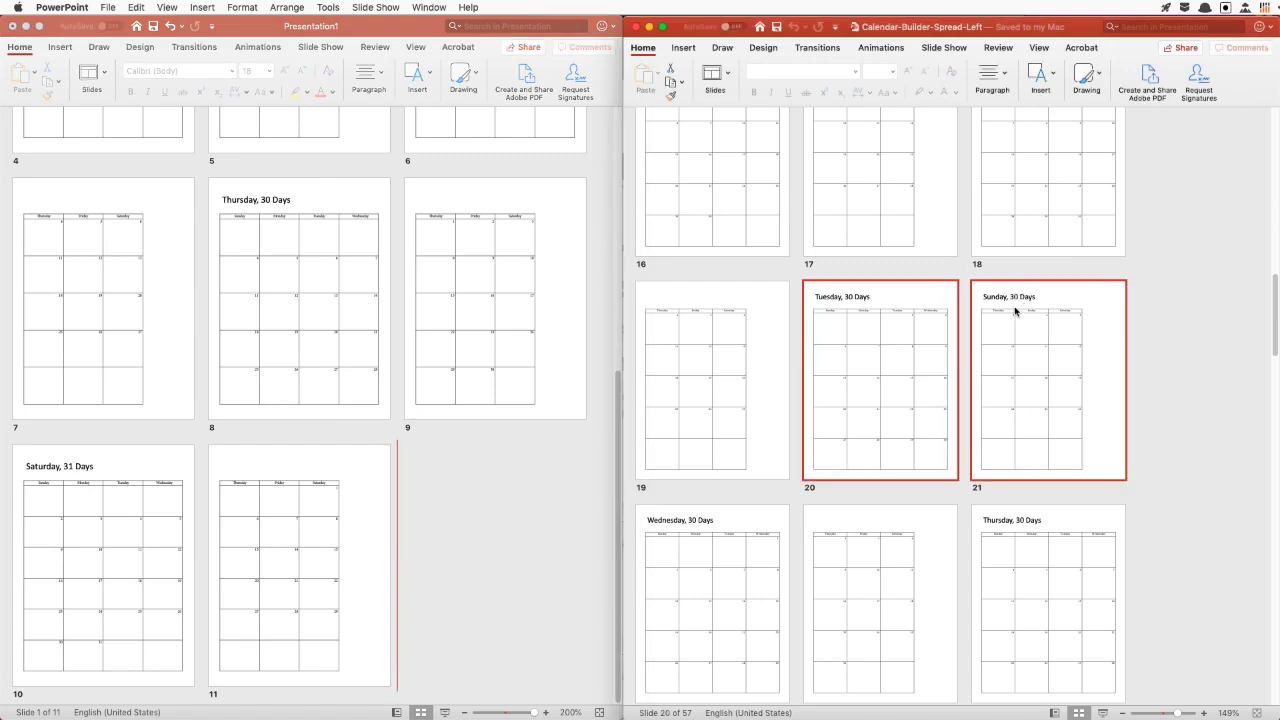
left_click_drag(1012, 312, 486, 537)
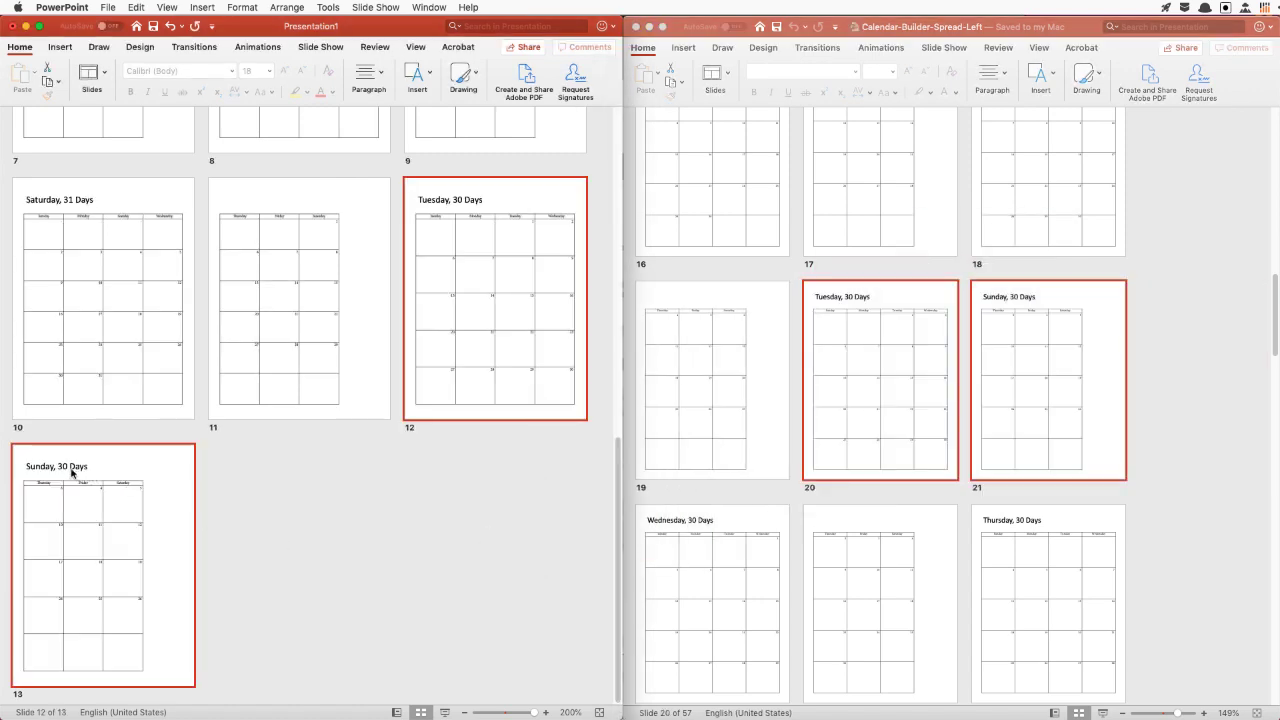
double_click(72, 473)
left_click(380, 206)
Delete slide 13's leftover Sunday, 30 Days title and retitle slide 2 'January 2021'
key("Delete")
scroll(273, 190, "up", 15)
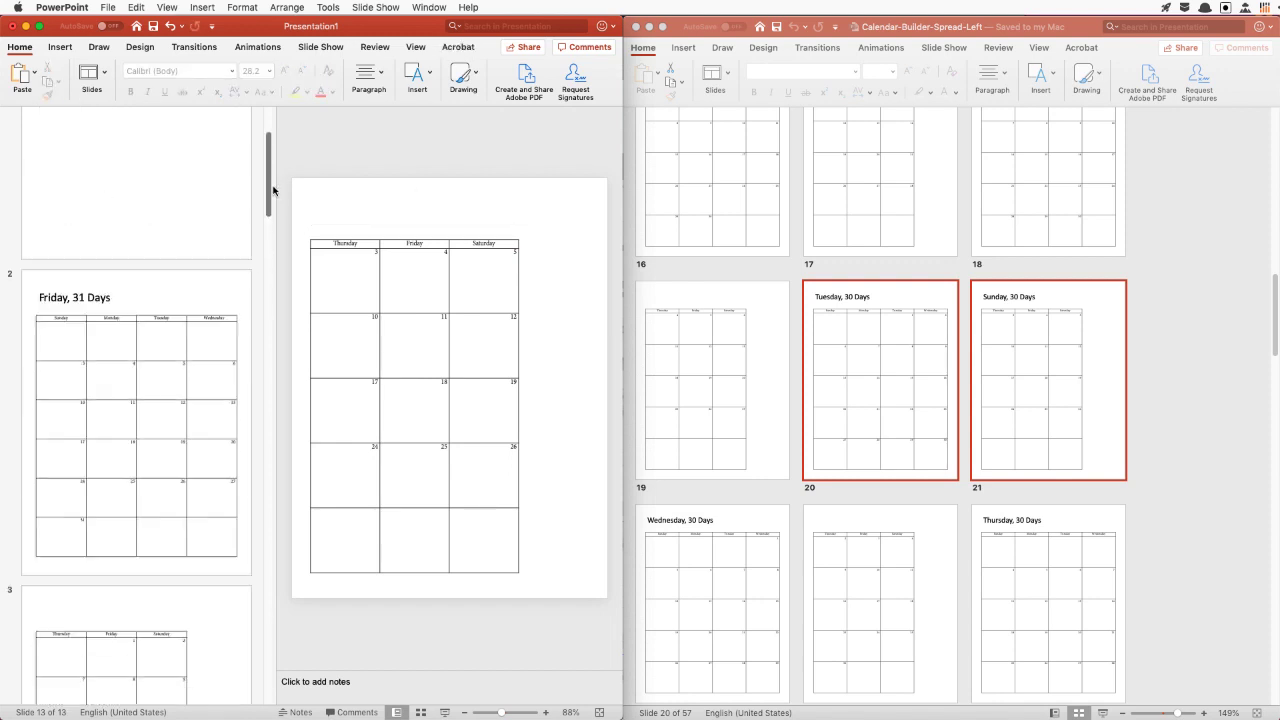
left_click(114, 420)
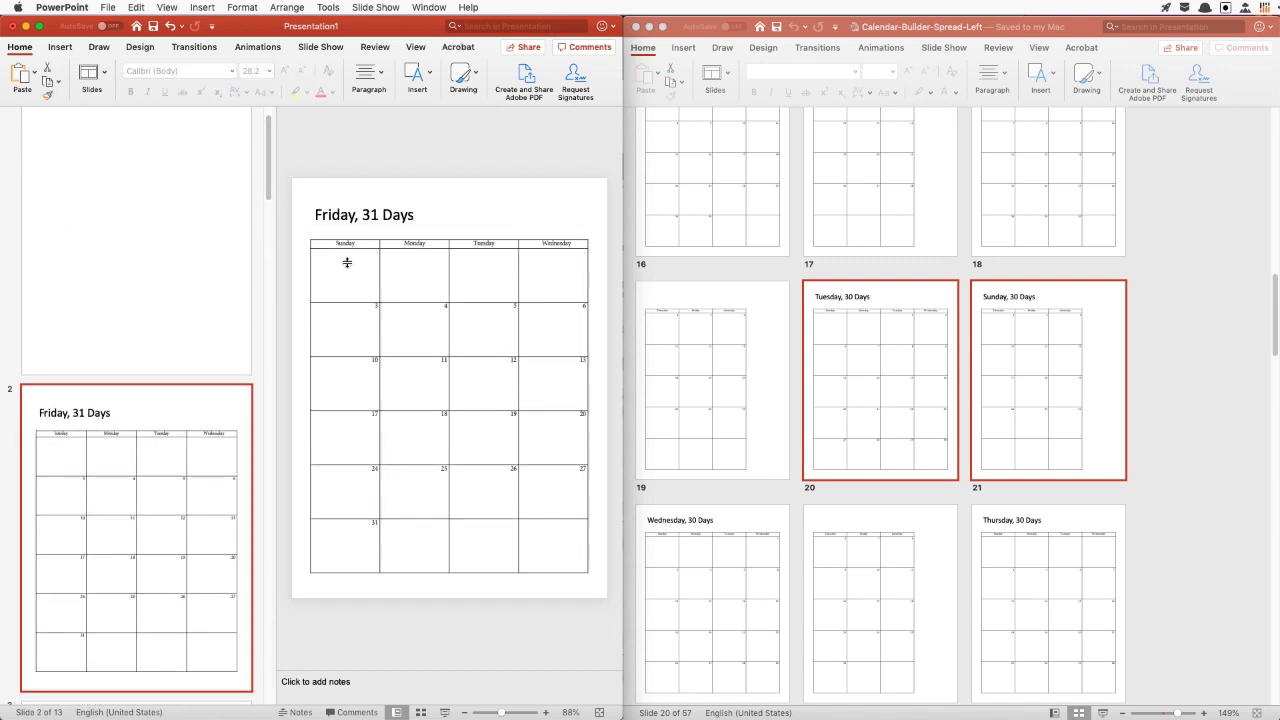
left_click(362, 214)
triple_click(362, 214)
type("January 2021")
key("Escape")
Retitle slide 4's Monday, 28 Days heading as 'Febbuay 2021' (February)
key("Page_Down")
key("Page_Down")
left_click(366, 214)
double_click(366, 214)
key("super+a")
type("F")
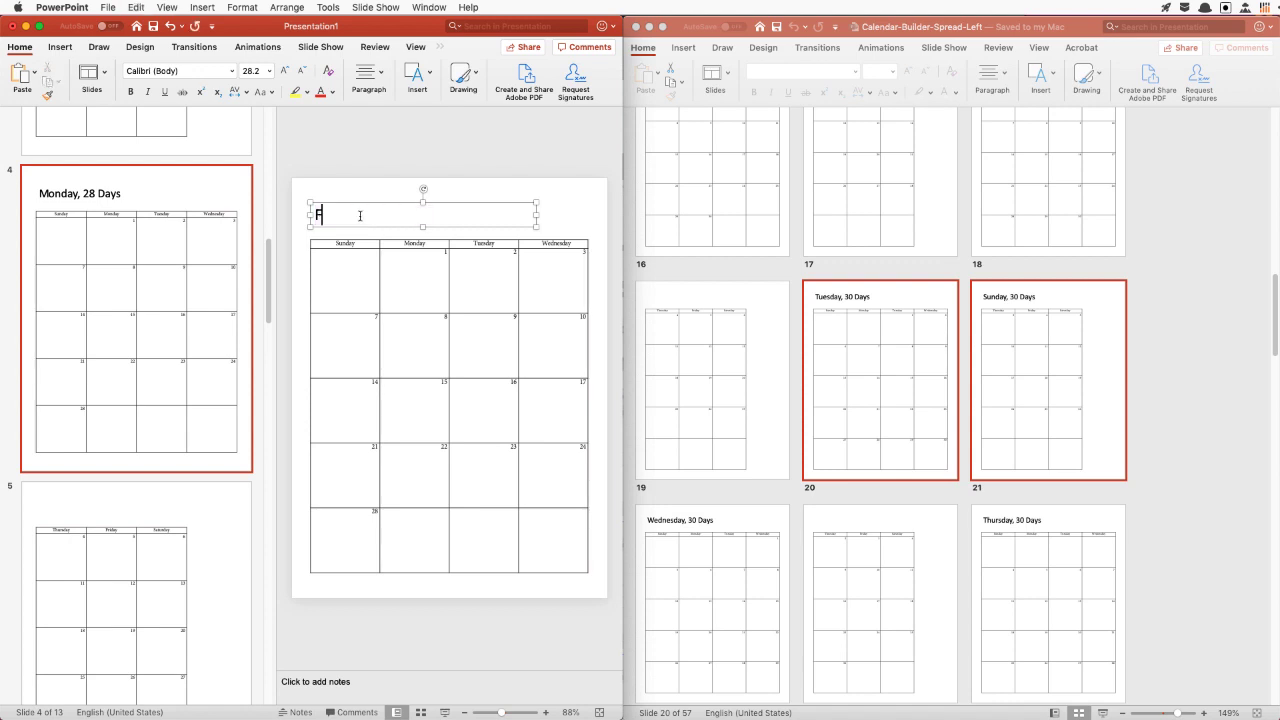
type("ebbuay ")
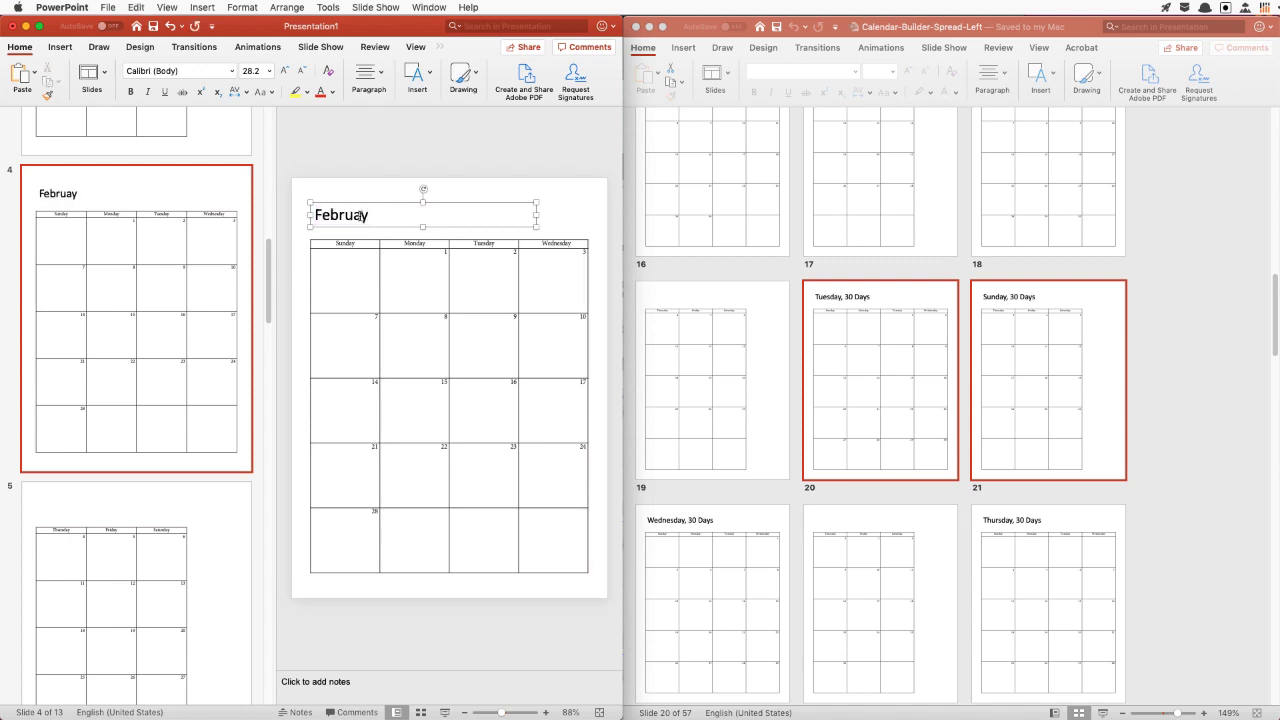
type("2021")
scroll(94, 477, "down", 5)
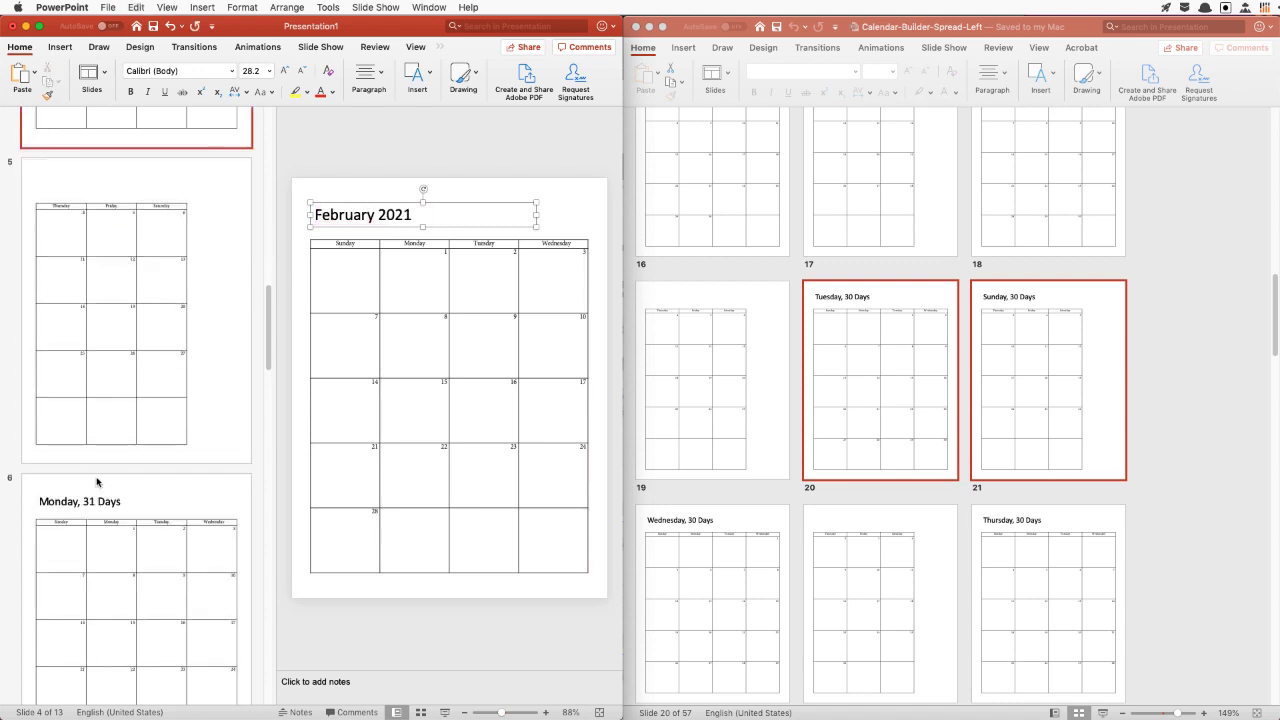
Retitle slides 6, 8, 10 and 12 as March, April, May and June 2021
left_click(92, 305)
left_click(353, 220)
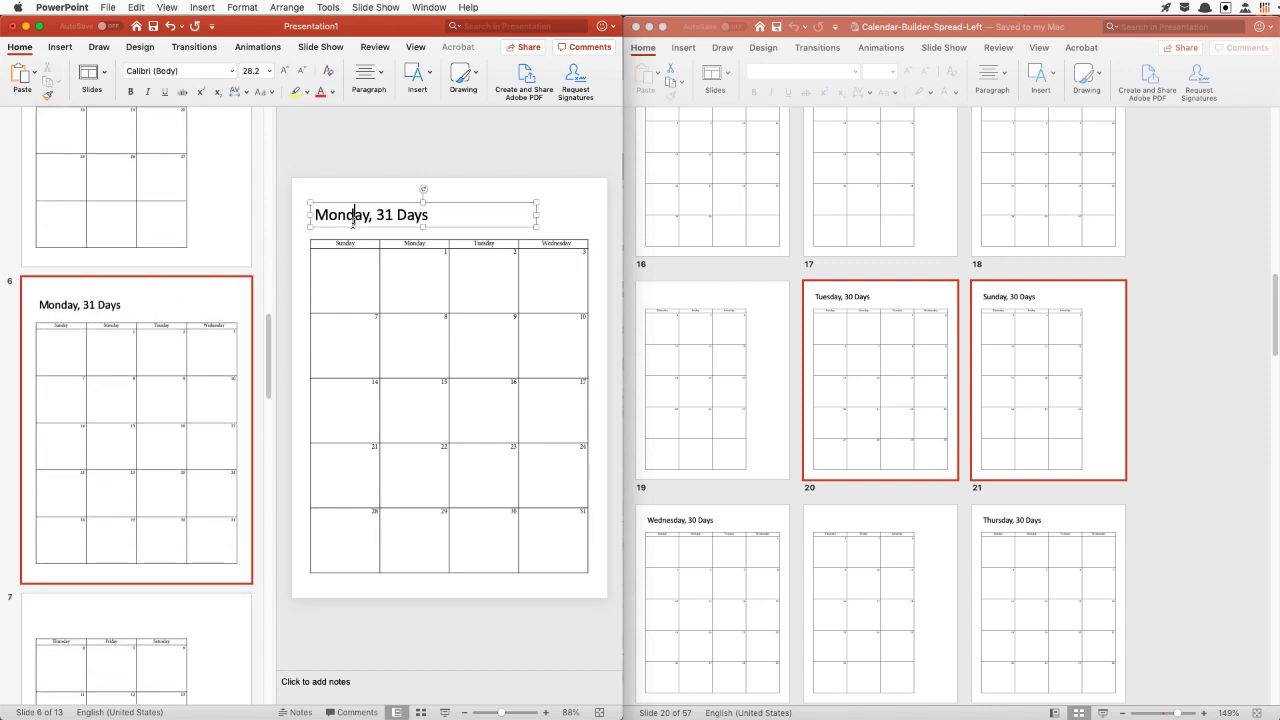
key("super+a")
type("March 2021")
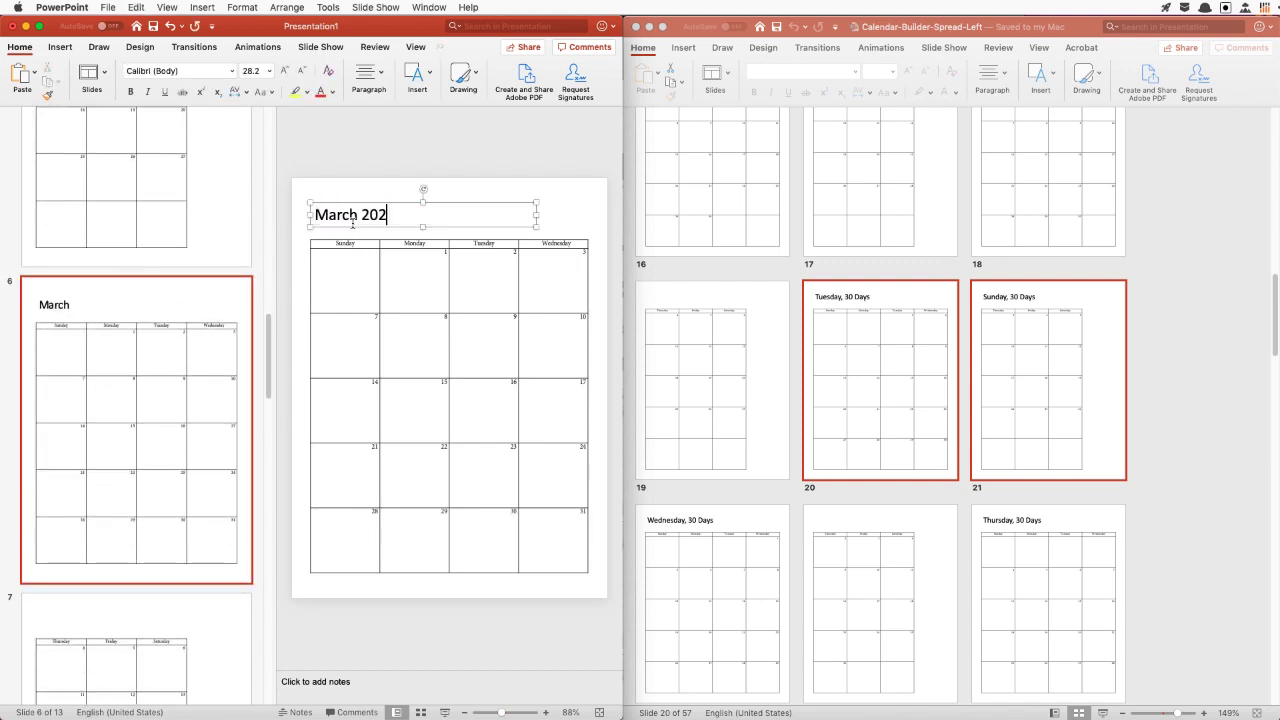
type("p")
type("ril 2021")
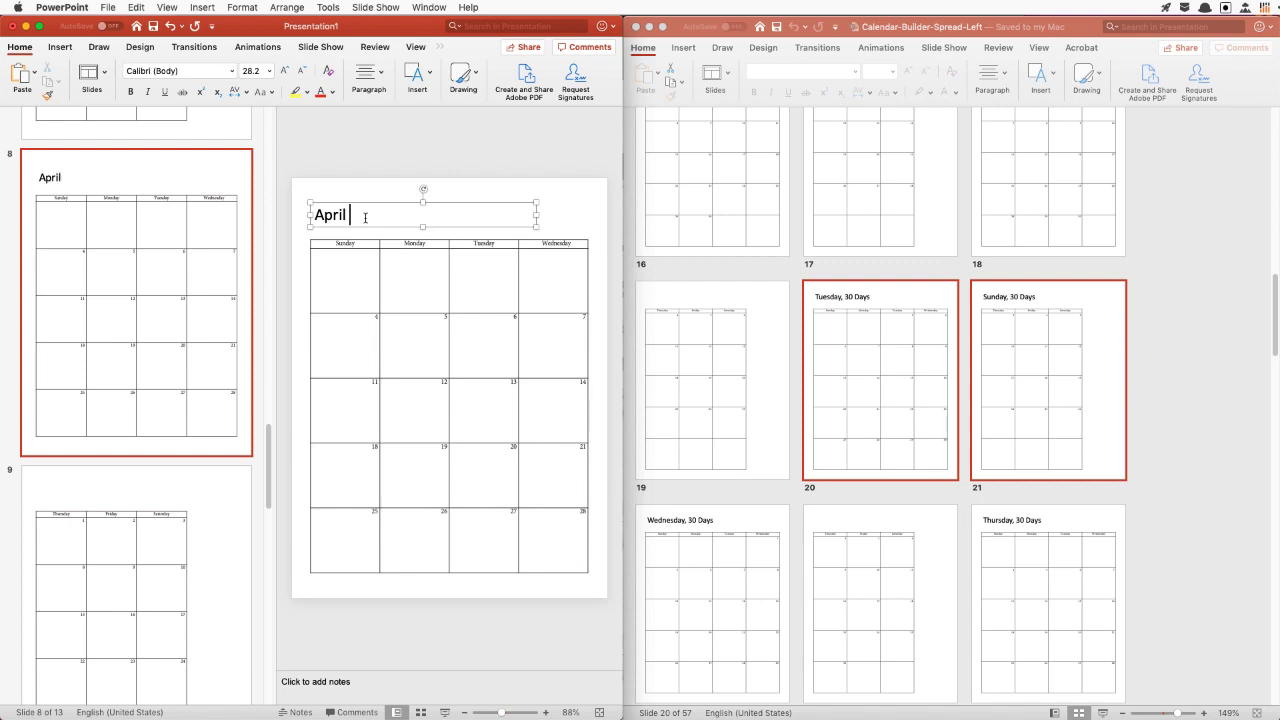
type("ay 2021")
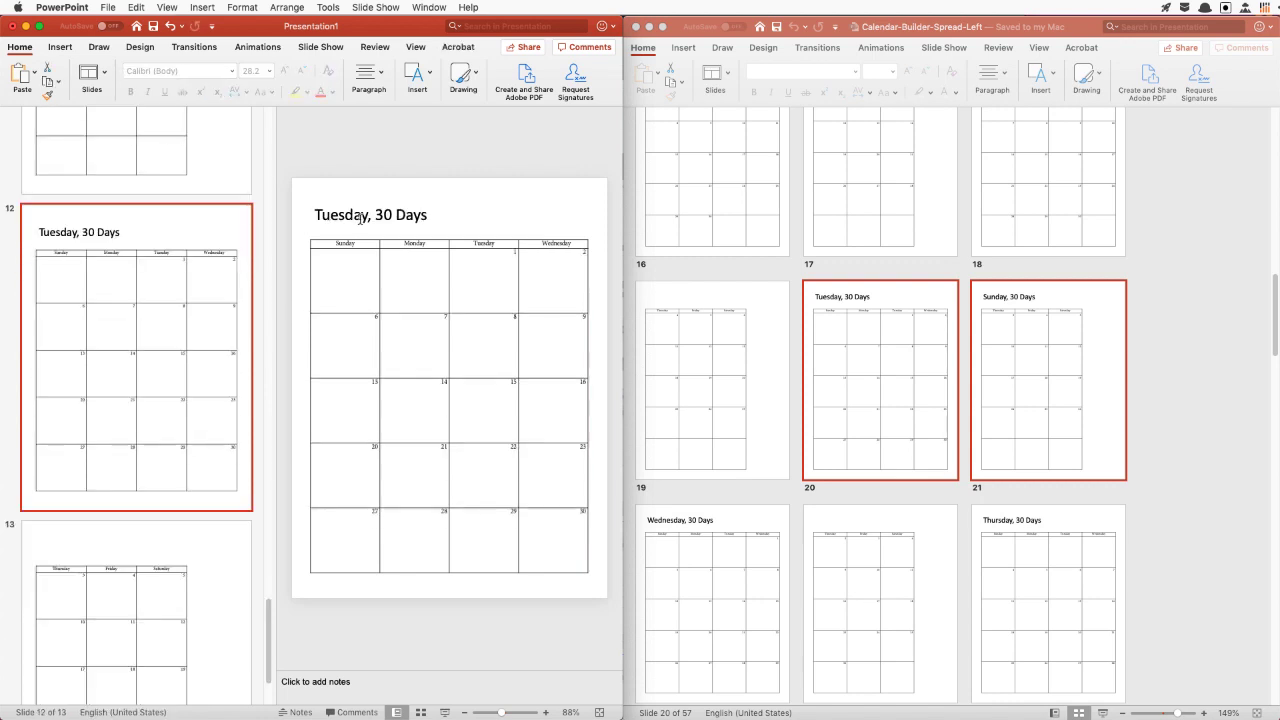
triple_click(343, 214)
type("June 2021")
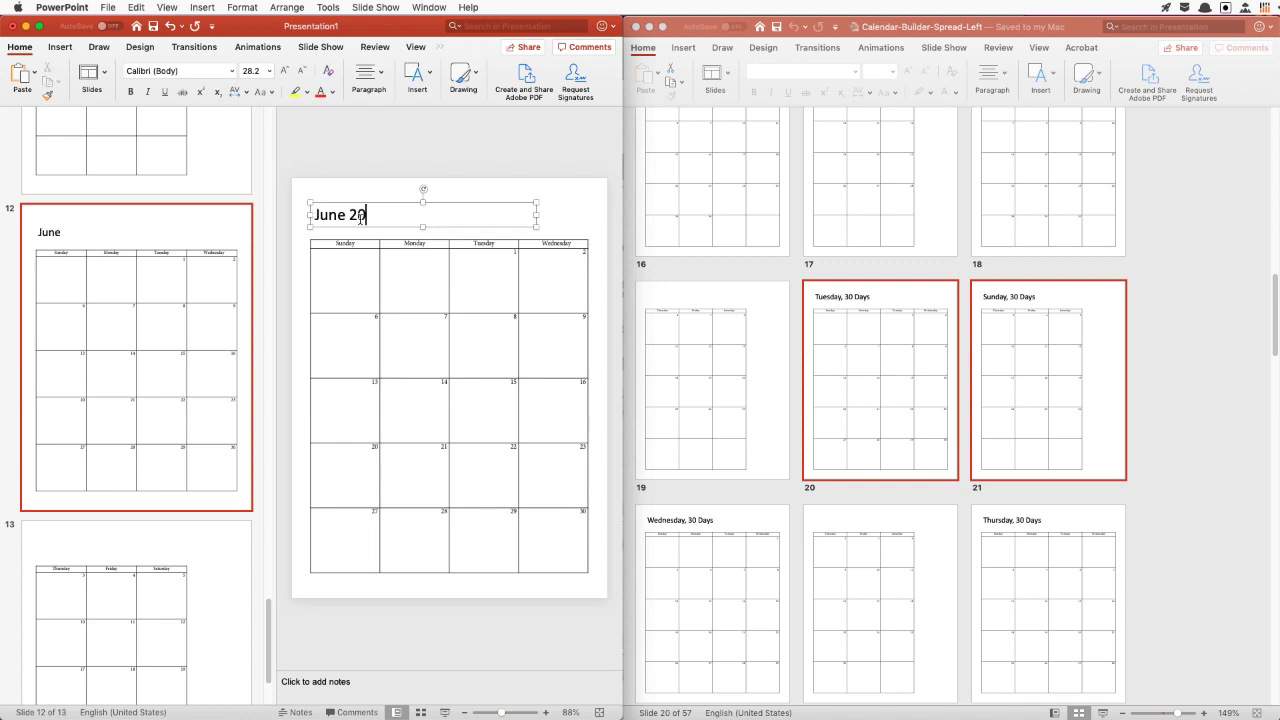
left_click(200, 534)
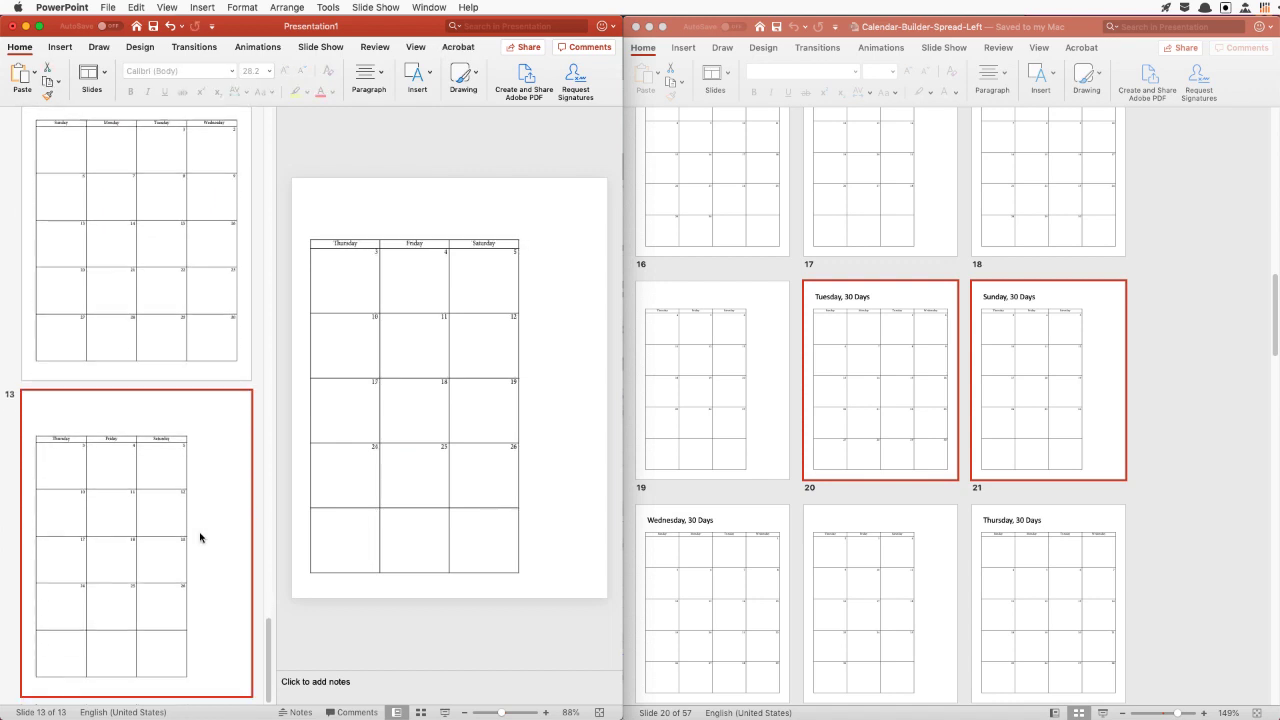
Copy the Thursday, 31 Days page and its companion into Presentation1 as slides 14–15
left_click(421, 712)
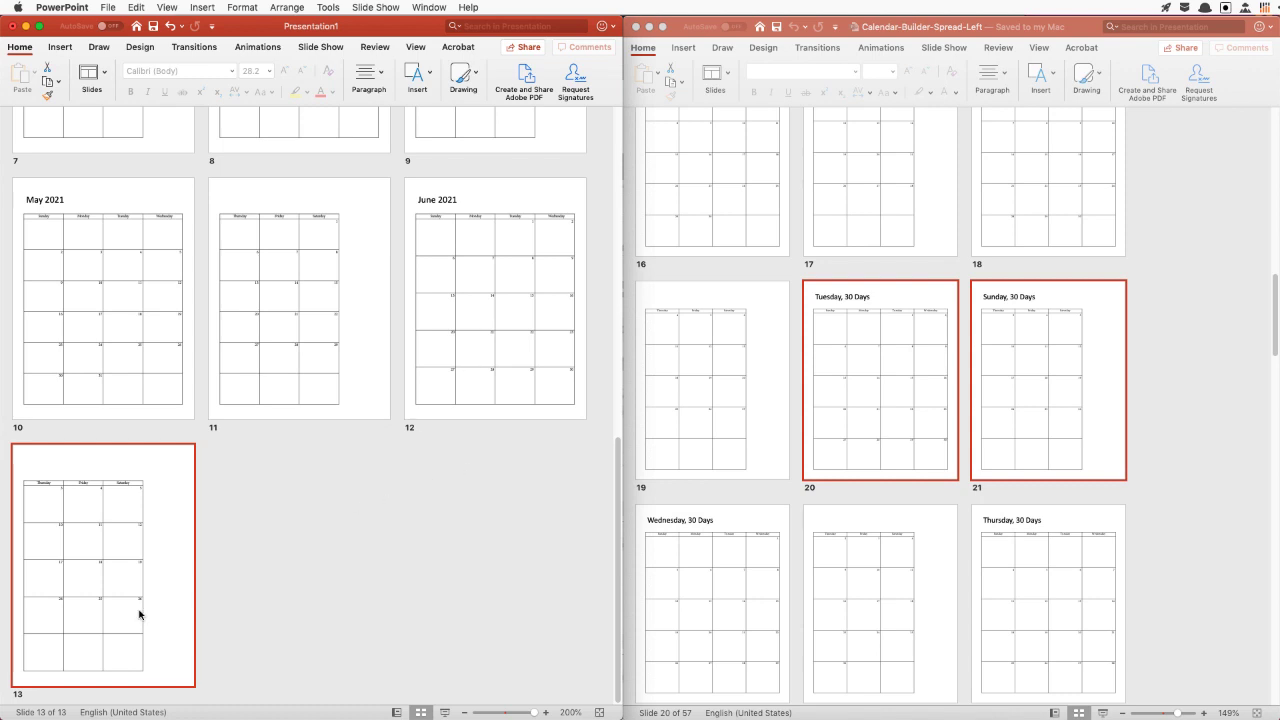
left_click(551, 389)
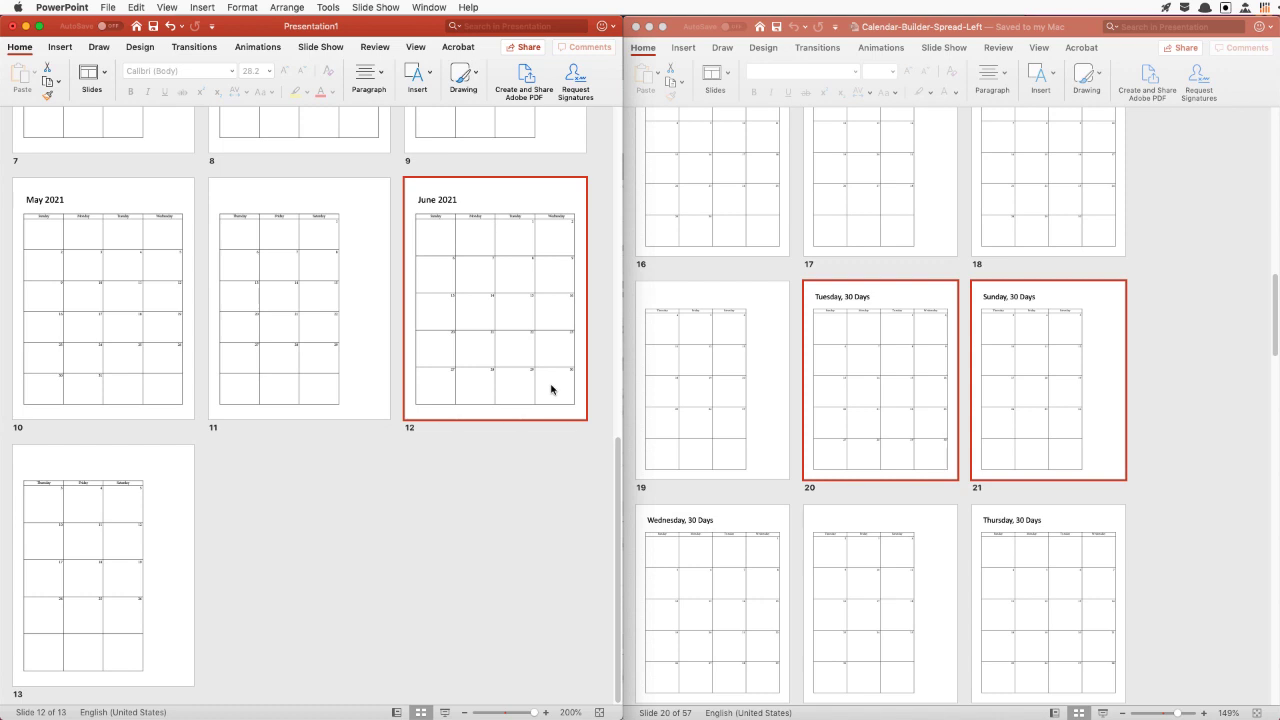
scroll(966, 338, "up", 8)
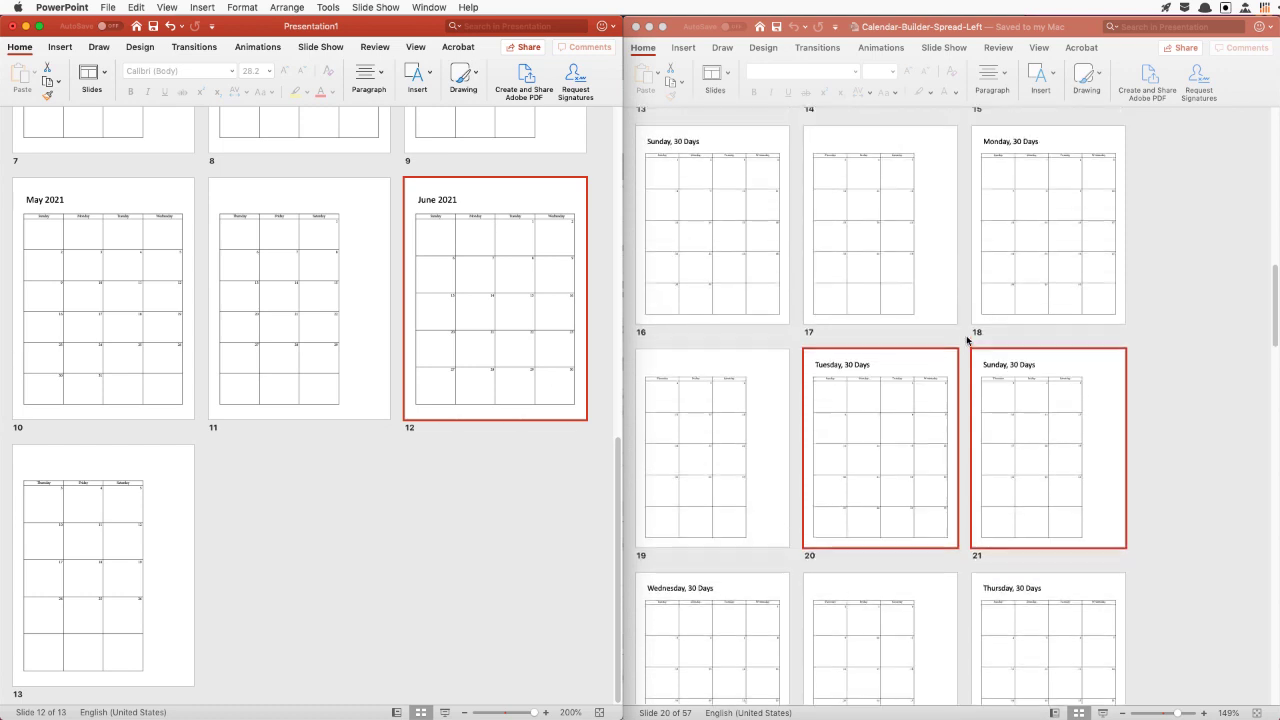
scroll(966, 340, "up", 4)
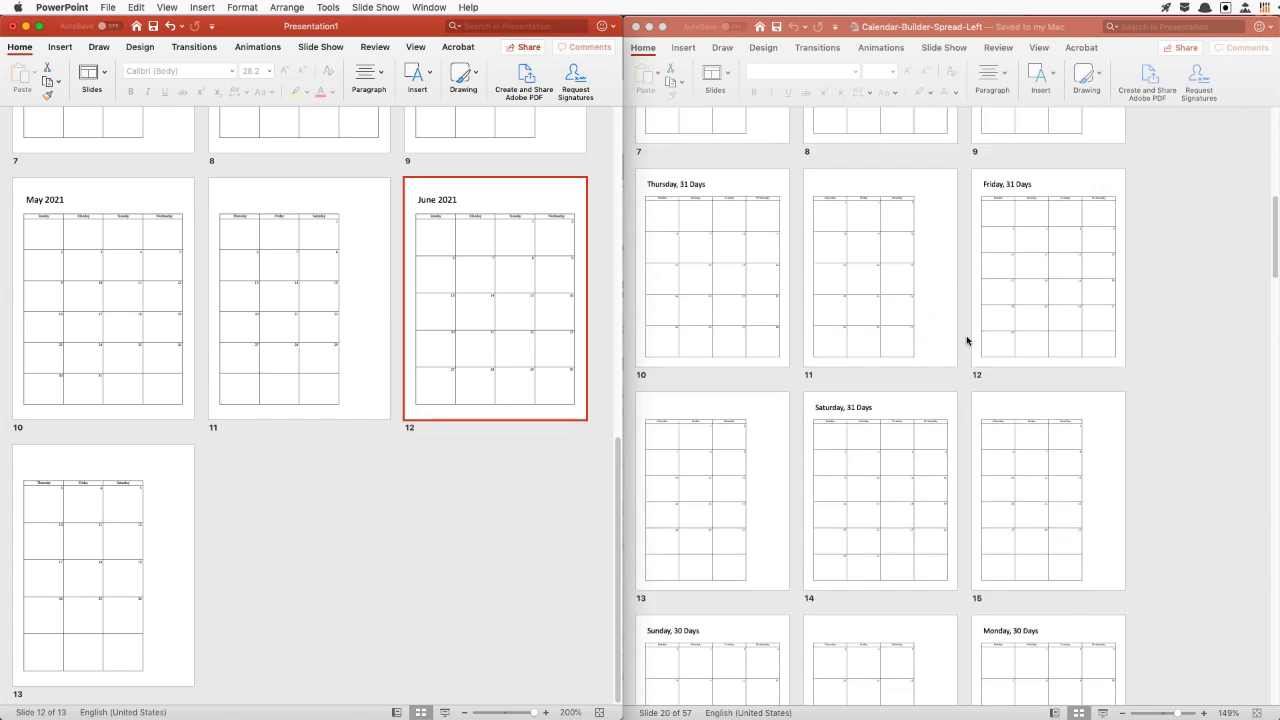
left_click(712, 256)
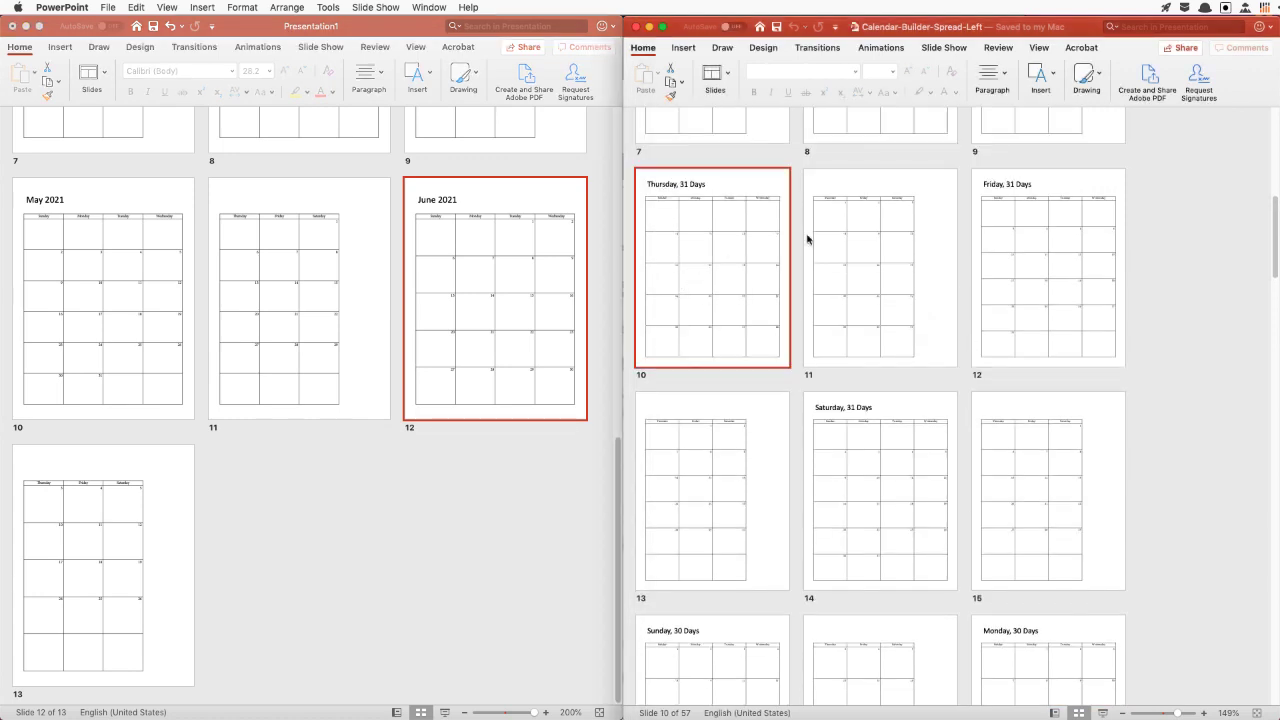
left_click(858, 232, "shift")
left_click_drag(726, 229, 259, 533)
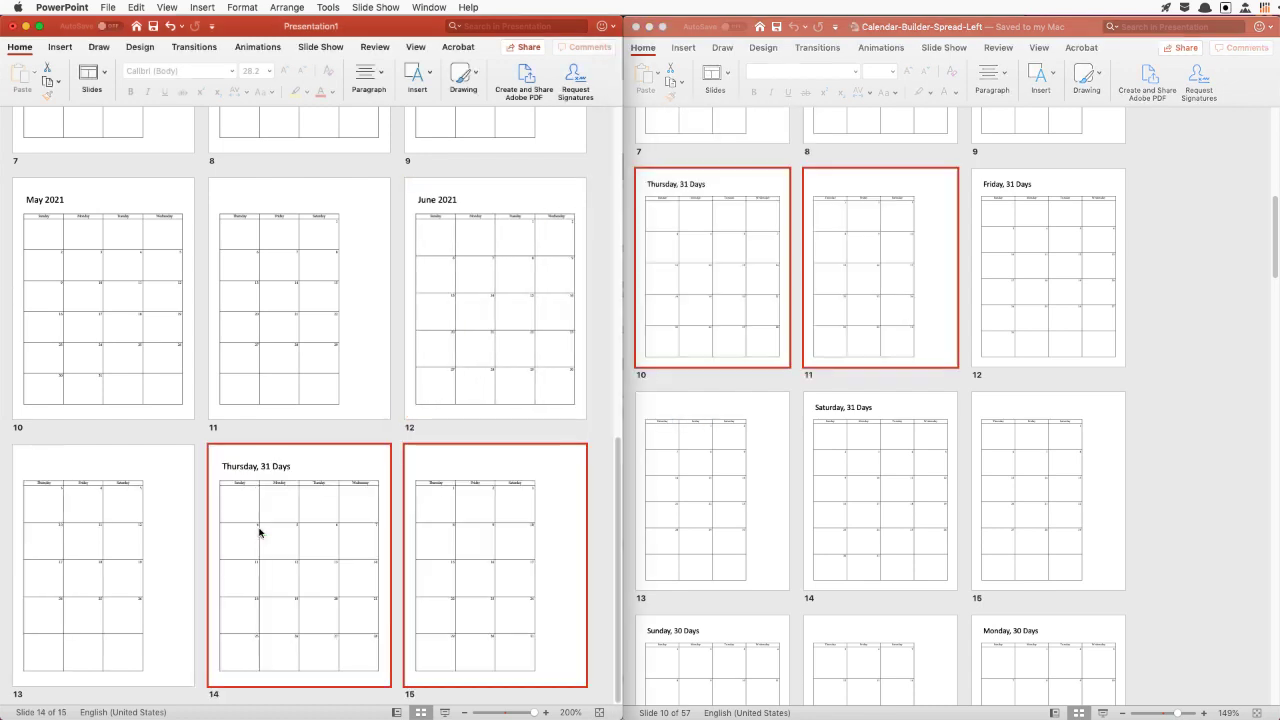
Replace slide 14's title with 'July 2021' and review continuation slide 15
double_click(288, 477)
left_click(378, 215)
triple_click(410, 214)
key("BackSpace")
type("July 2021")
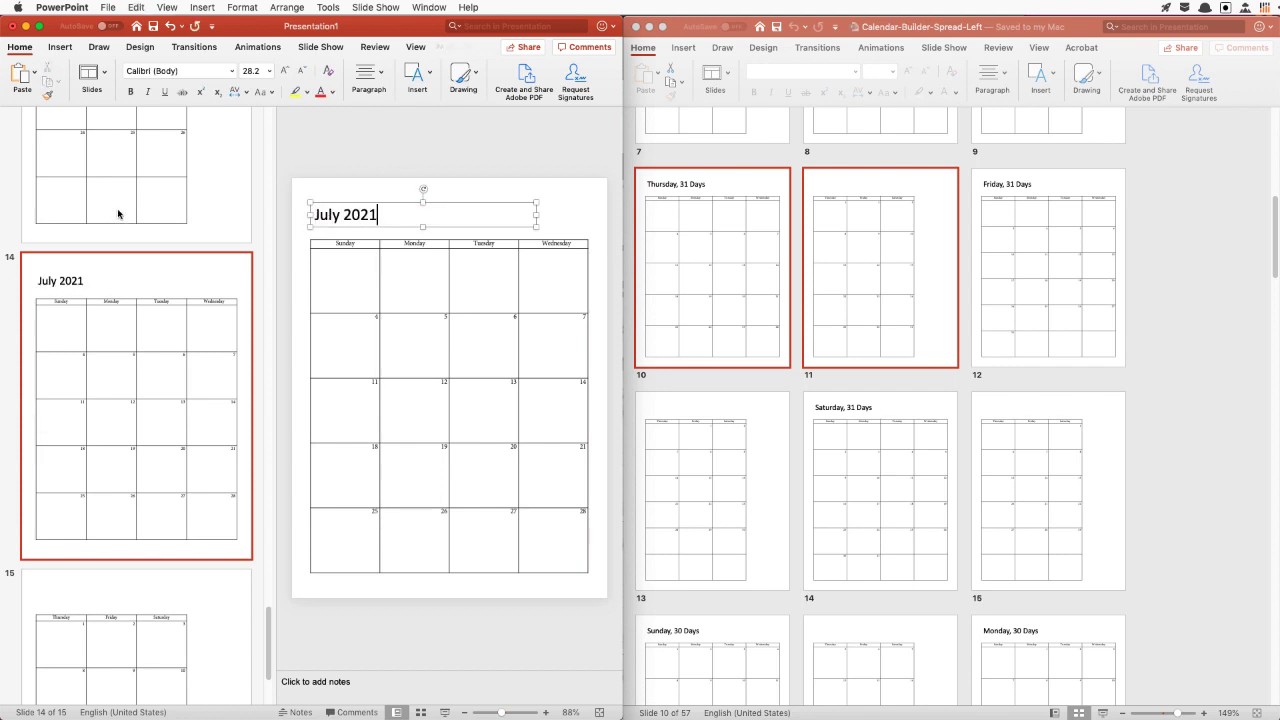
scroll(118, 213, "up", 5)
scroll(120, 225, "down", 6)
scroll(145, 400, "down", 1)
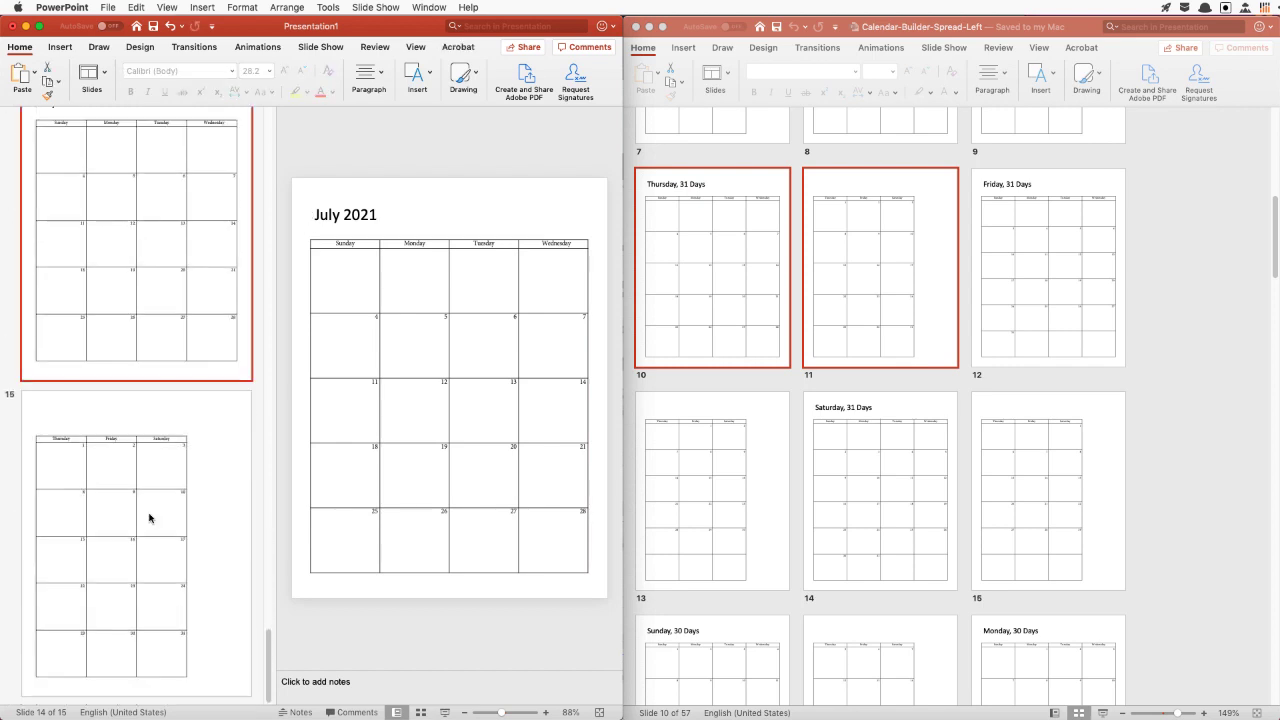
left_click(154, 545)
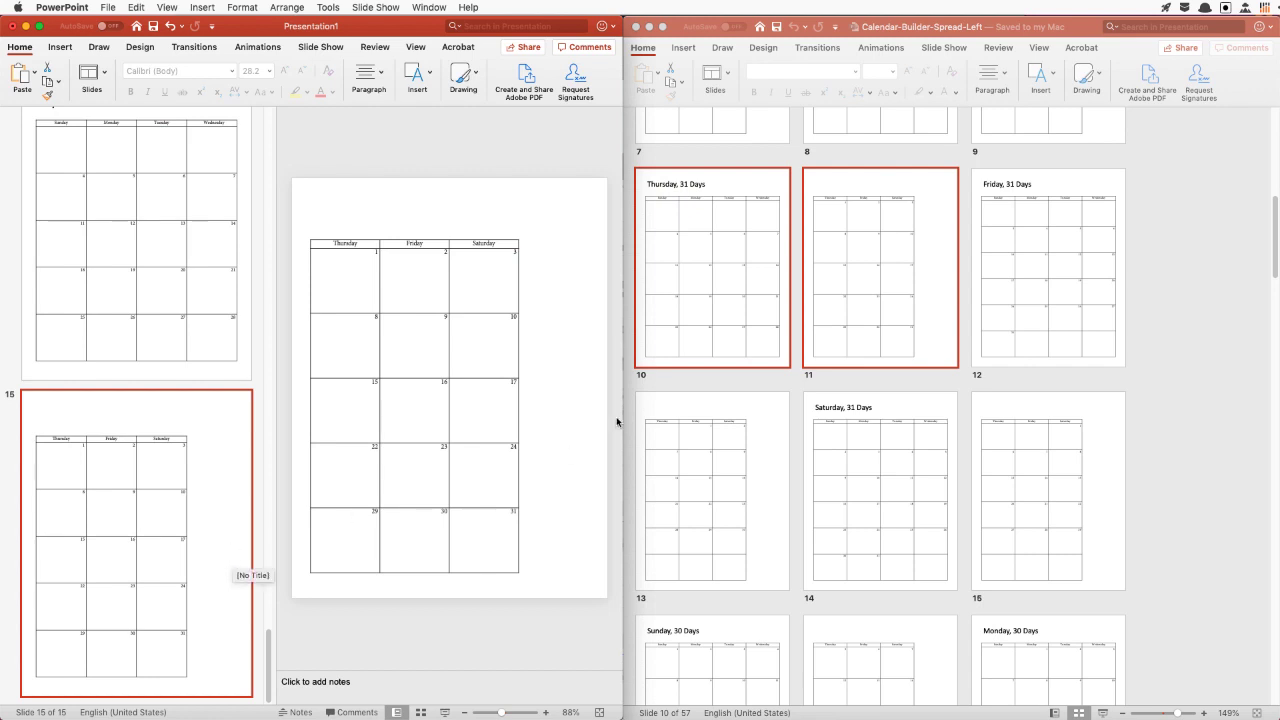
scroll(914, 312, "up", 10)
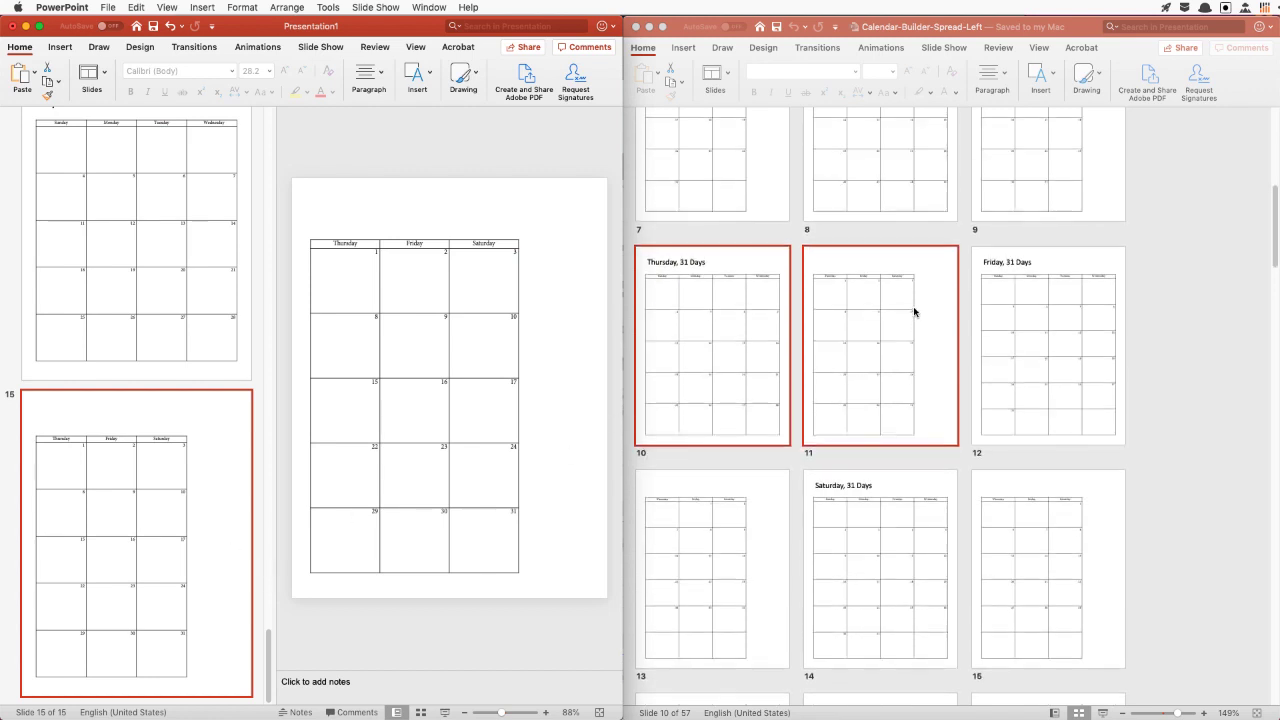
Copy reference slides 2–3 (Sunday, 31 Days pair) after slide 15 of Presentation1
scroll(913, 311, "up", 5)
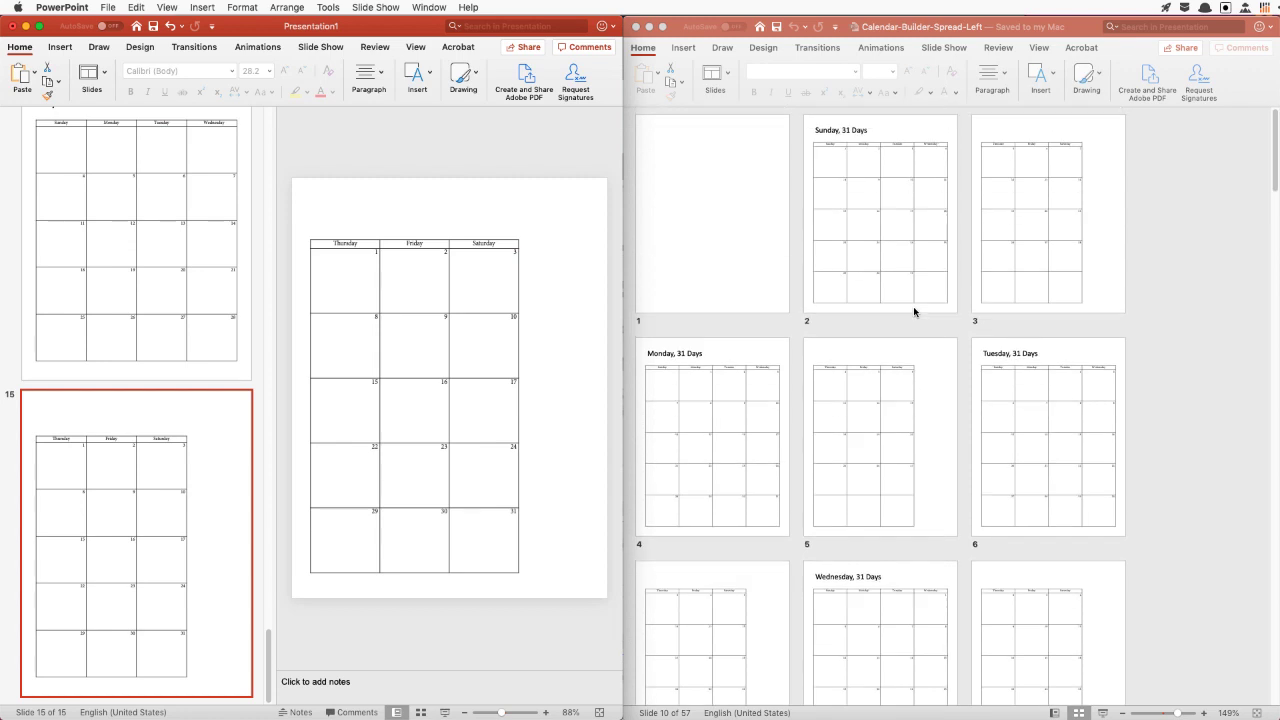
left_click(903, 262)
left_click(1043, 247, "shift")
left_click_drag(975, 232, 188, 704)
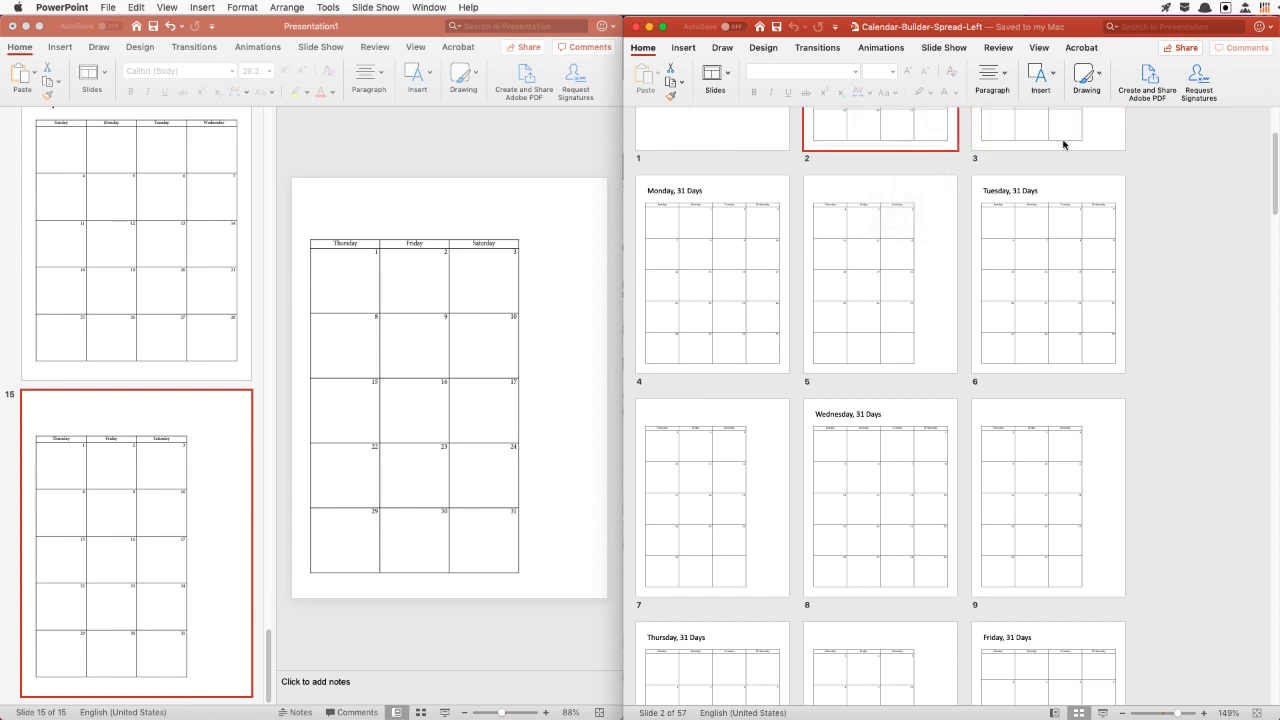
scroll(1063, 143, "up", 2)
left_click(421, 712)
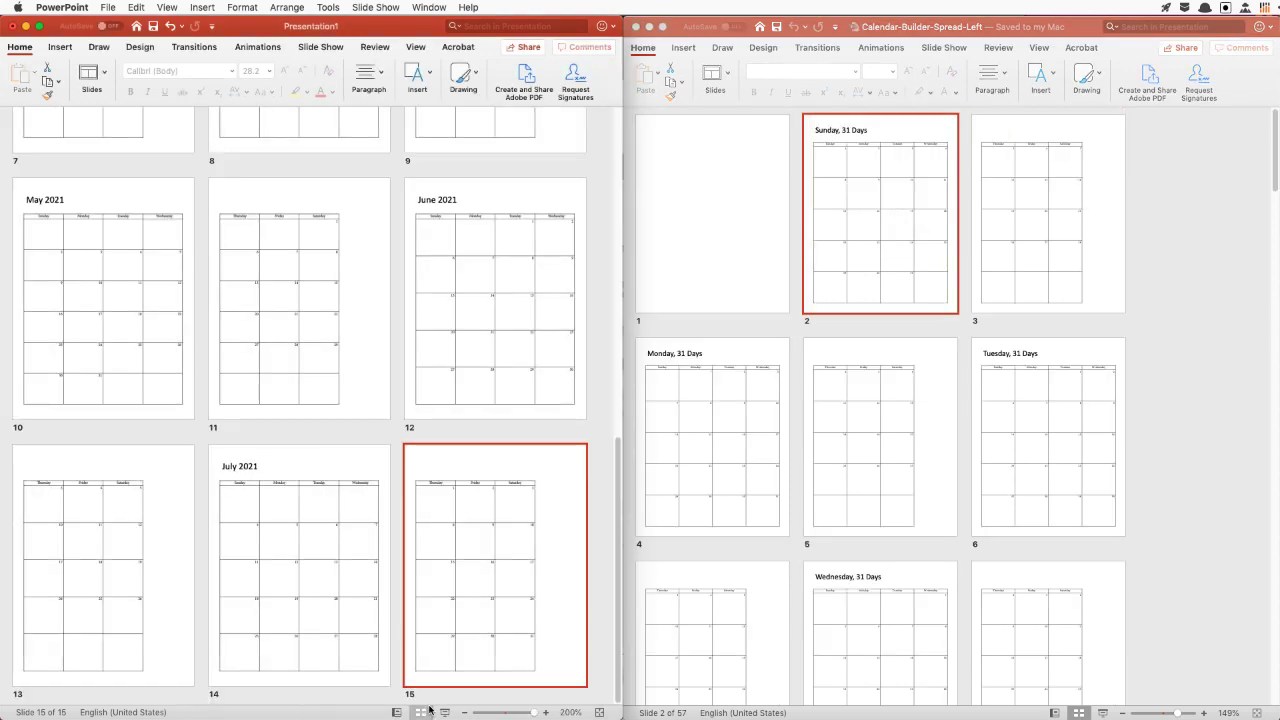
left_click(929, 186)
left_click(1046, 177, "shift")
left_click_drag(937, 171, 589, 585)
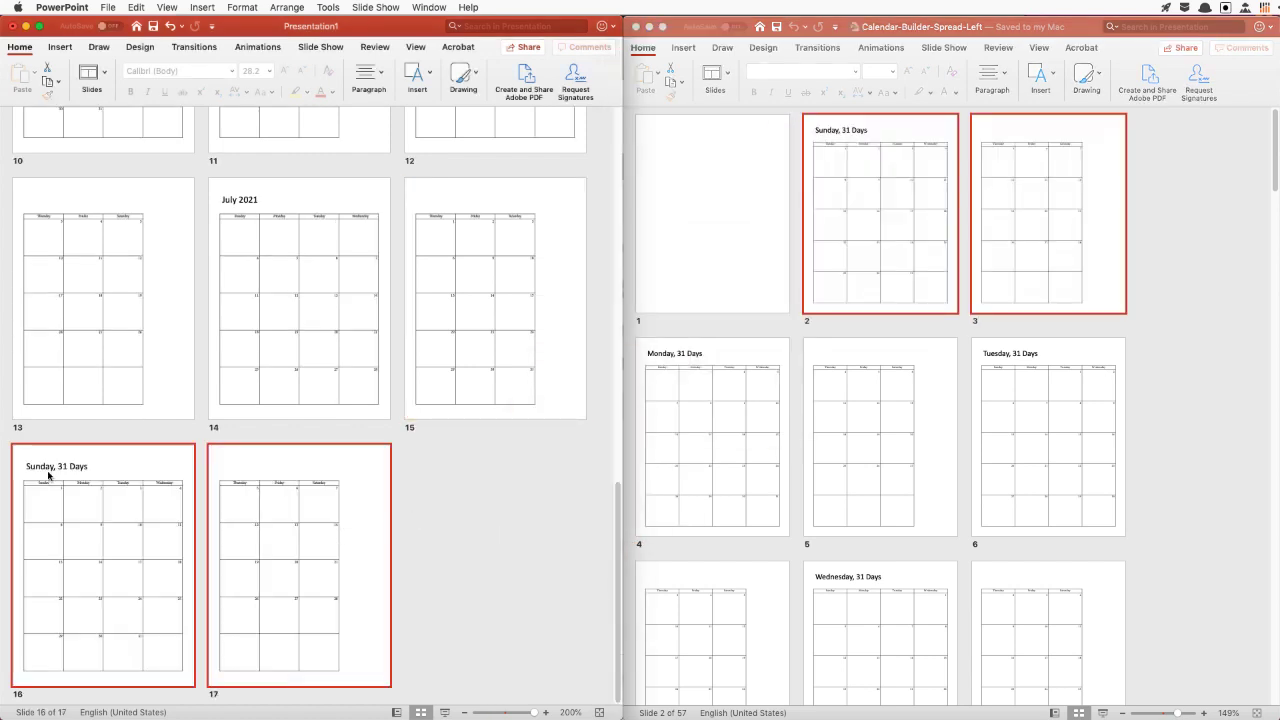
Replace slide 16's Sunday, 31 Days title with 'August 2021'
double_click(48, 476)
left_click(340, 214)
key("super+a")
type("August 2021")
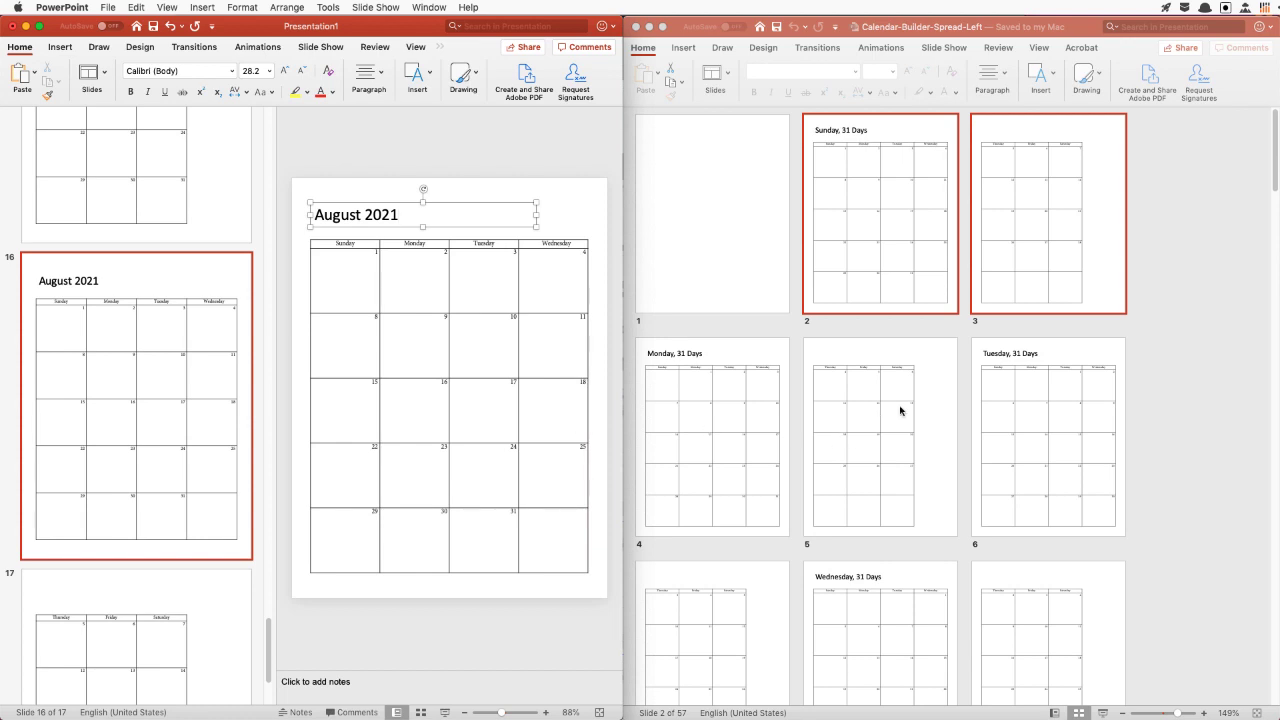
Copy reference slides 22–23 (Wednesday, 30 Days pair) to the end of Presentation1
scroll(720, 380, "down", 10)
left_click(713, 377)
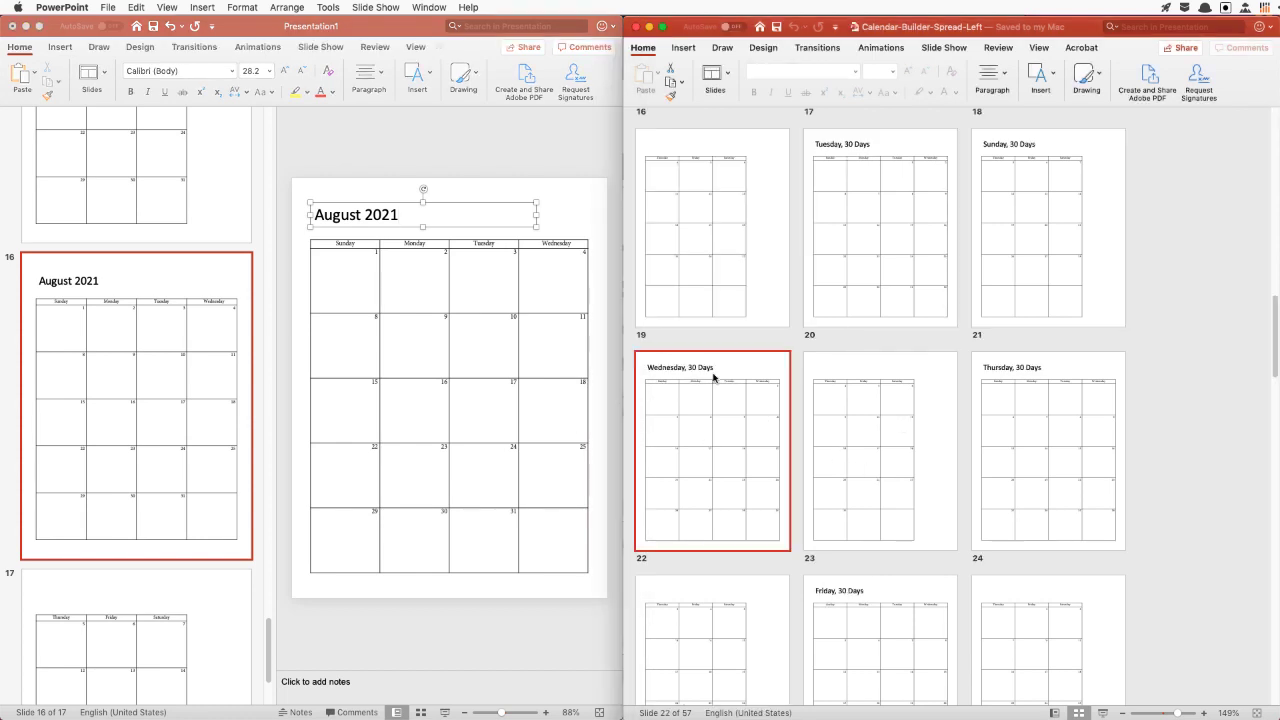
left_click(855, 383, "shift")
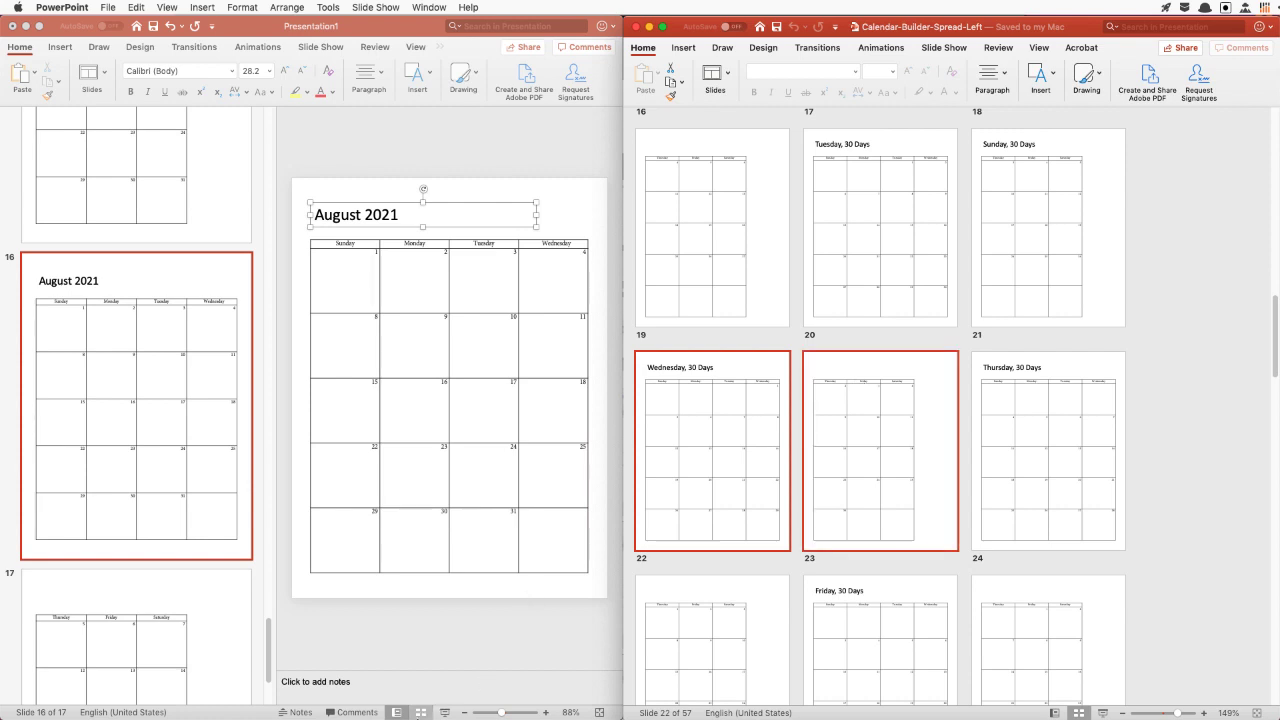
left_click(420, 714)
left_click(420, 714)
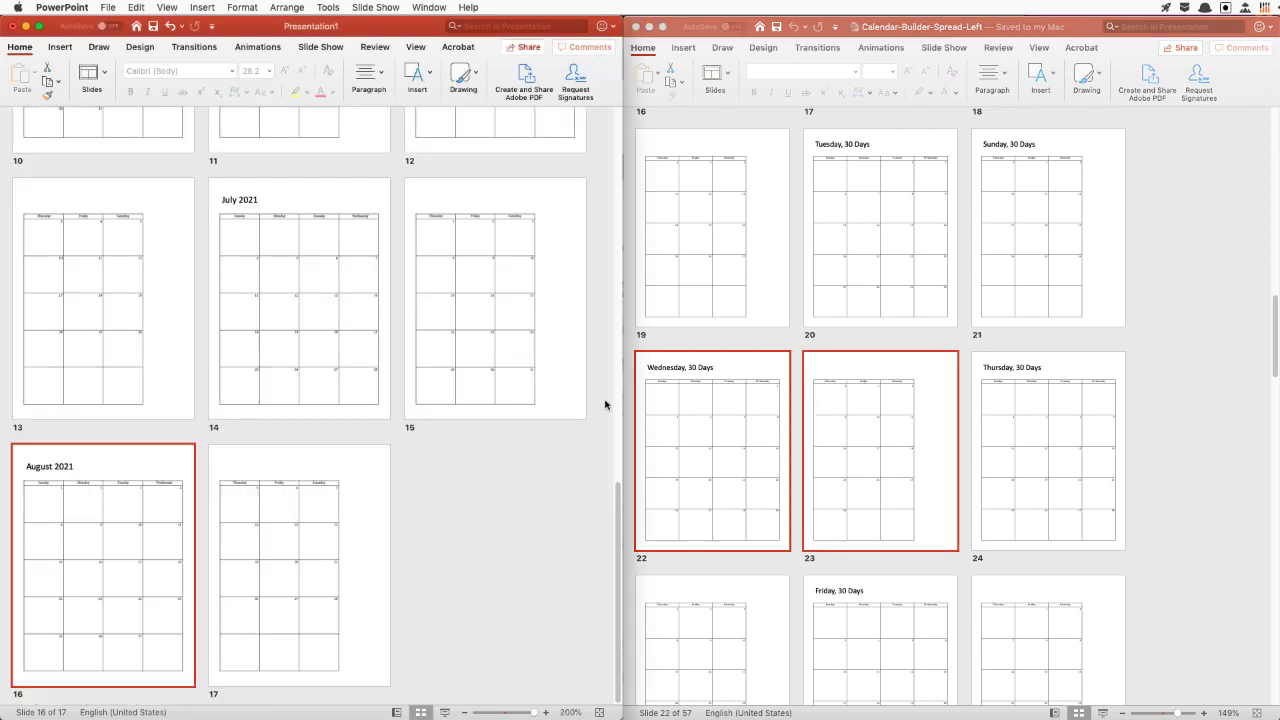
left_click(740, 420)
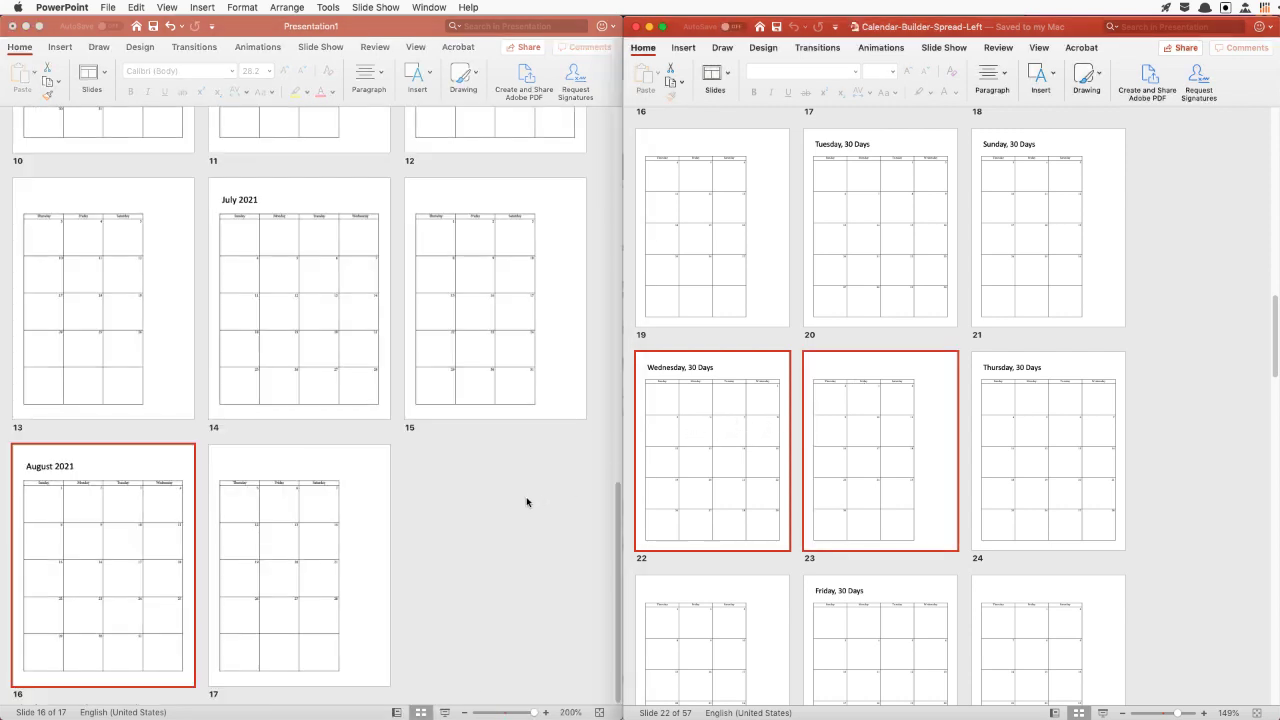
left_click_drag(696, 428, 453, 552)
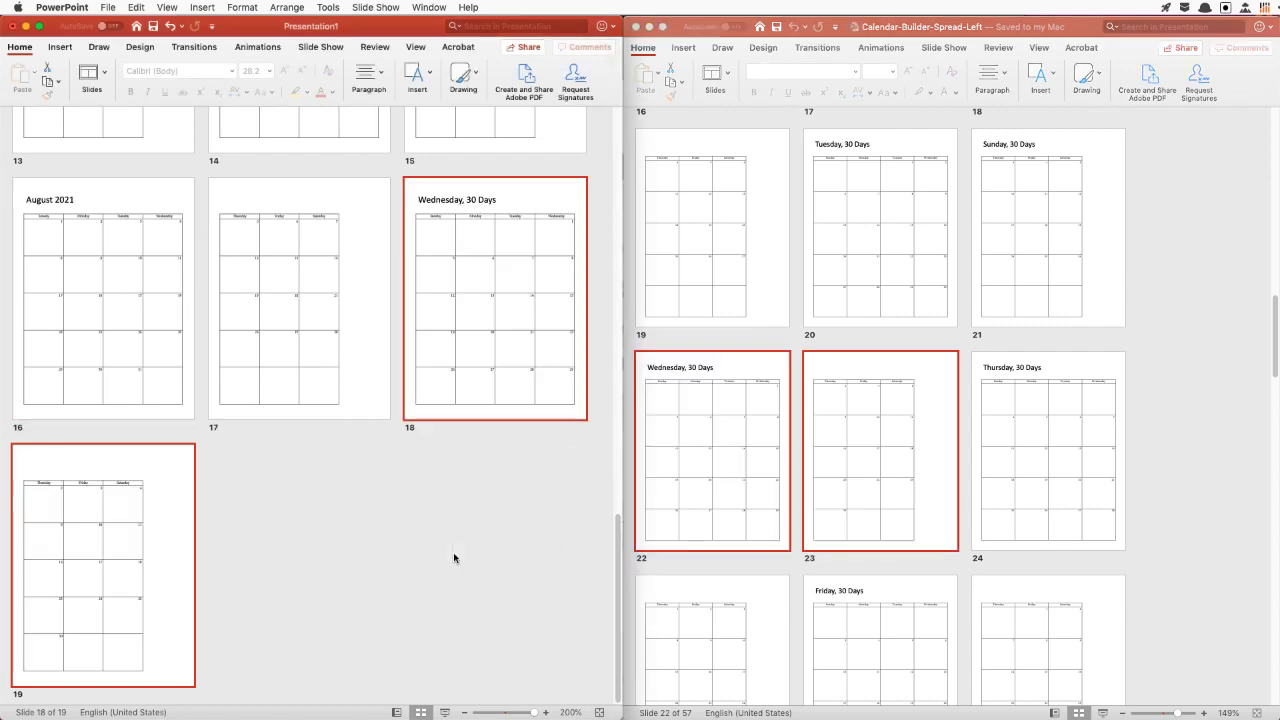
Title slide 18 'September 2021' and review its continuation slide 19
double_click(480, 200)
left_click(391, 212)
type("Septe")
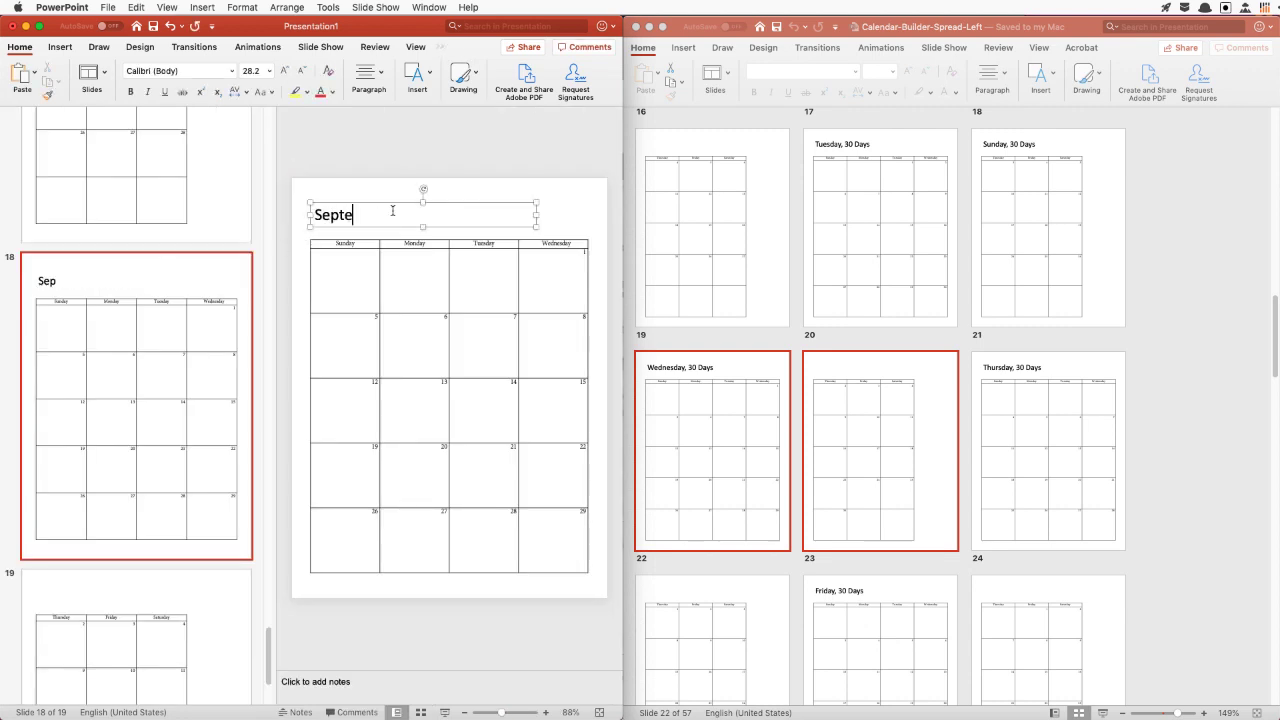
type("mber 2021")
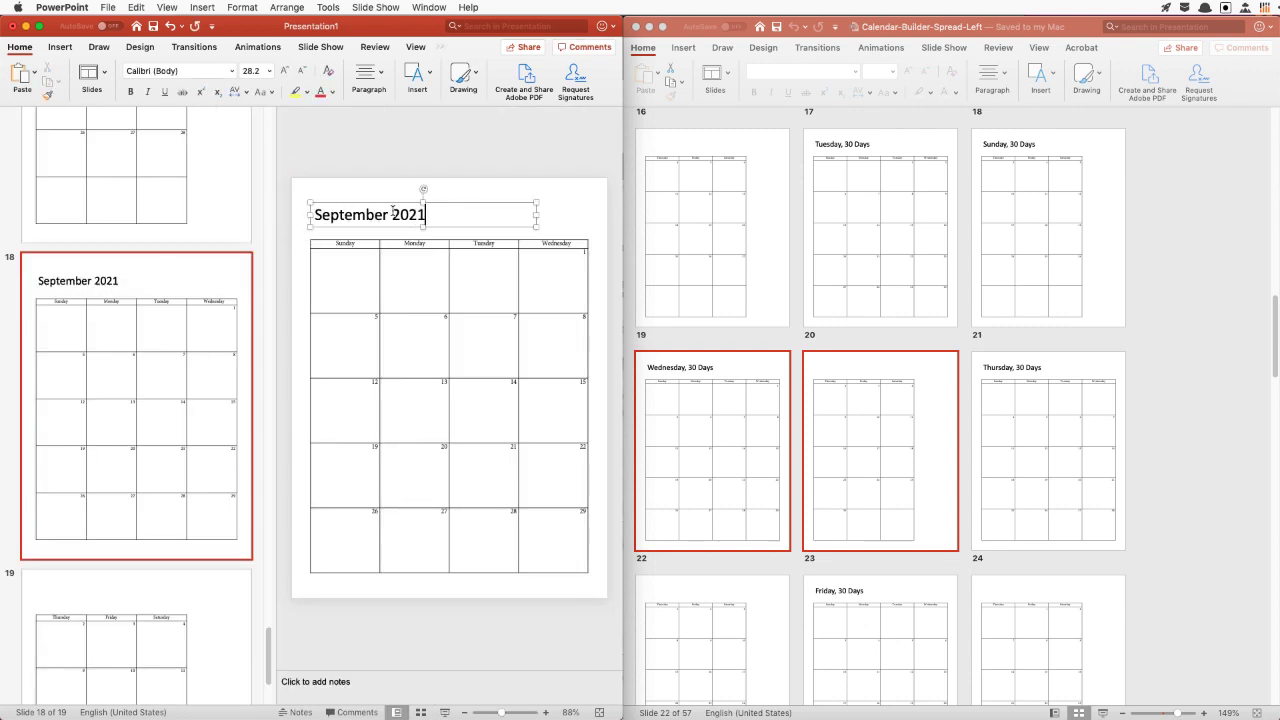
left_click(249, 567)
scroll(249, 574, "down", 2)
scroll(249, 574, "down", 2)
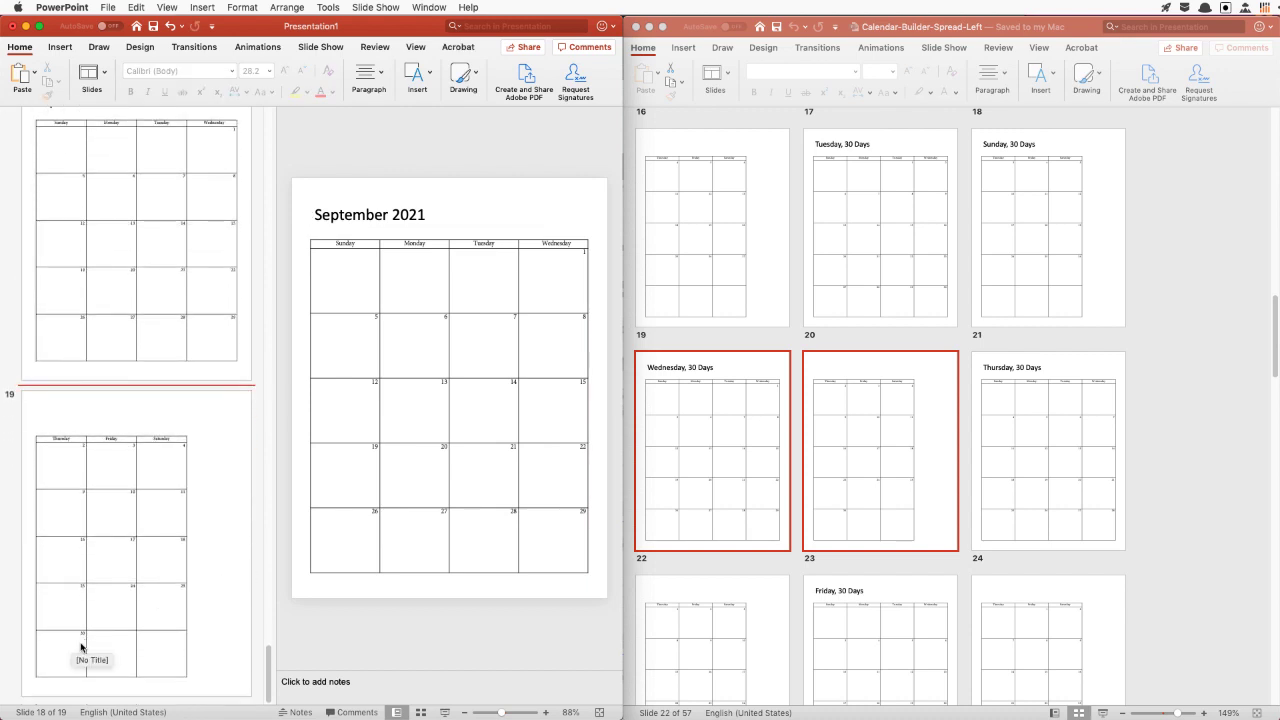
left_click(112, 498)
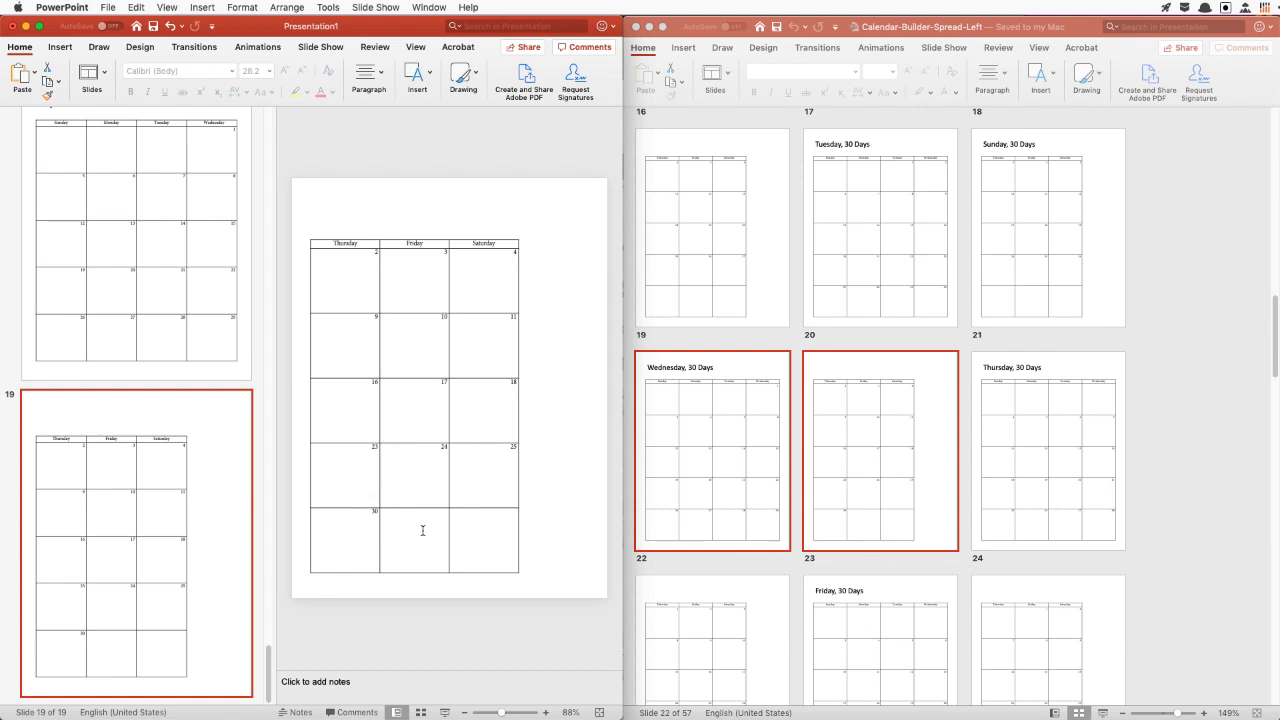
left_click(421, 712)
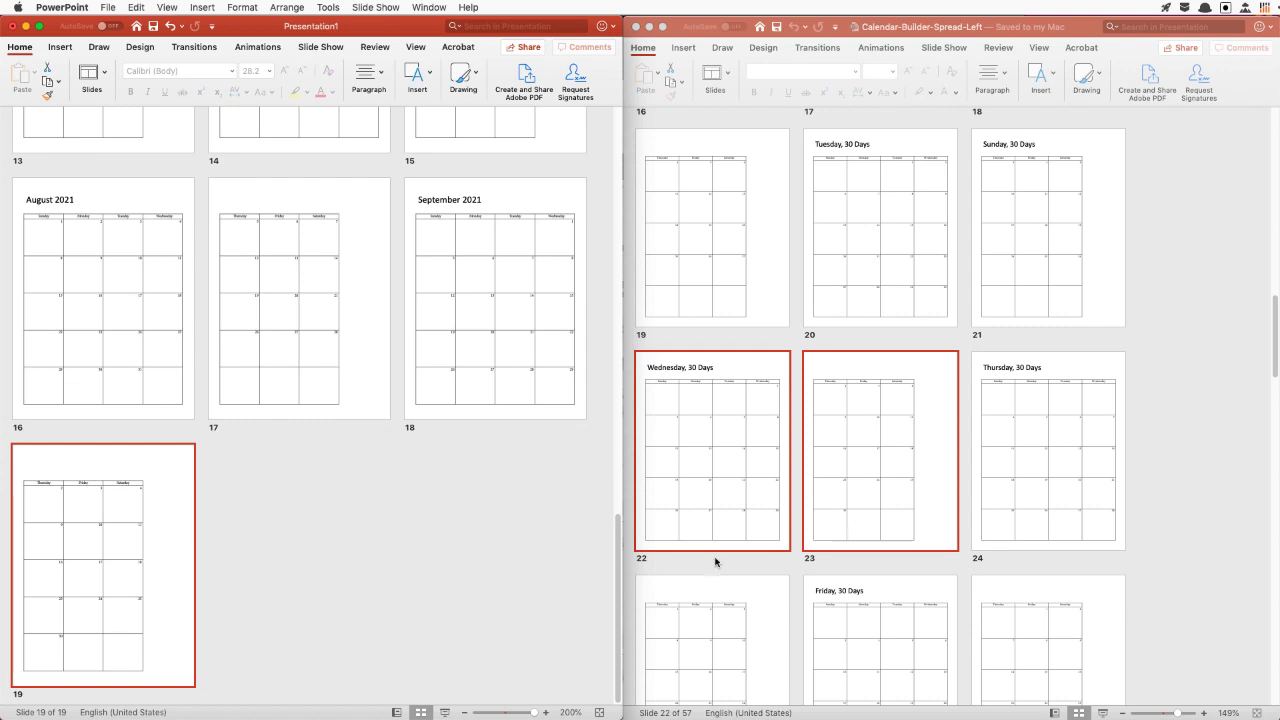
Copy reference slides 12–13 (Friday, 31 Days pair) to the end of Presentation1
scroll(890, 443, "down", 3)
scroll(901, 443, "up", 15)
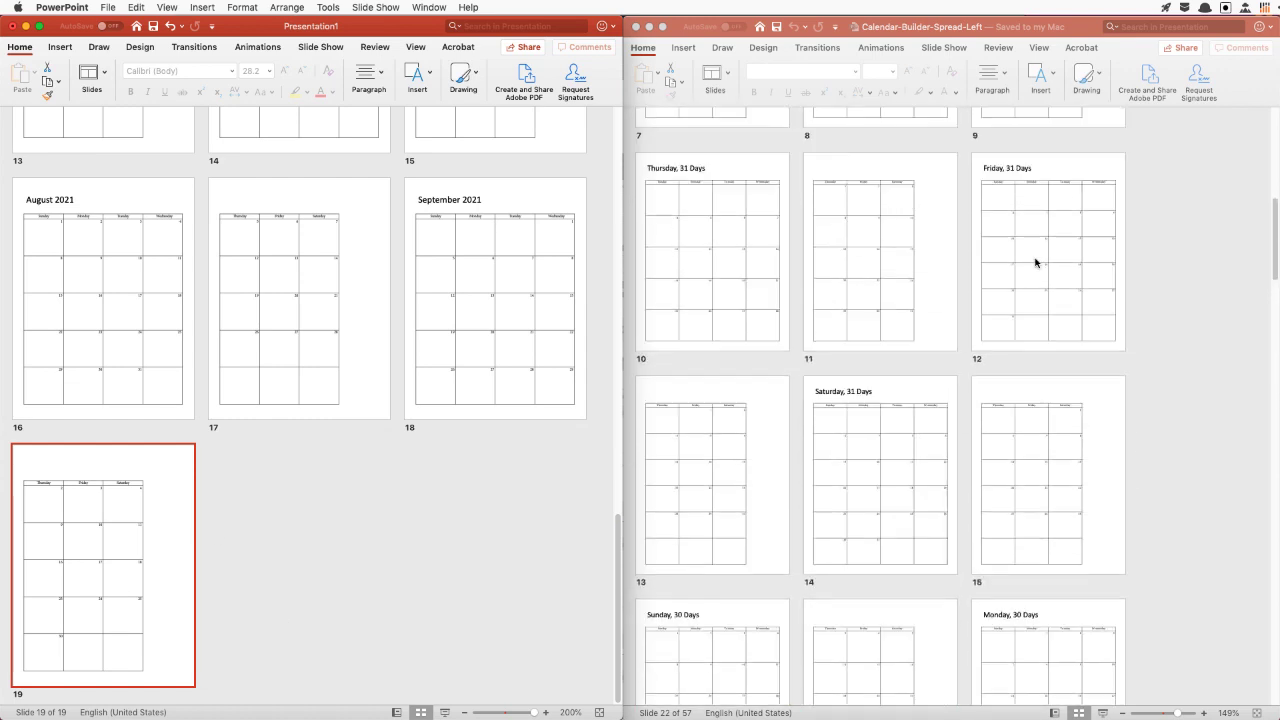
left_click(1035, 262)
left_click(693, 414, "shift")
left_click_drag(693, 414, 287, 541)
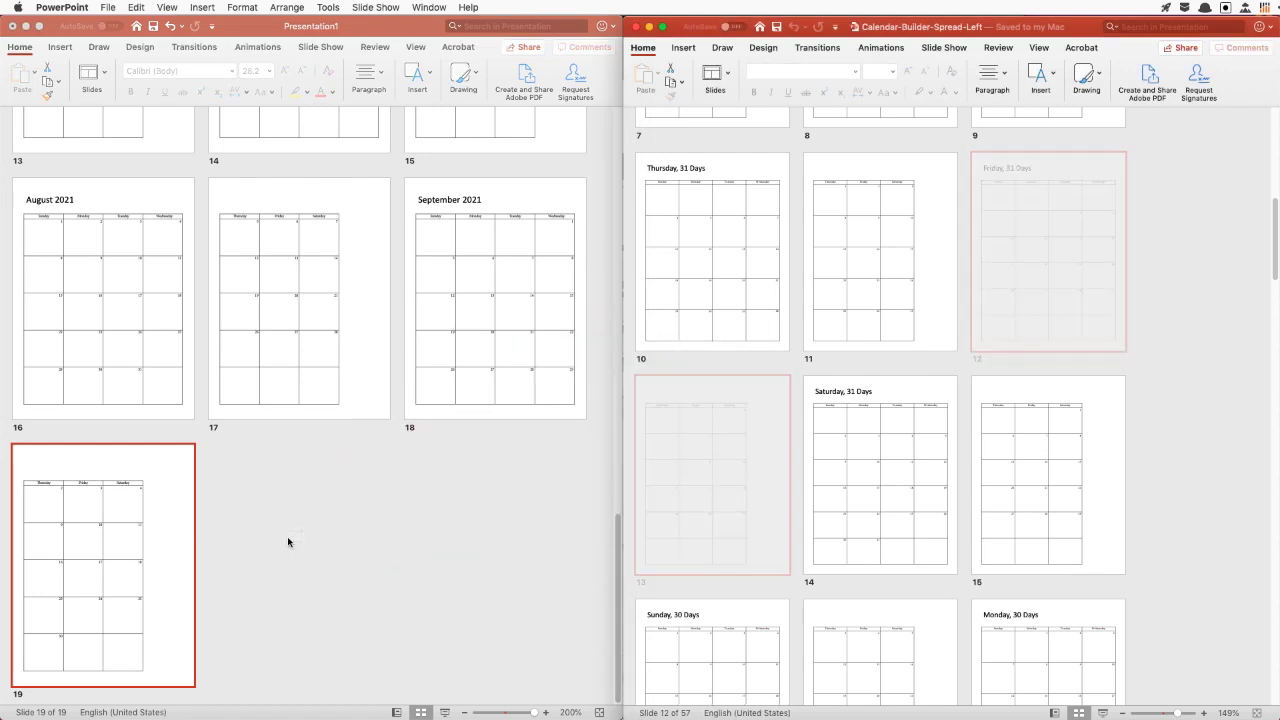
Replace slide 20's Friday, 31 Days title with 'October 2021'
double_click(311, 480)
triple_click(376, 216)
type("October 2021")
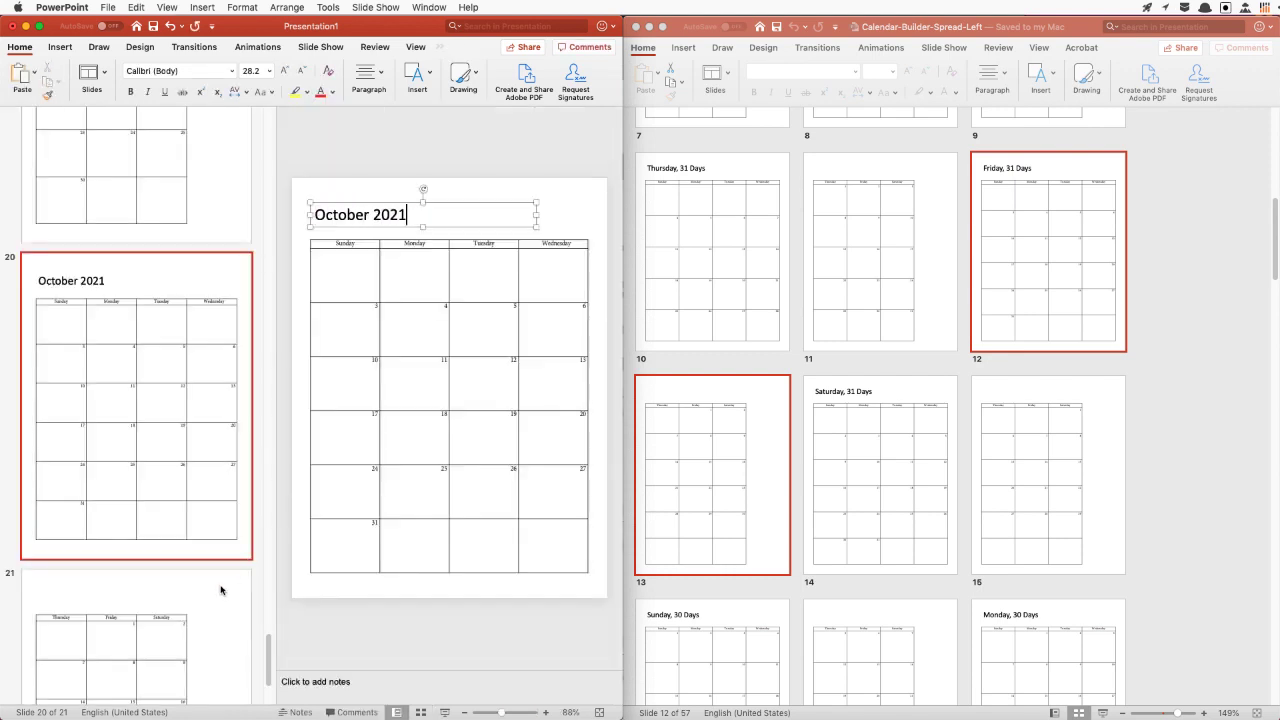
left_click(388, 545)
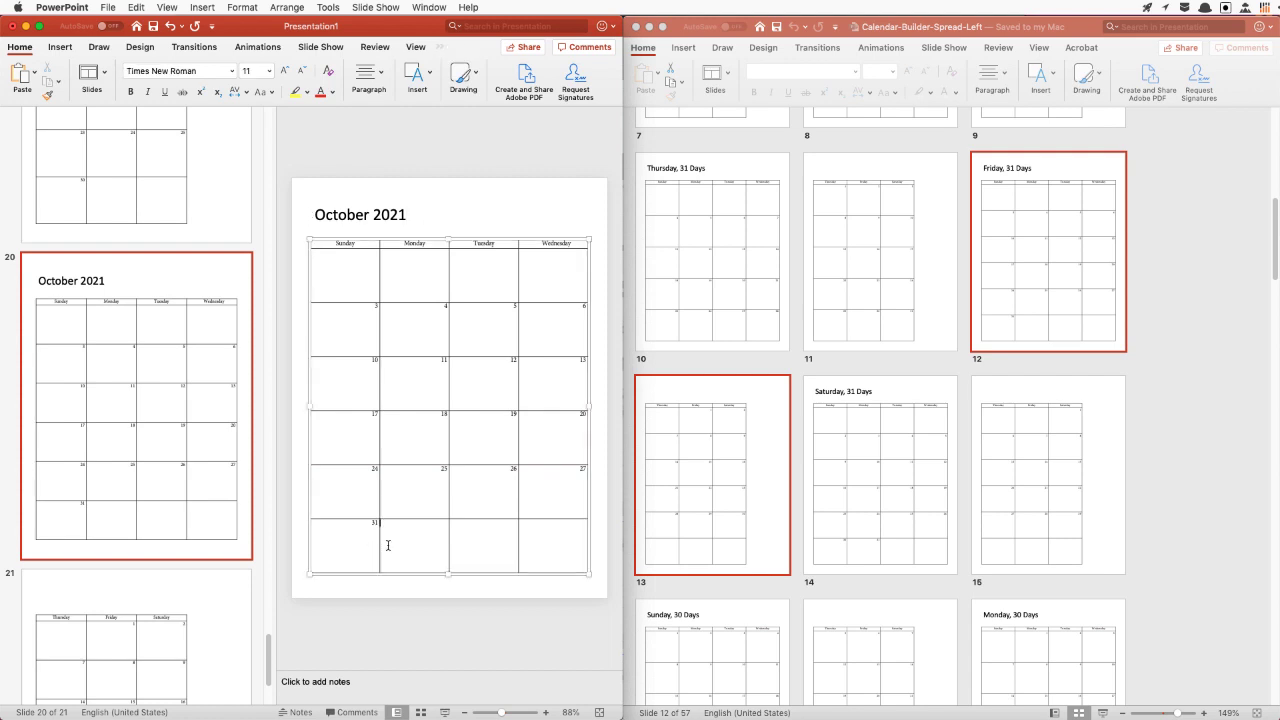
scroll(246, 554, "down", 5)
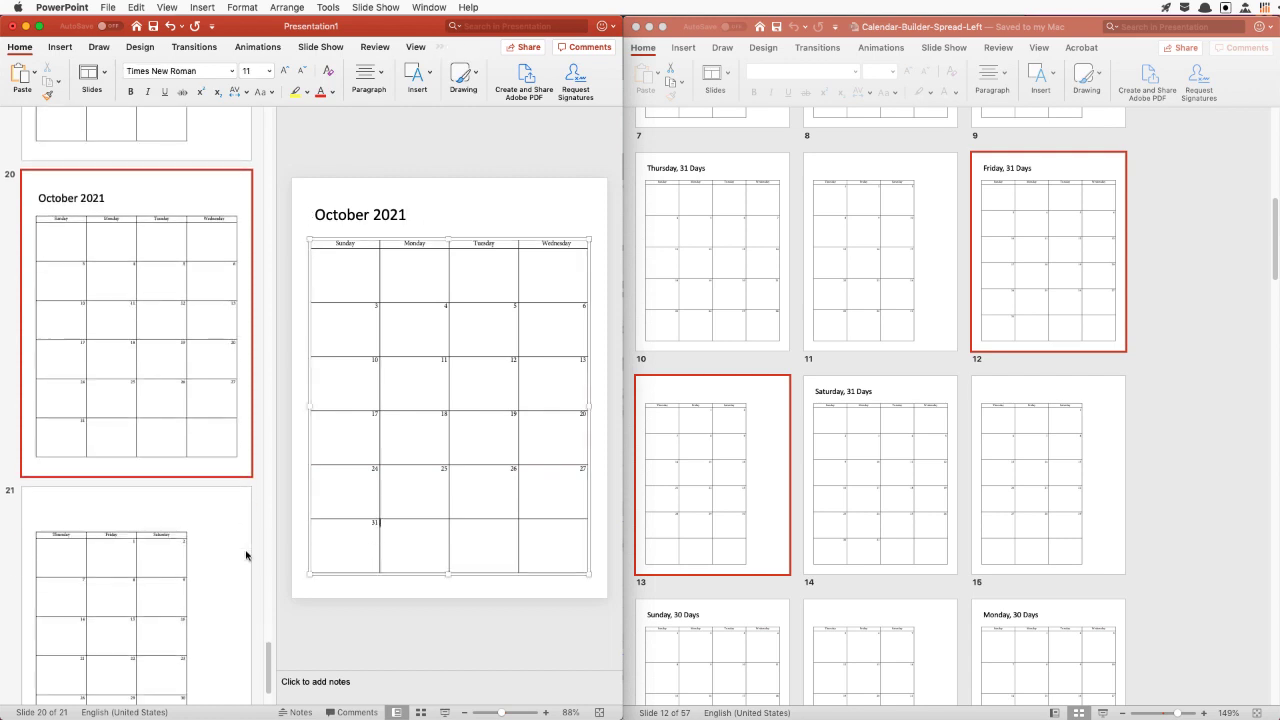
left_click(421, 712)
scroll(766, 449, "down", 5)
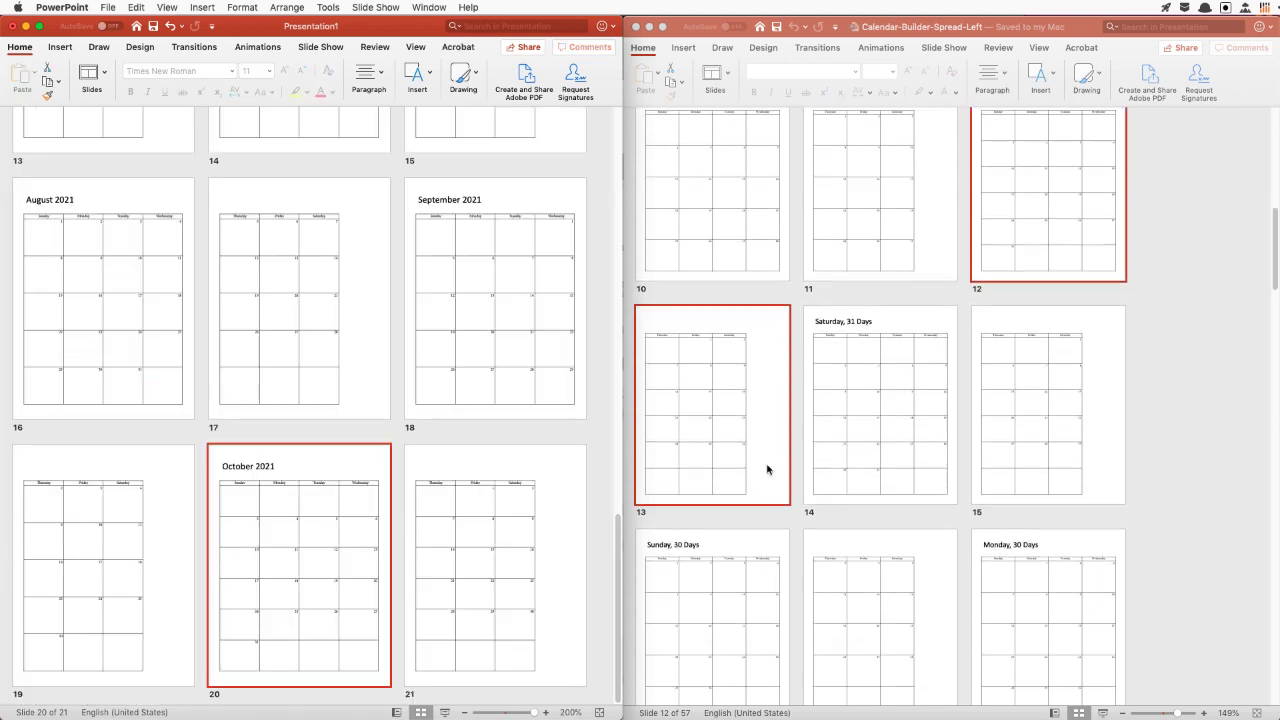
Copy the Monday, 30 Days reference slide and its continuation into the presentation, then type 'r 2021'
double_click(1023, 368)
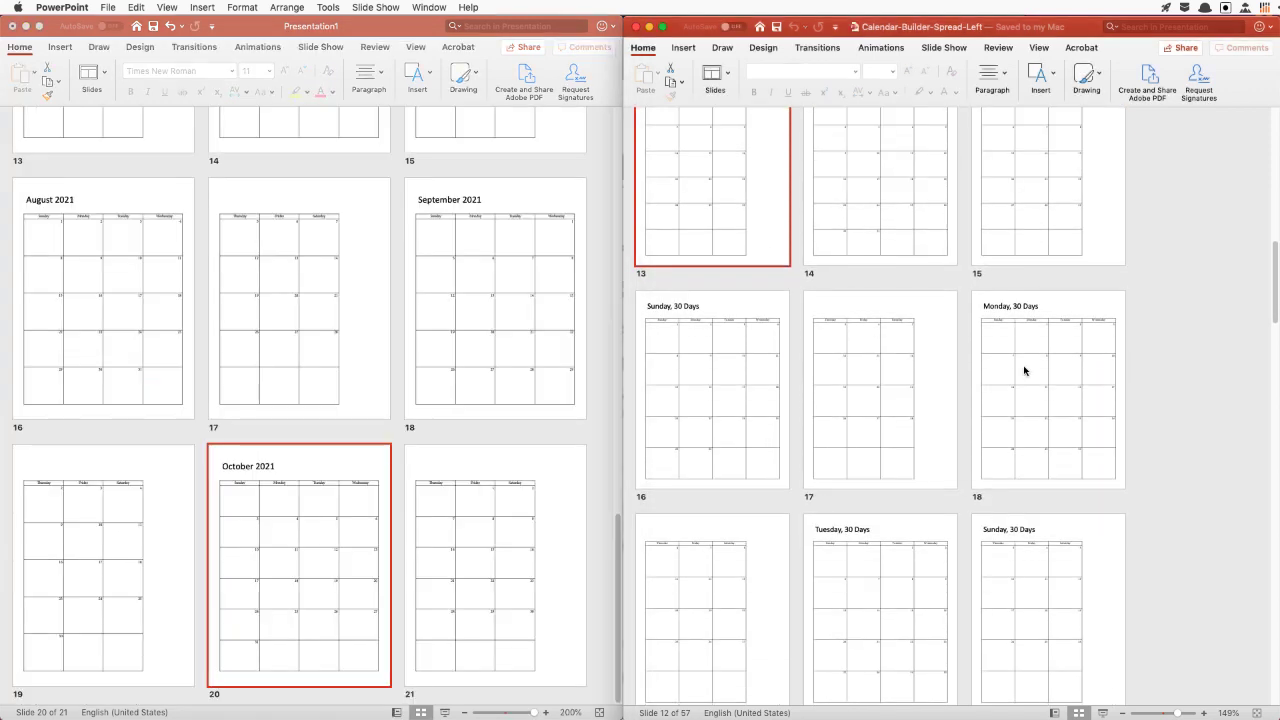
left_click(689, 551, "shift")
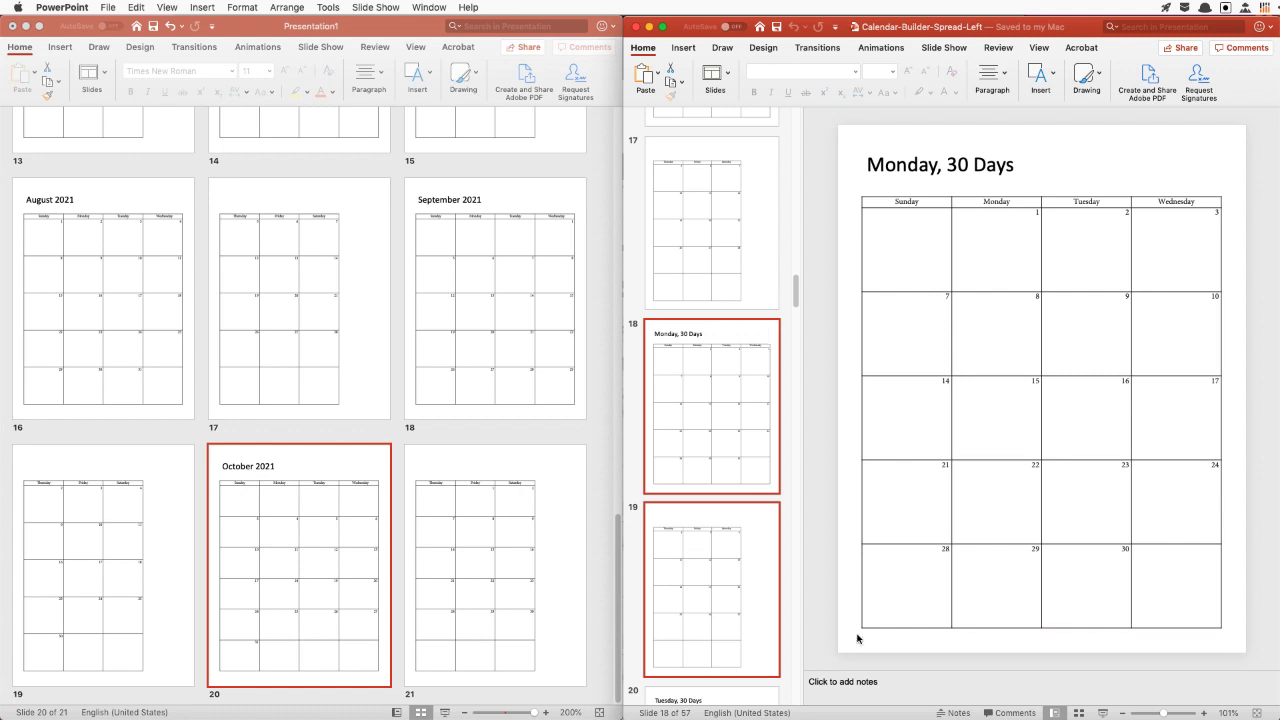
left_click(1079, 712)
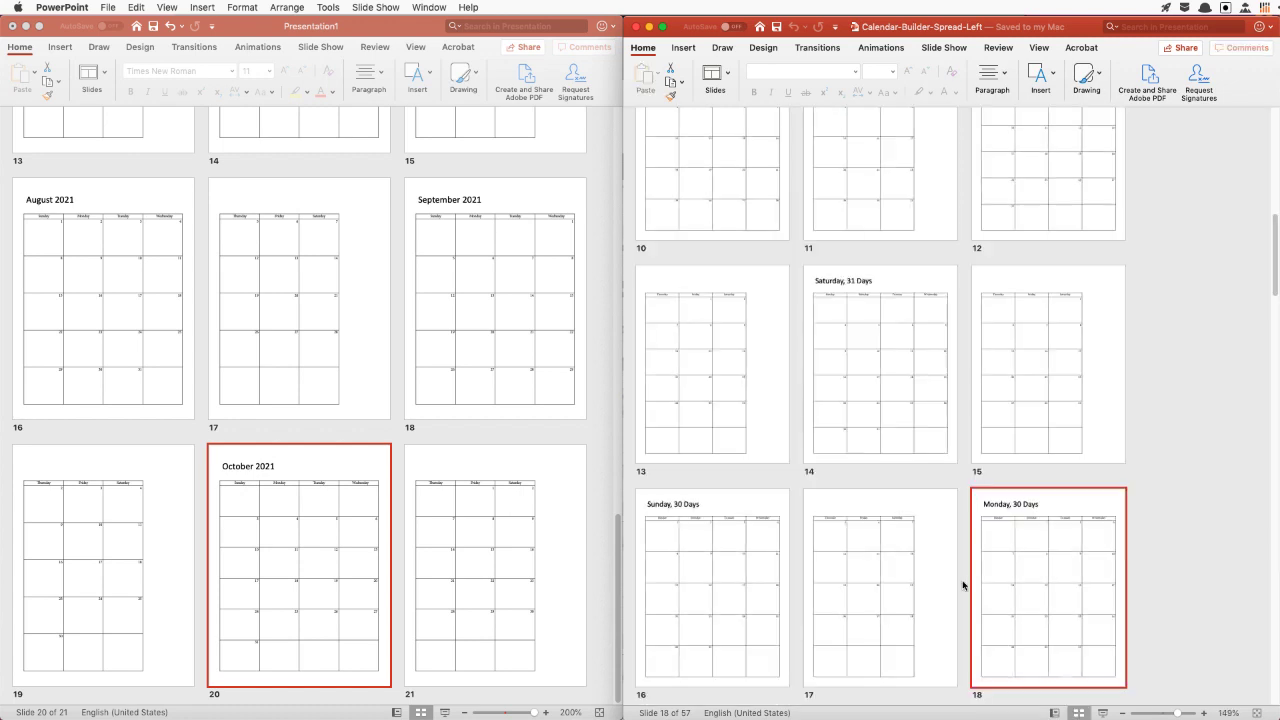
scroll(1018, 454, "down", 5)
left_click_drag(757, 464, 601, 523)
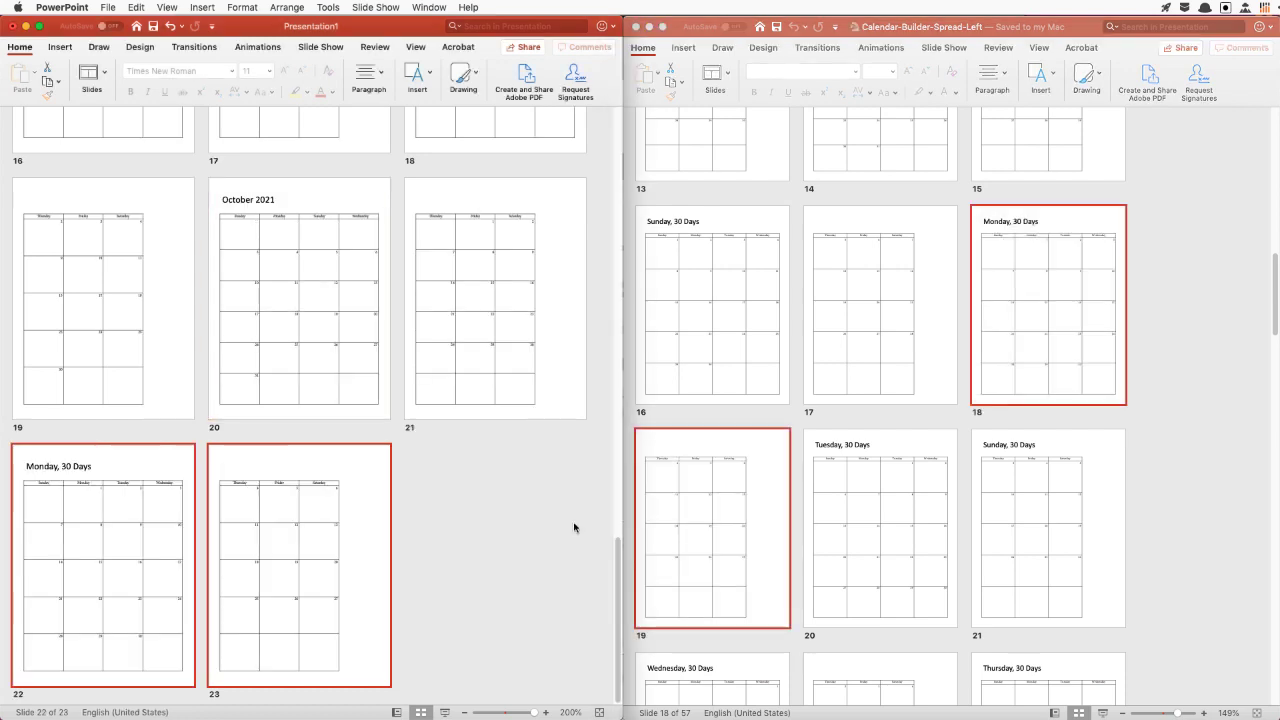
type("r 2021")
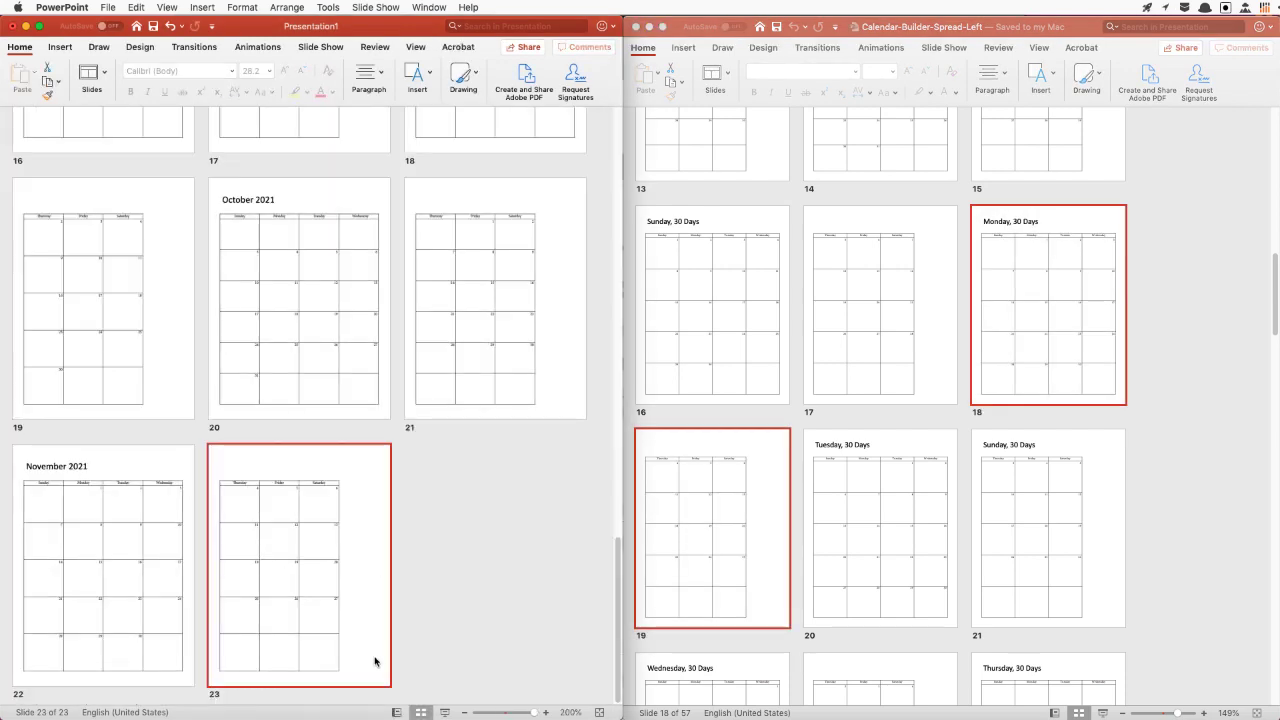
Review slide 23 and the November 2021 slide full size, then return to the slide overview
left_click(397, 712)
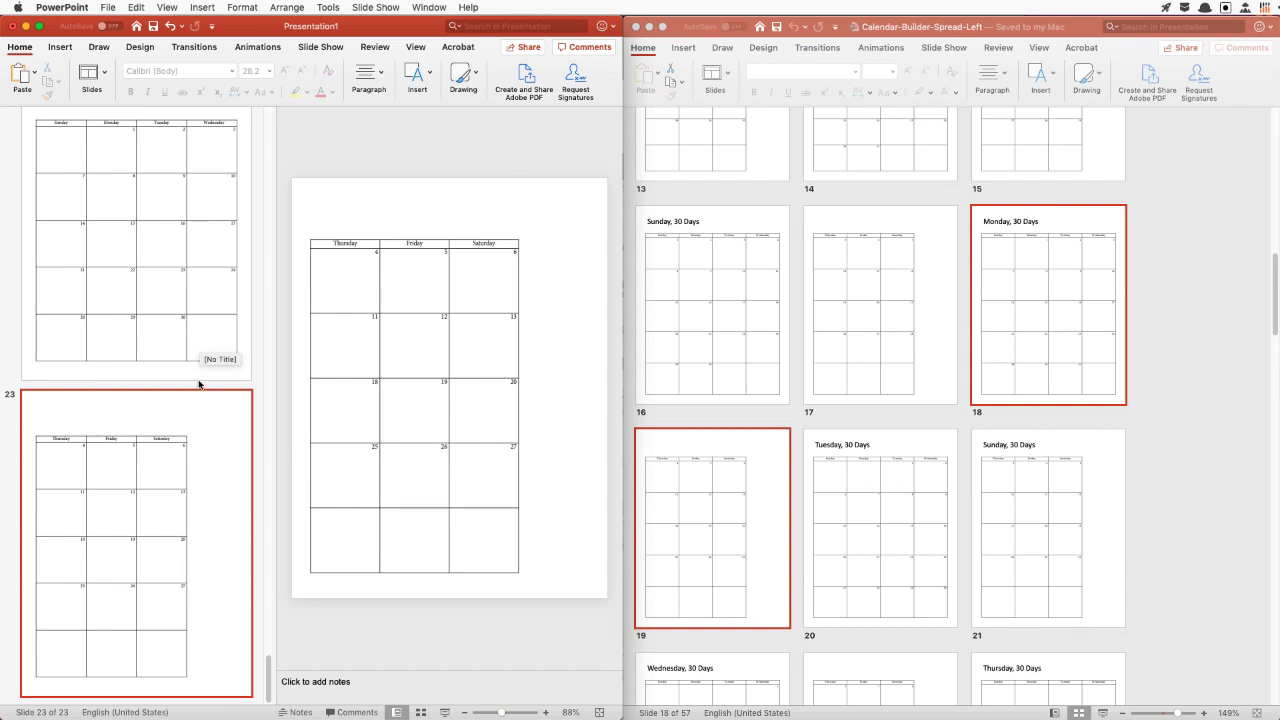
left_click(194, 330)
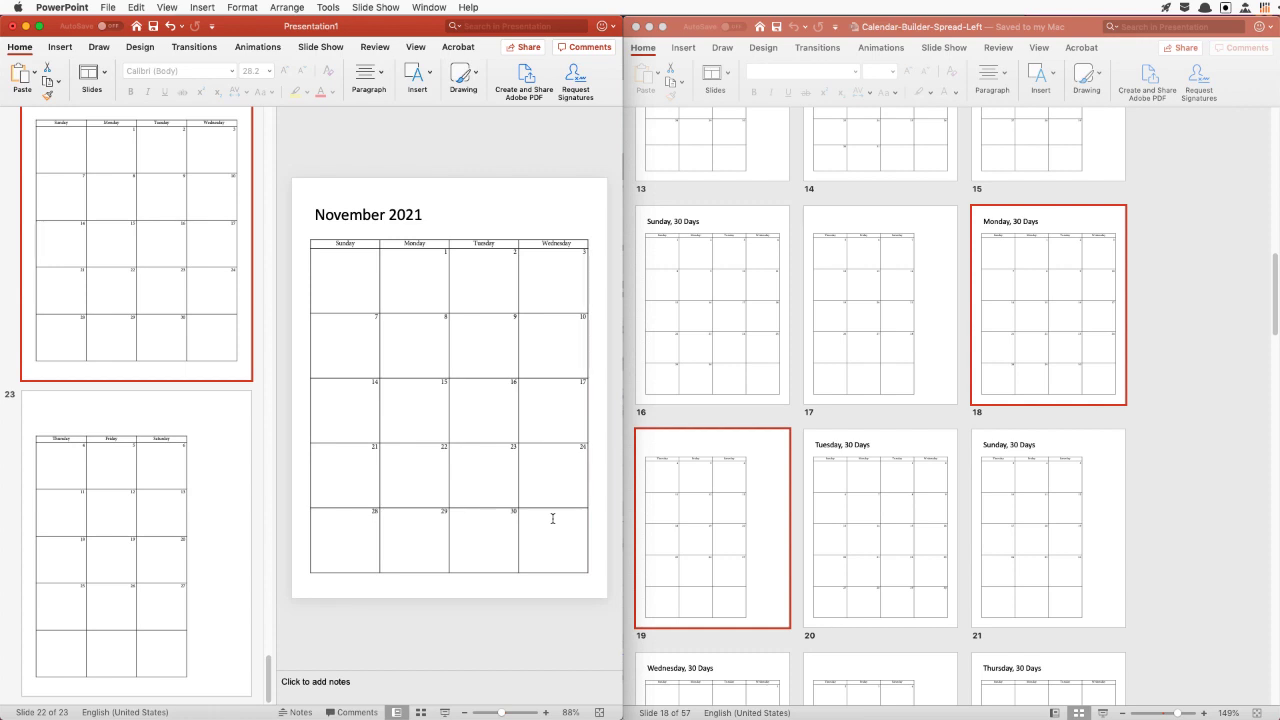
left_click(228, 525)
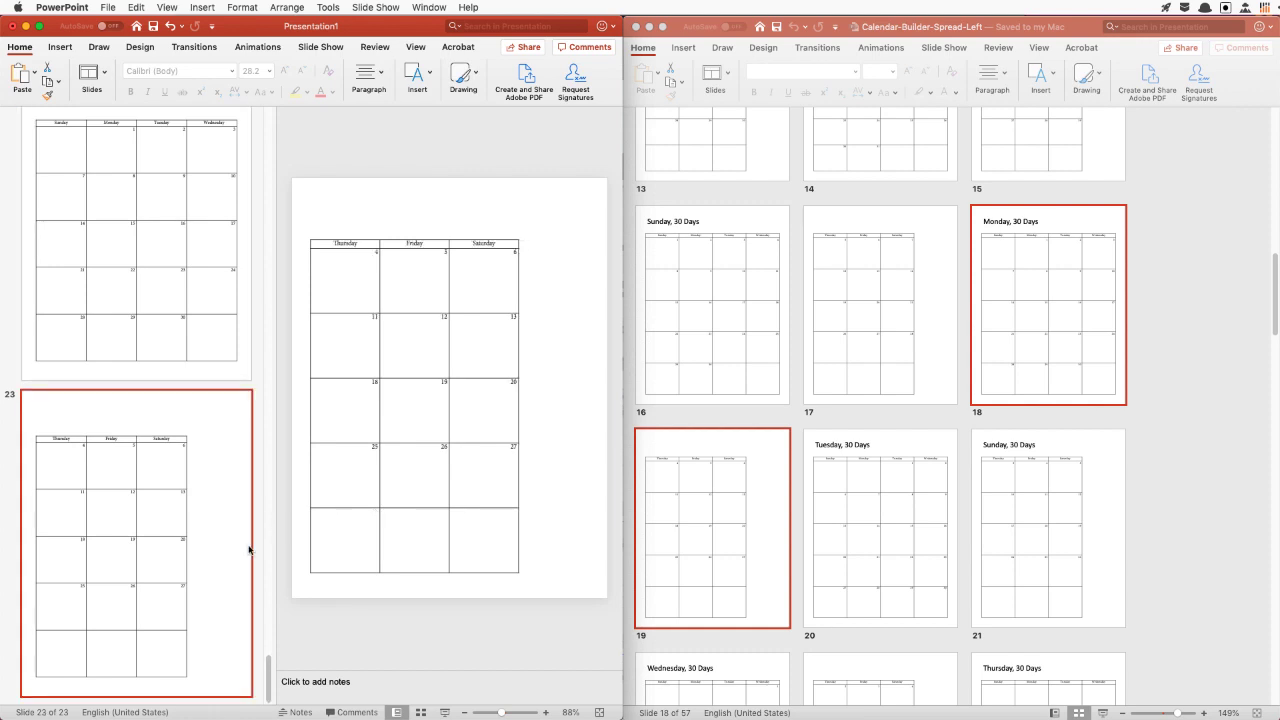
left_click(421, 712)
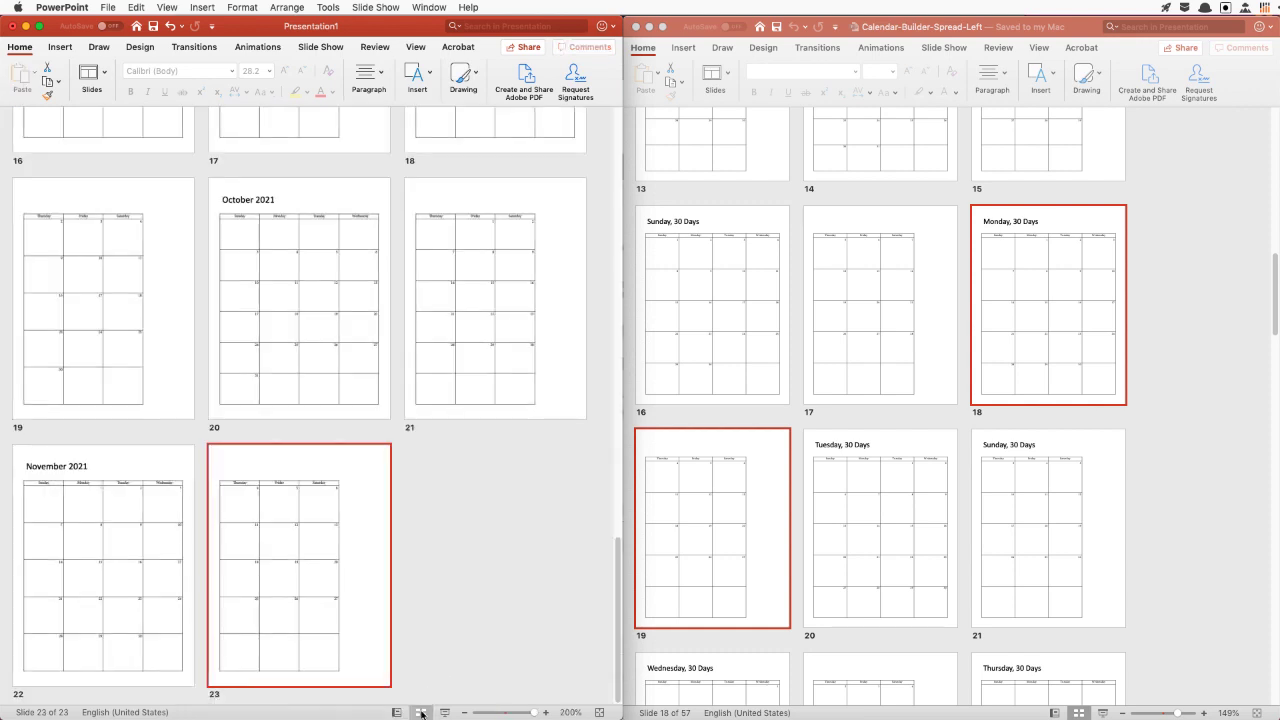
Copy the Wednesday, 31 Days template slide and its Thursday–Saturday slide to the presentation's end
scroll(1136, 253, "up", 5)
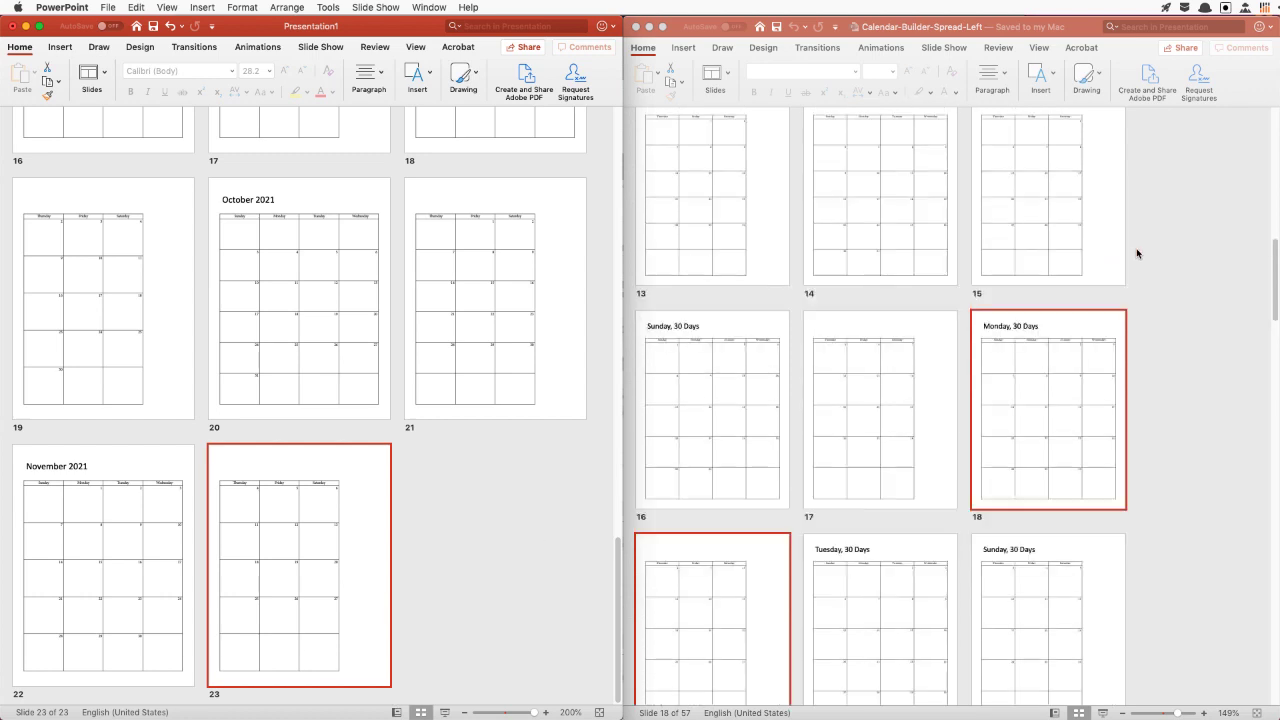
scroll(1136, 253, "up", 10)
left_click(899, 418)
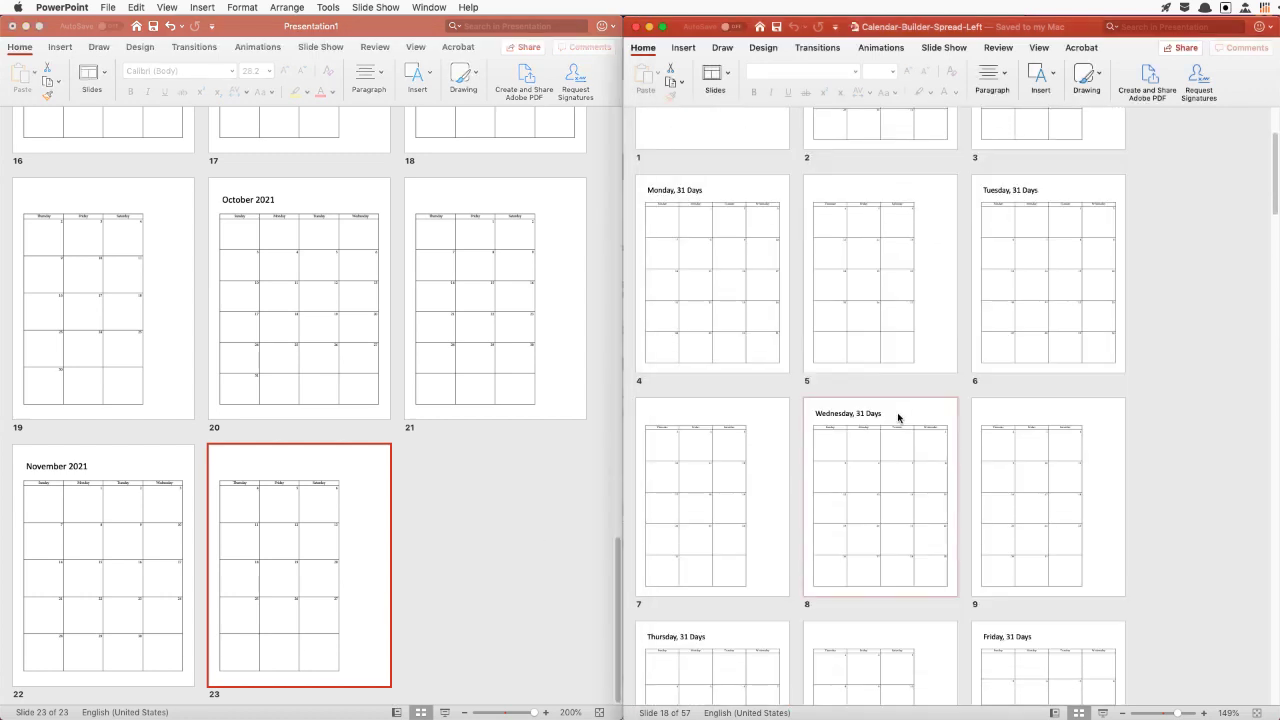
left_click(1036, 424, "shift")
left_click_drag(927, 422, 443, 534)
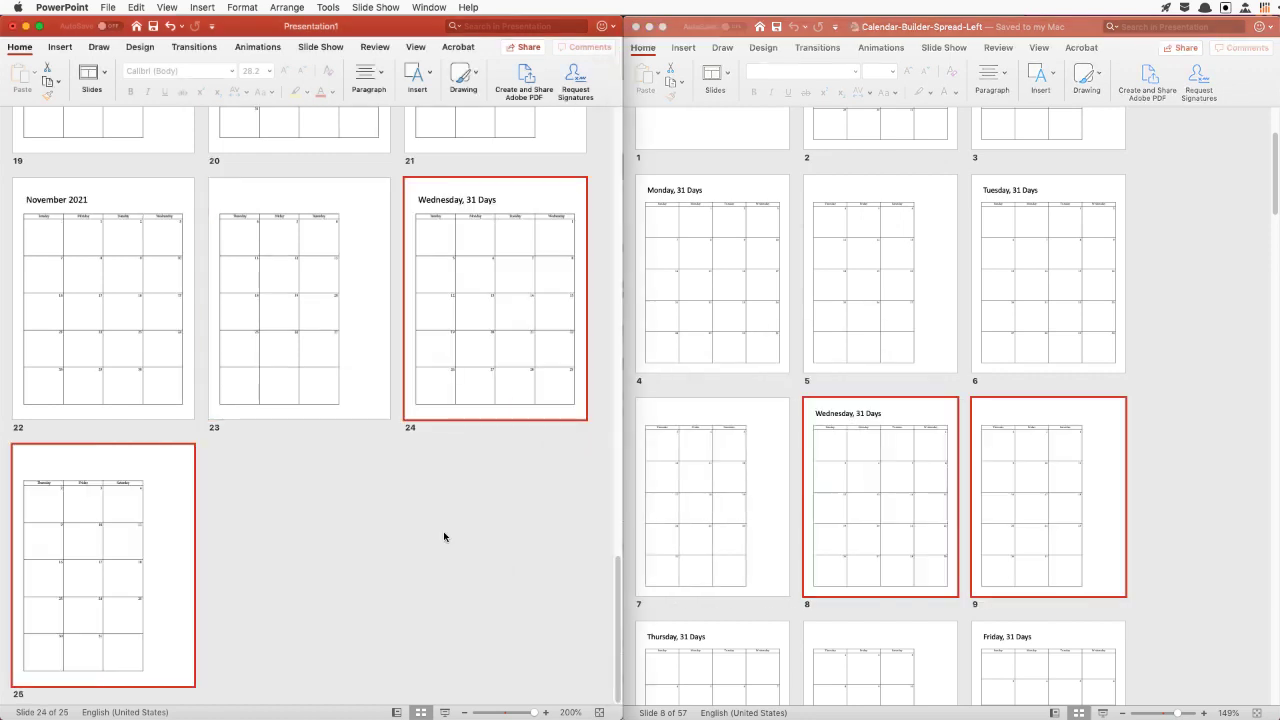
Replace slide 24's title 'Wednesday, 31 Days' with 'December 2021'
double_click(481, 199)
left_click(465, 214)
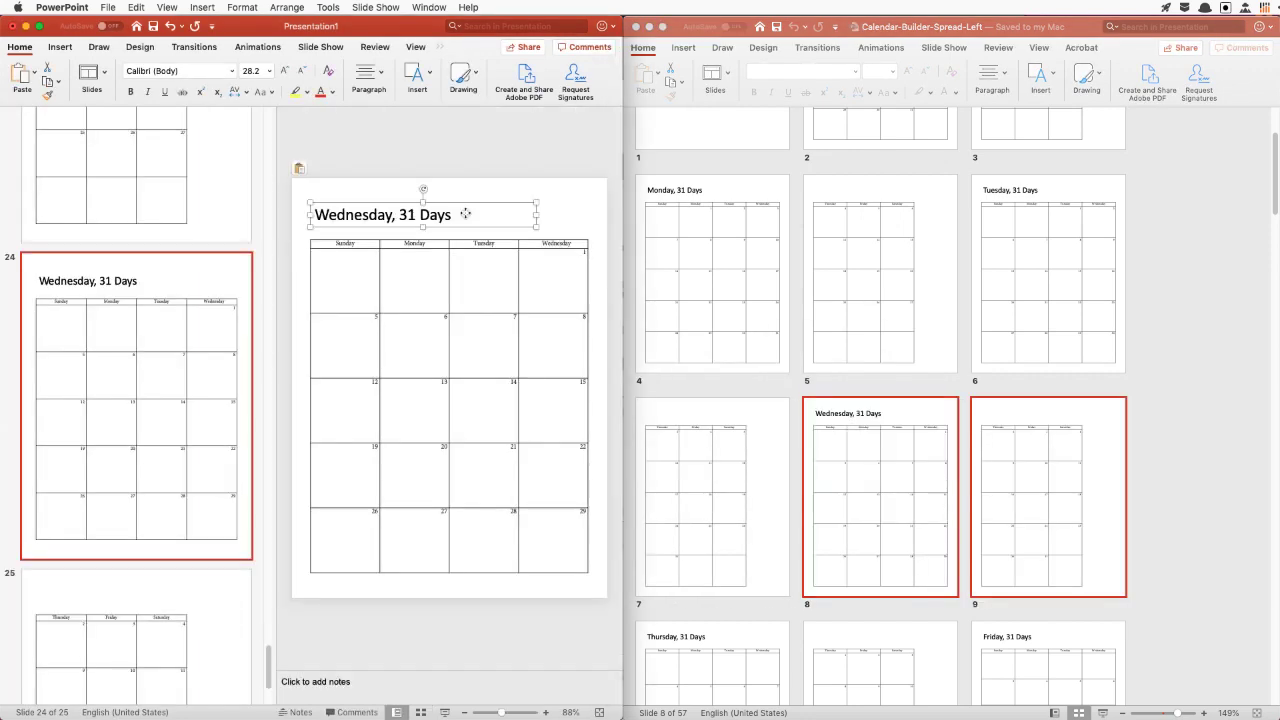
triple_click(465, 214)
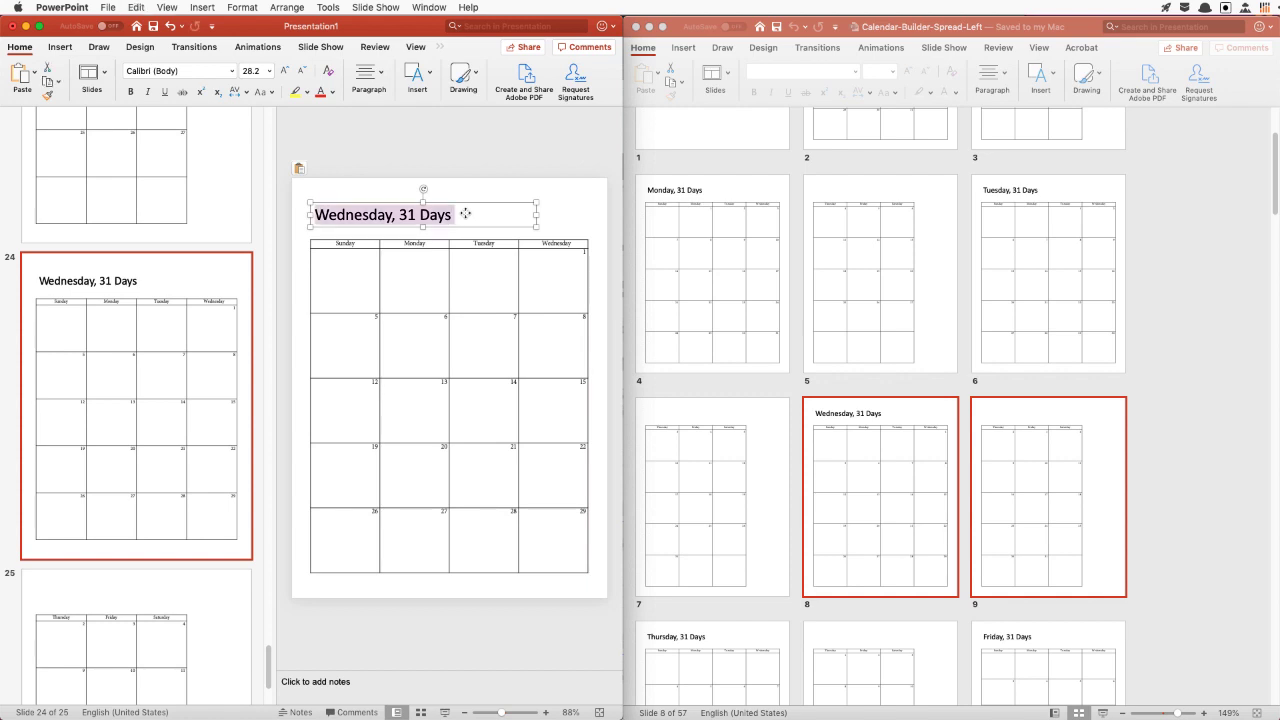
type("Decemb")
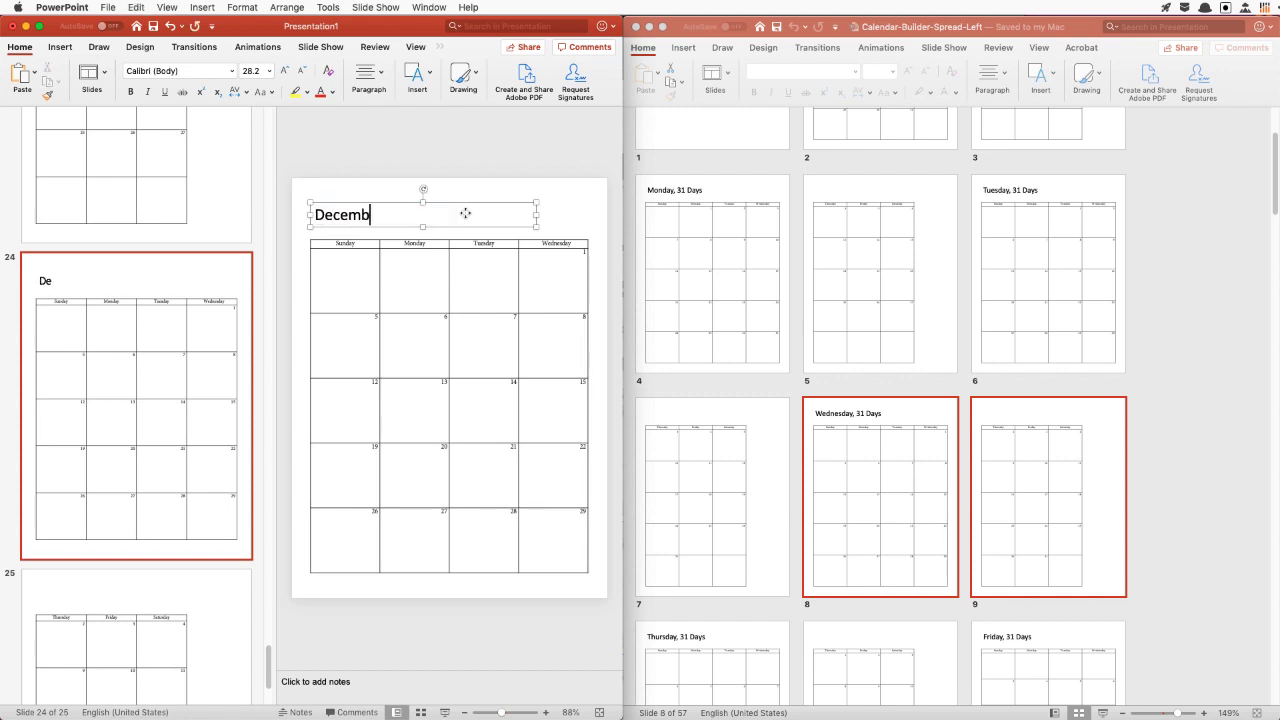
type("er 2021")
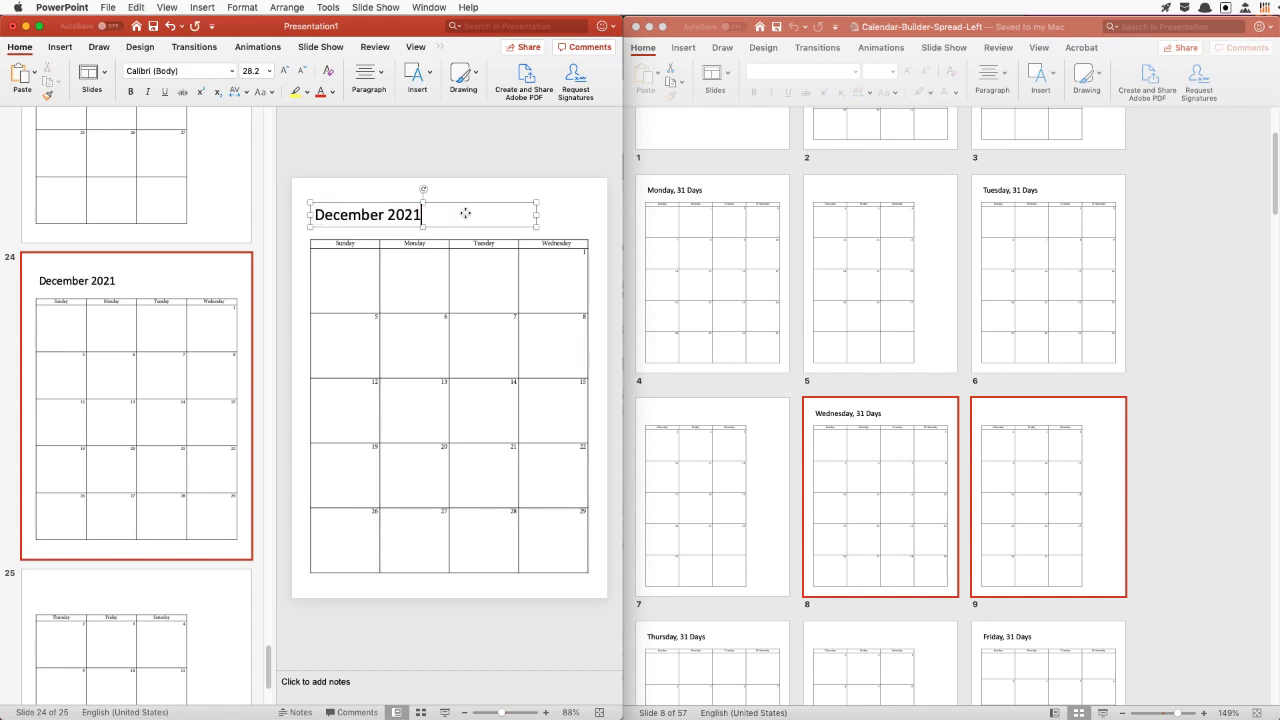
left_click(552, 160)
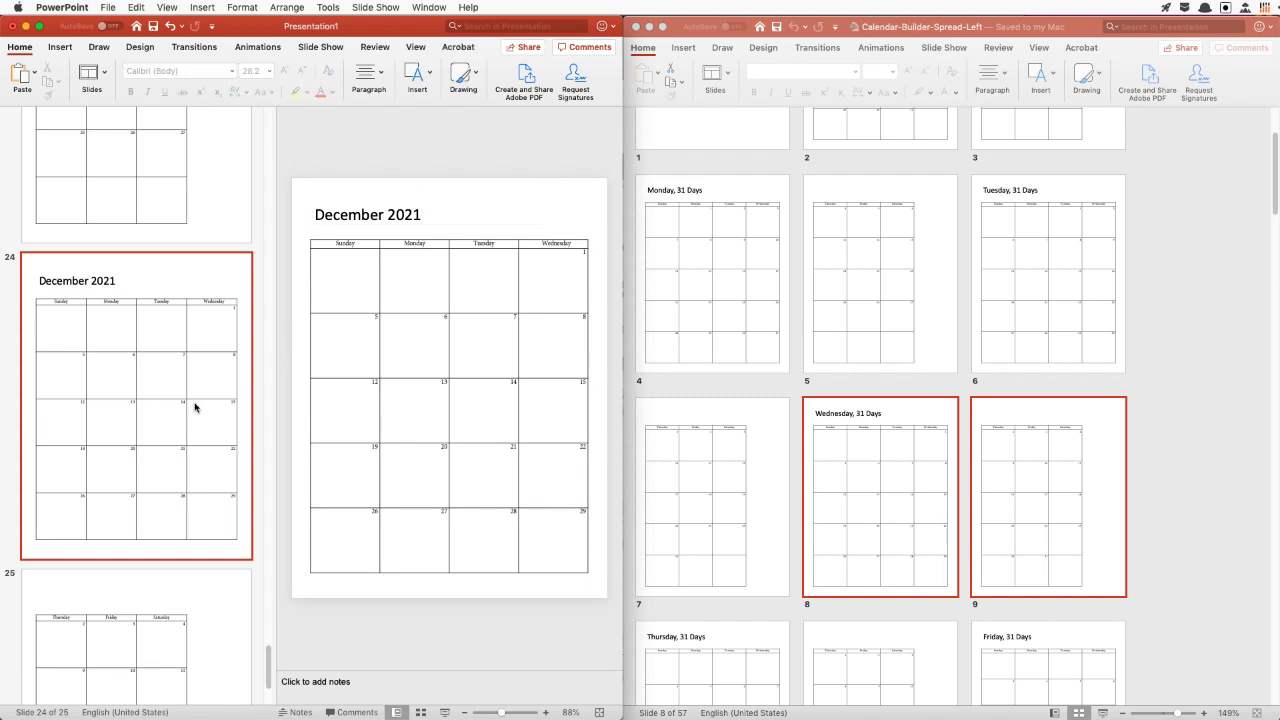
Scroll back up through the slides, passing slide 15, to reach the January 2021 slide
scroll(195, 407, "up", 10)
left_click_drag(268, 612, 270, 453)
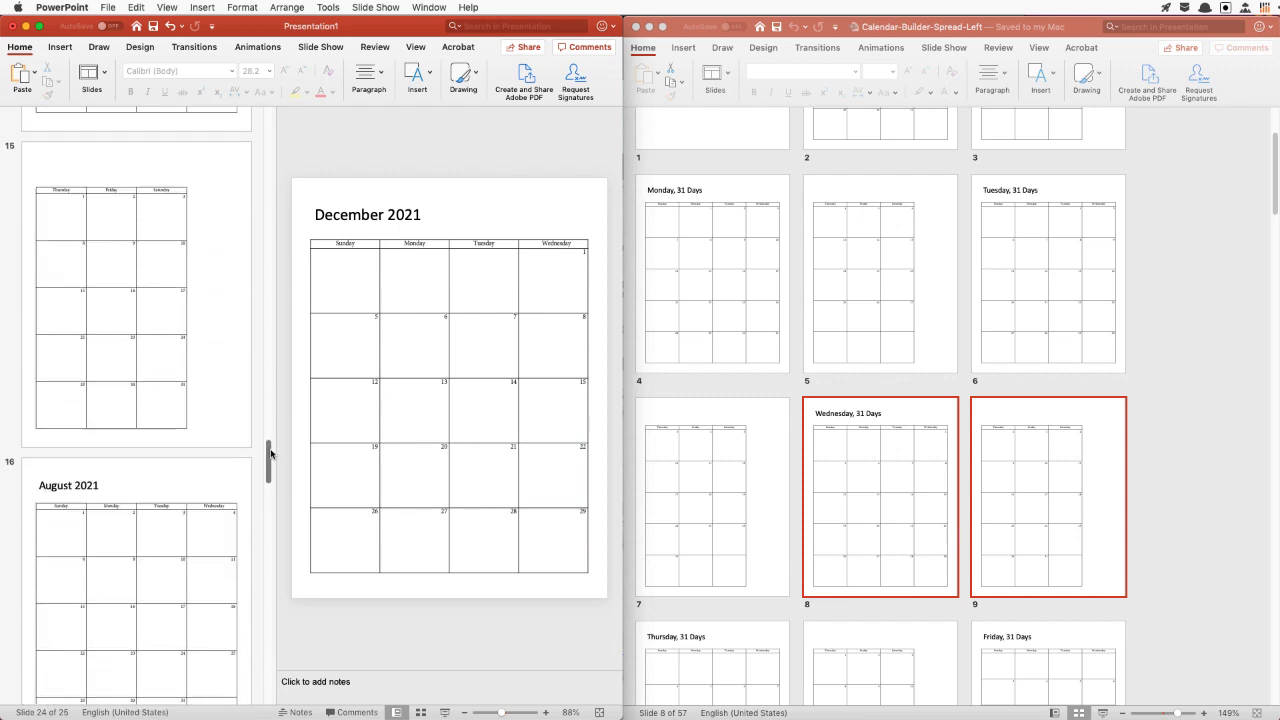
left_click(209, 202)
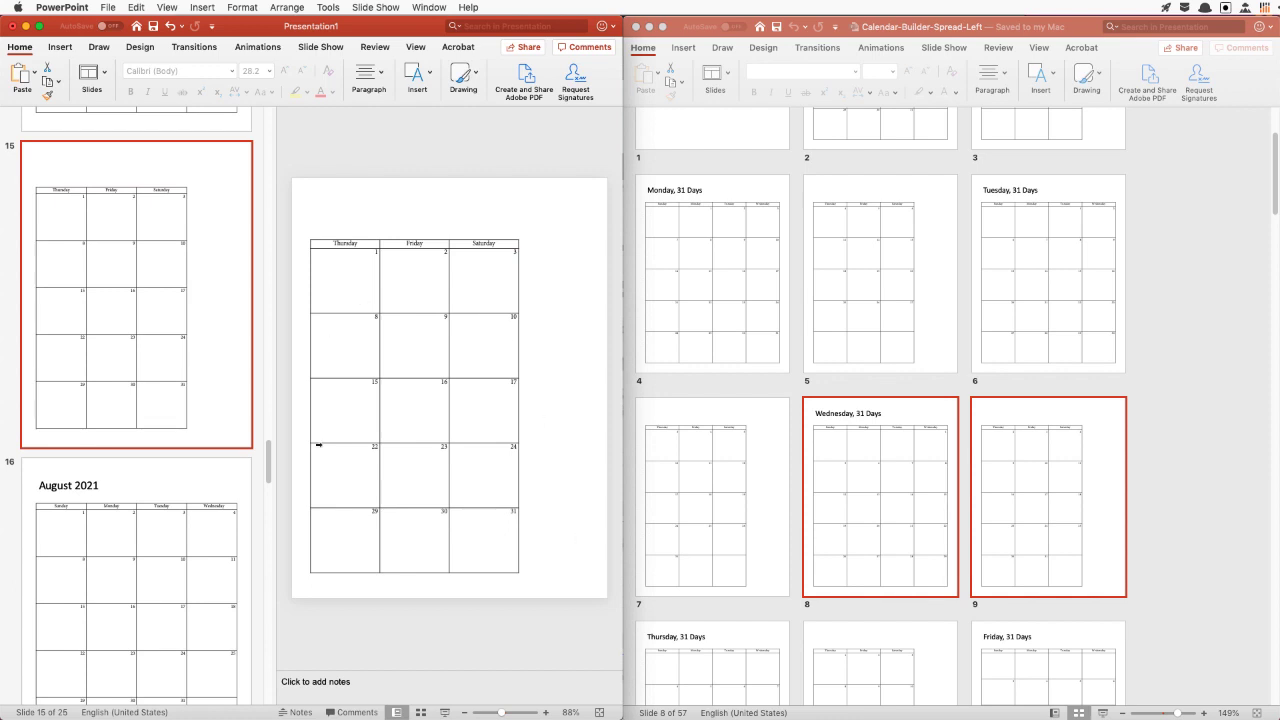
left_click_drag(271, 471, 272, 165)
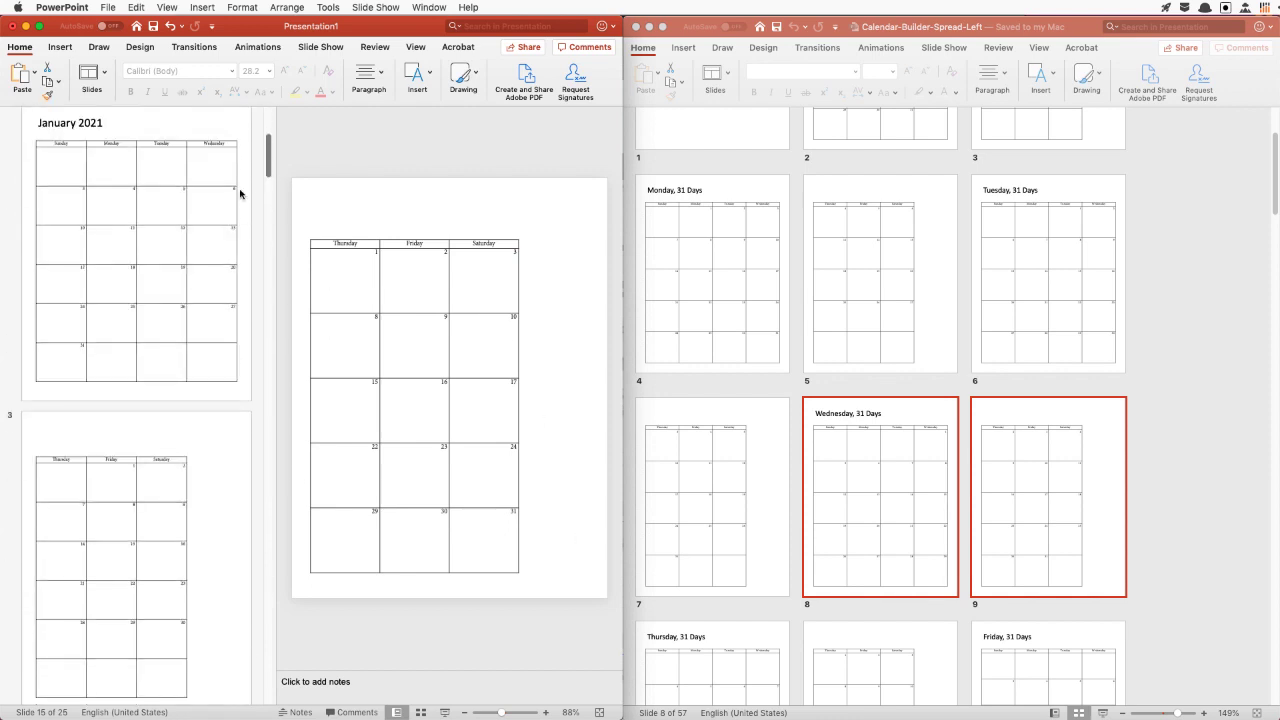
left_click(240, 194)
Place the browser showing the 2021 calendar beside the presentation and scroll to show all months
mouse_move(571, 697)
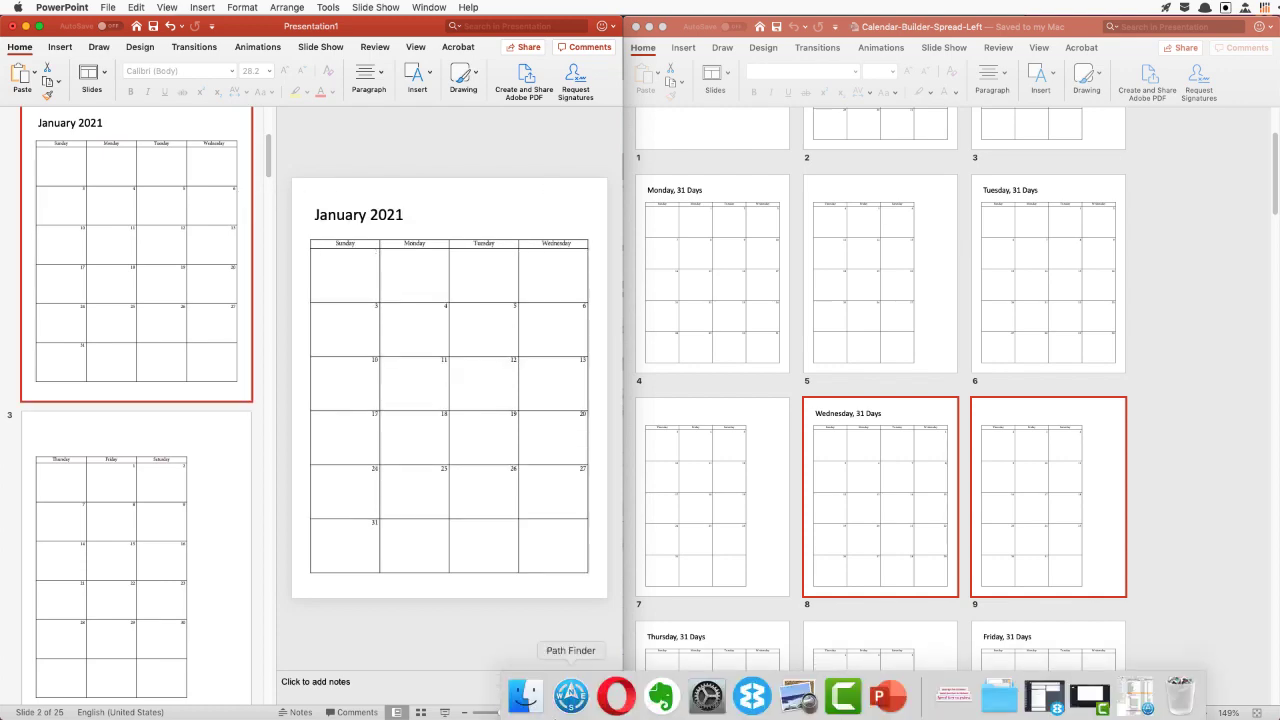
left_click(627, 705)
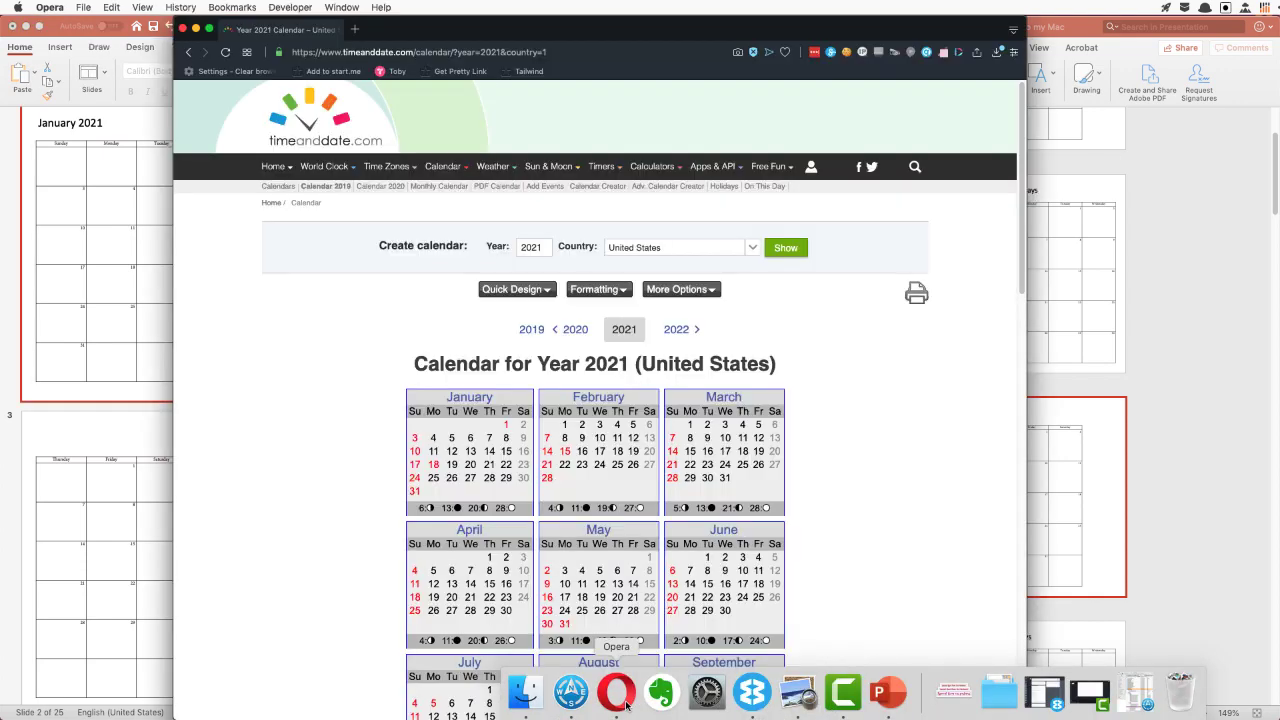
left_click_drag(633, 26, 1090, 6)
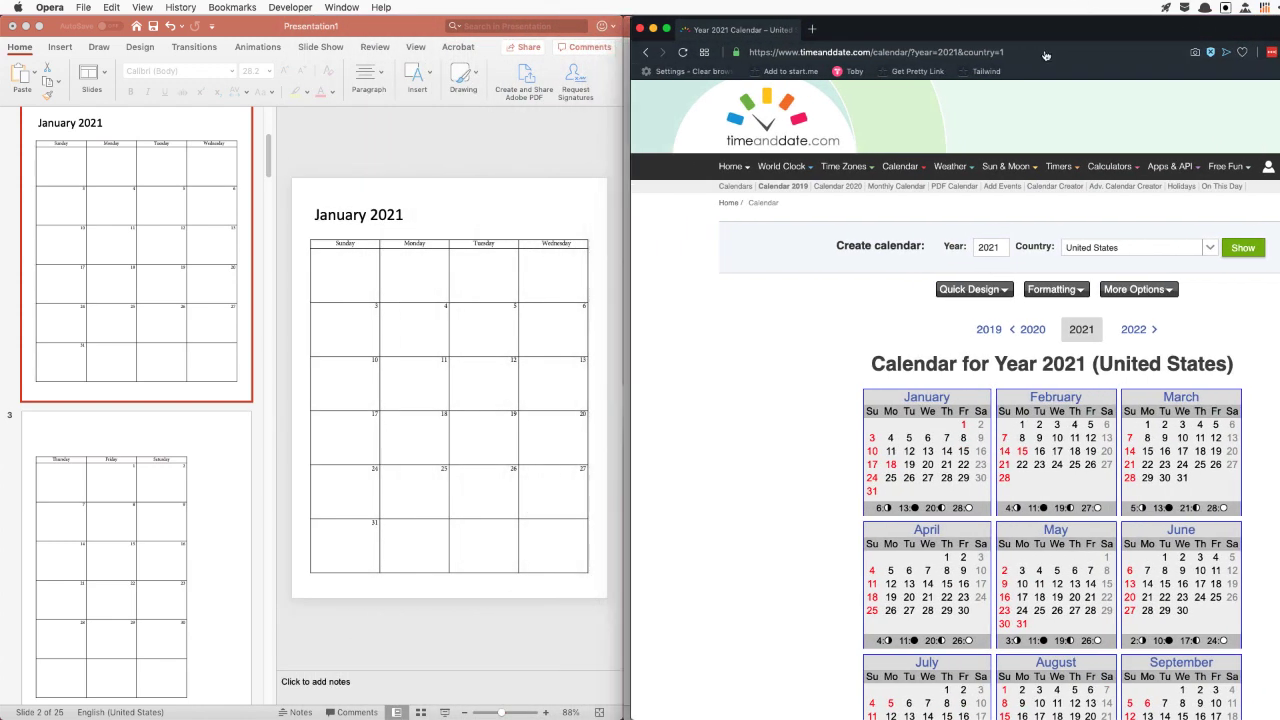
scroll(837, 357, "down", 5)
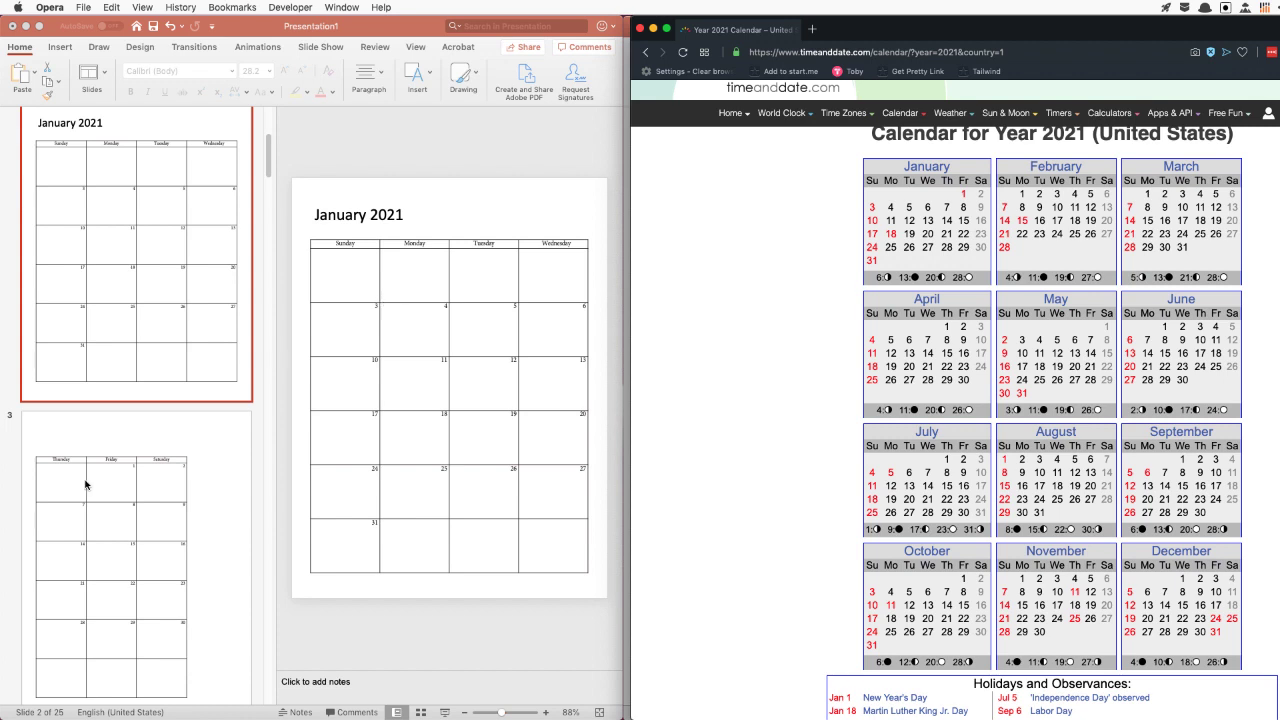
Show the presentation in Slide Sorter with nothing selected and widen its window to fit more slides
left_click(416, 712)
left_click(420, 712)
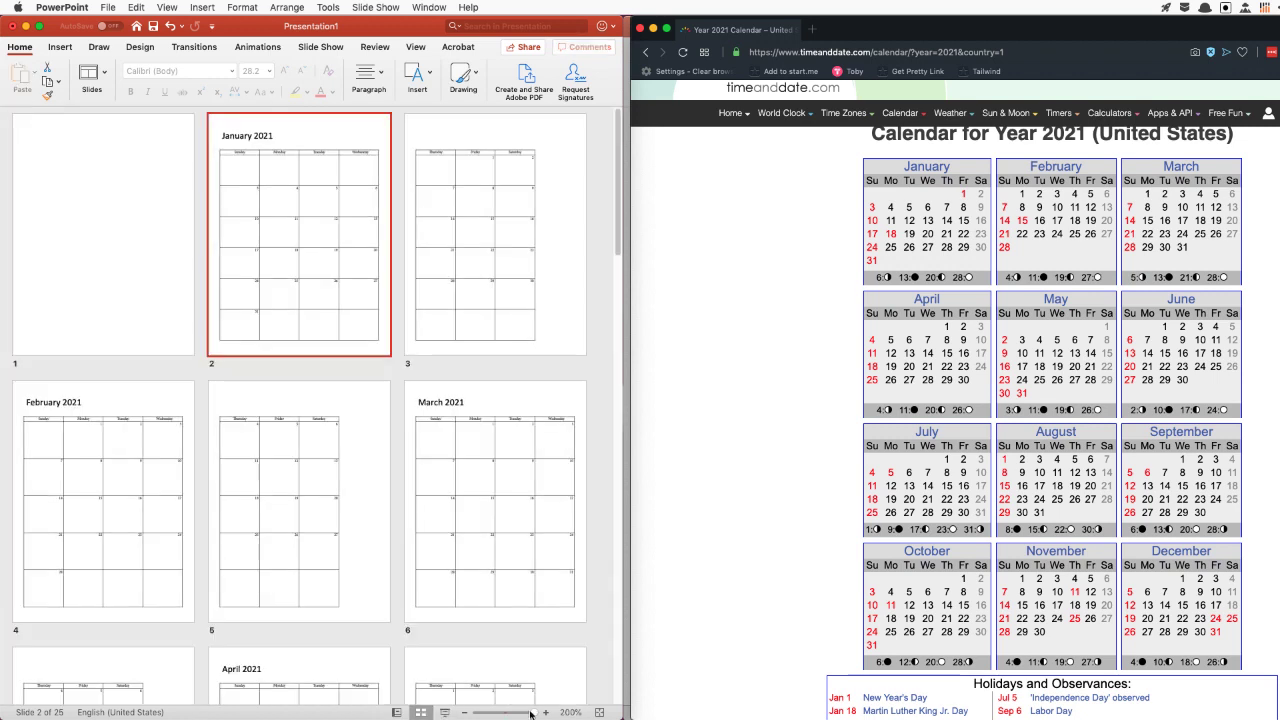
left_click(607, 362)
left_click_drag(619, 363, 847, 366)
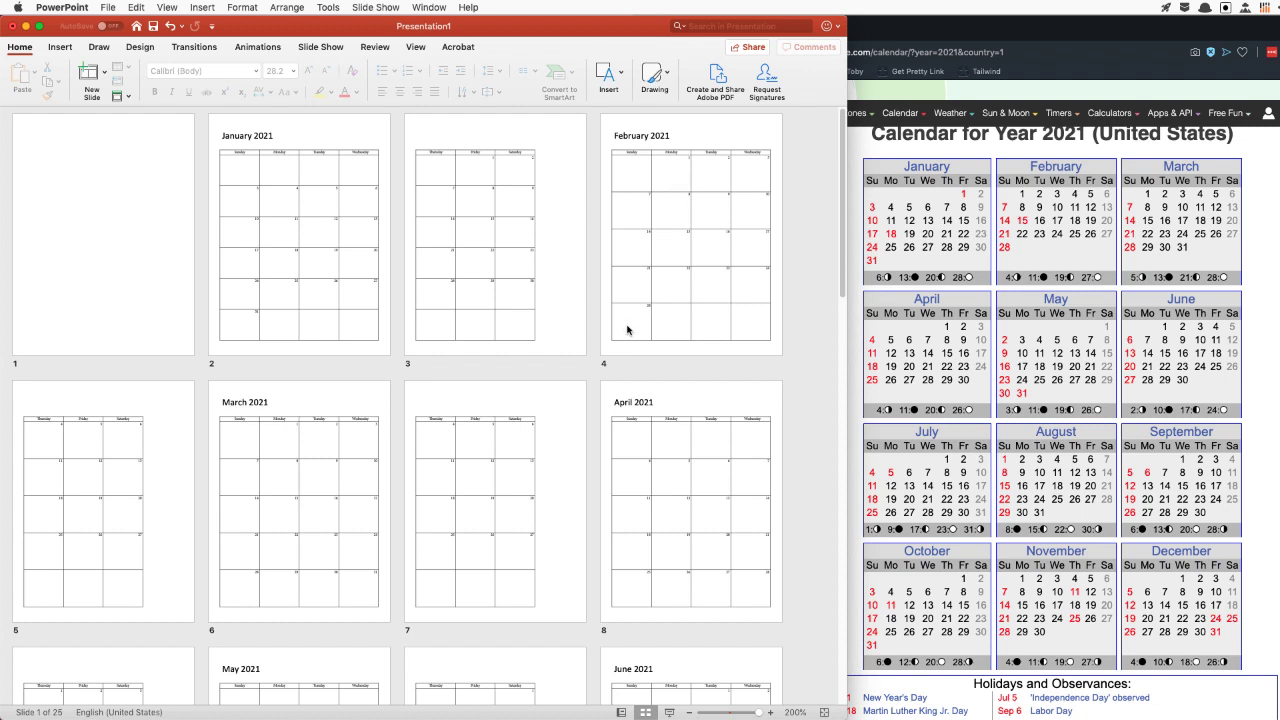
Check the March and April 2021 slides and slide 9's Thursday–Saturday date table against the reference
left_click(329, 462)
double_click(329, 462)
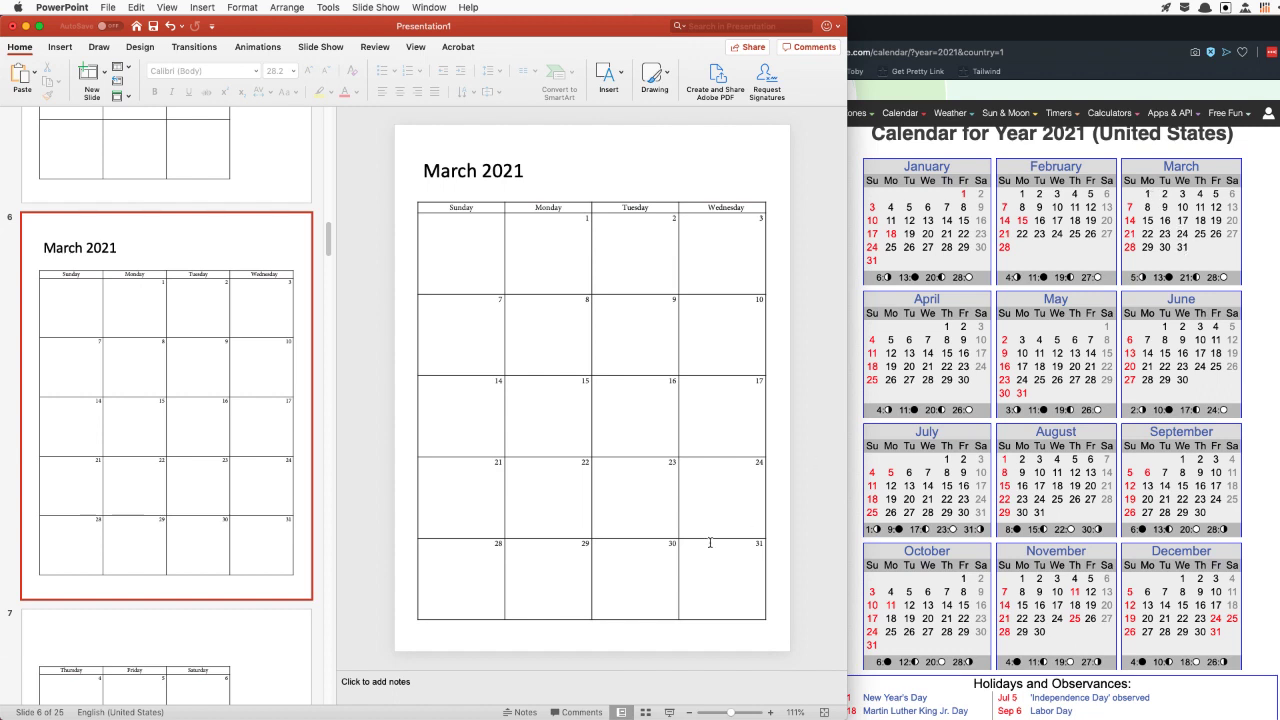
scroll(194, 433, "down", 8)
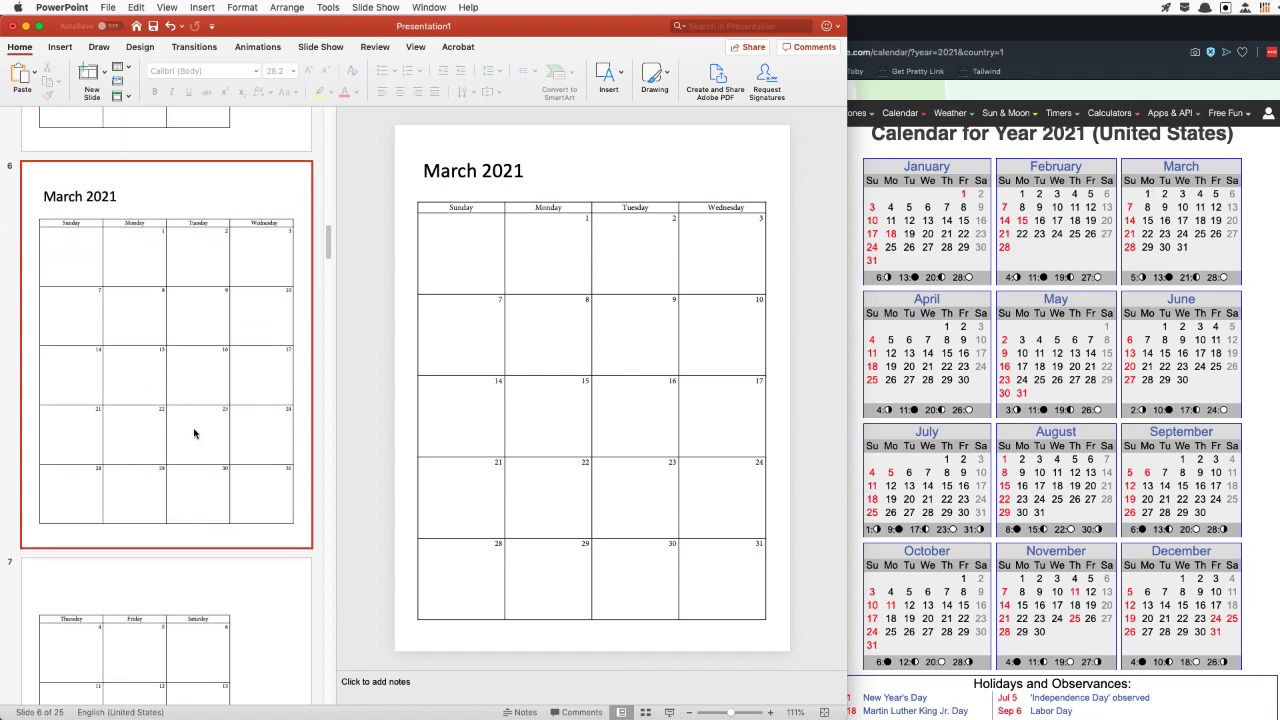
scroll(185, 405, "down", 5)
left_click(182, 378)
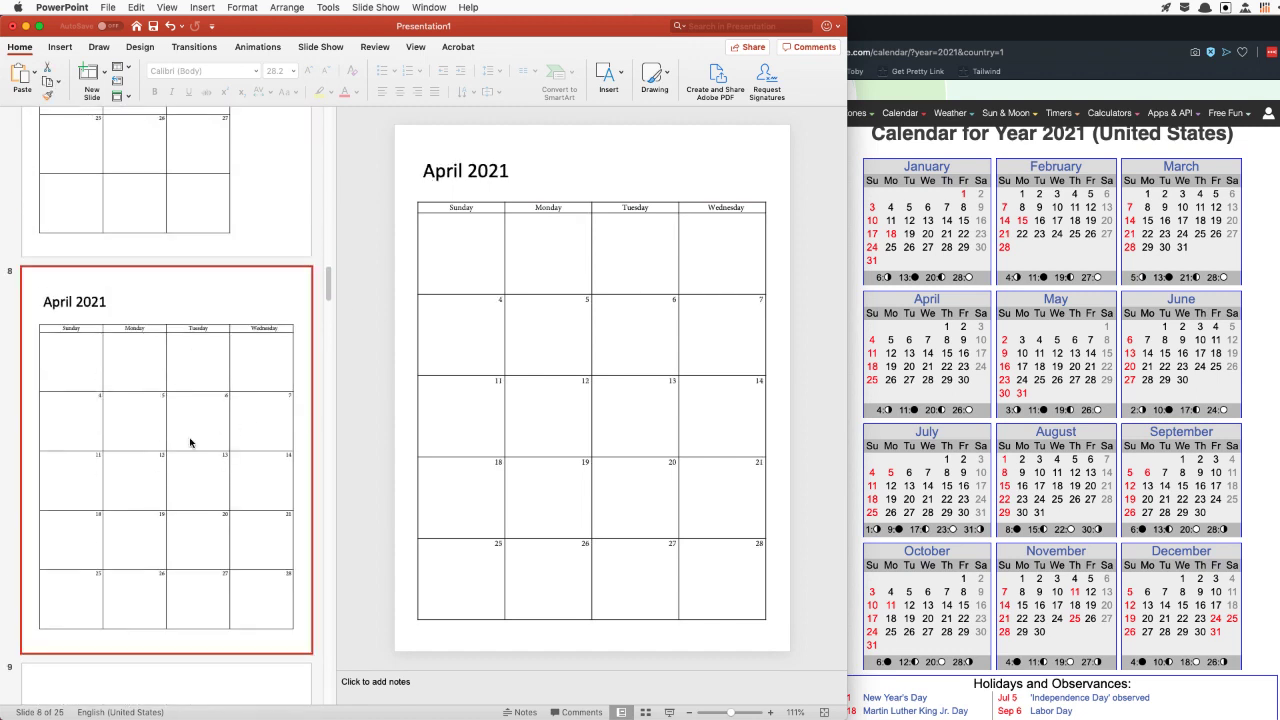
scroll(190, 442, "down", 3)
left_click(128, 630)
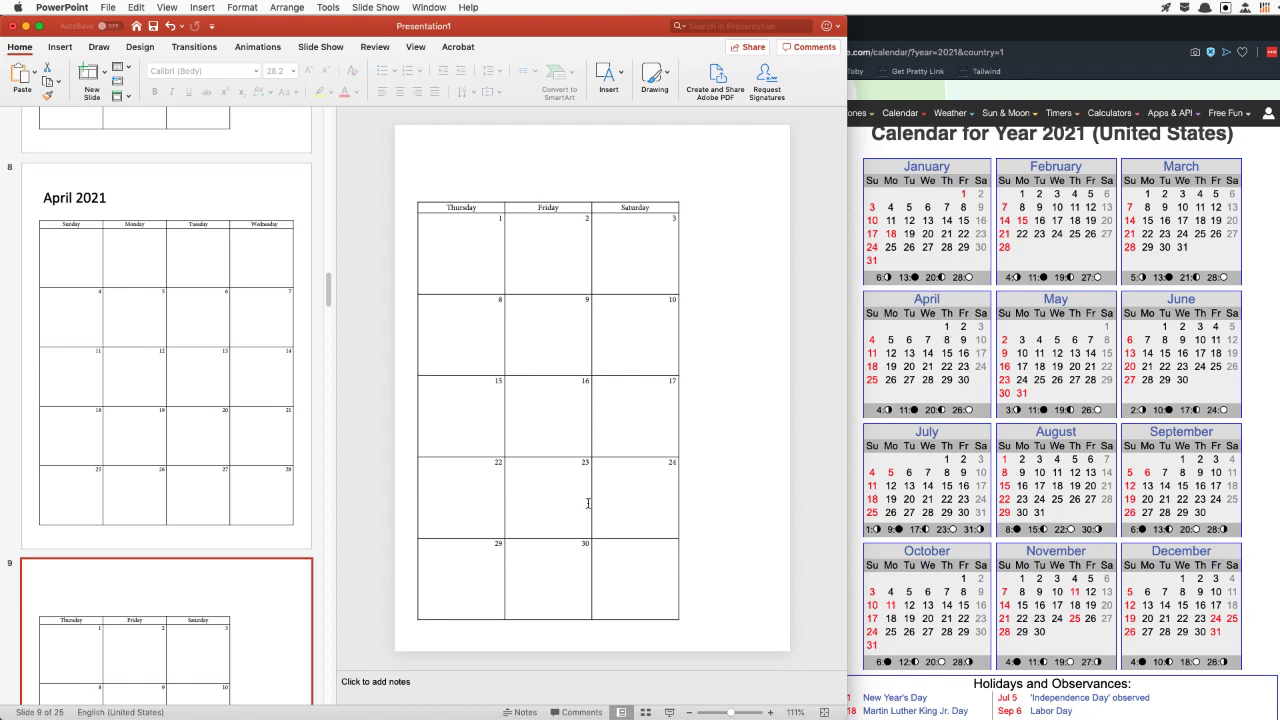
left_click(560, 555)
scroll(226, 403, "down", 8)
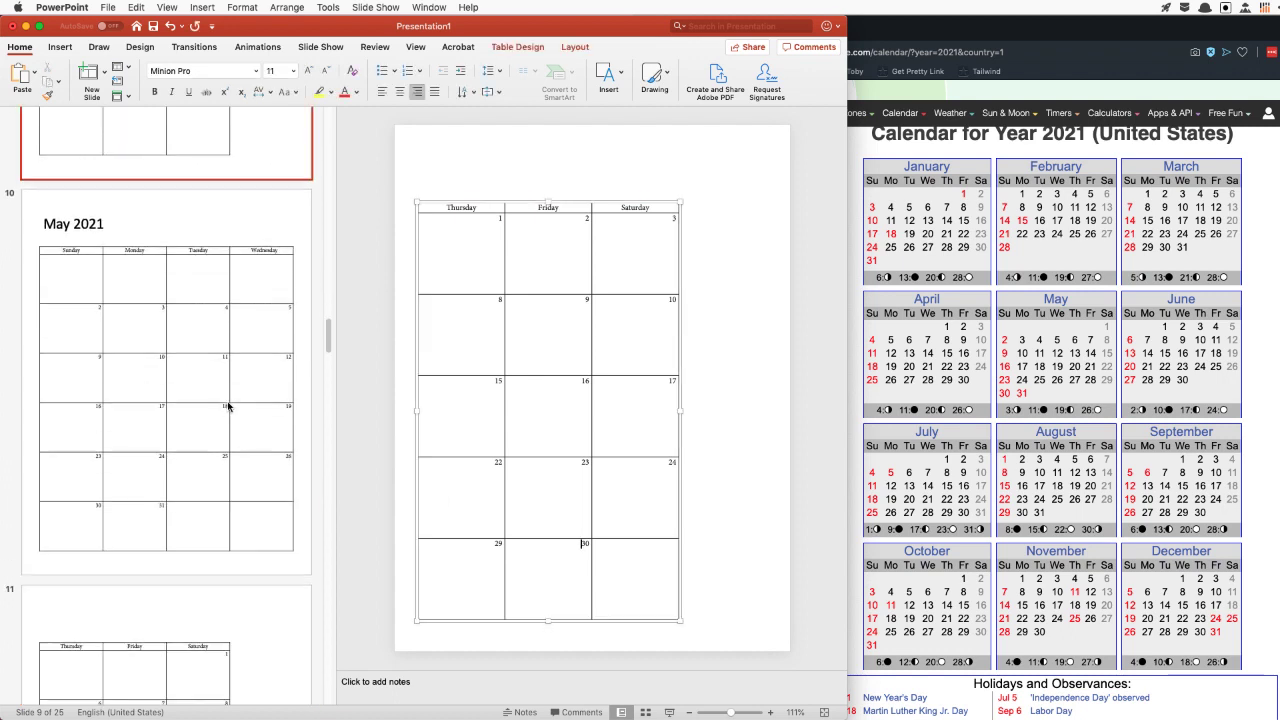
Compare the May 2021 slide and slide 11's dates with the reference calendar
left_click(172, 211)
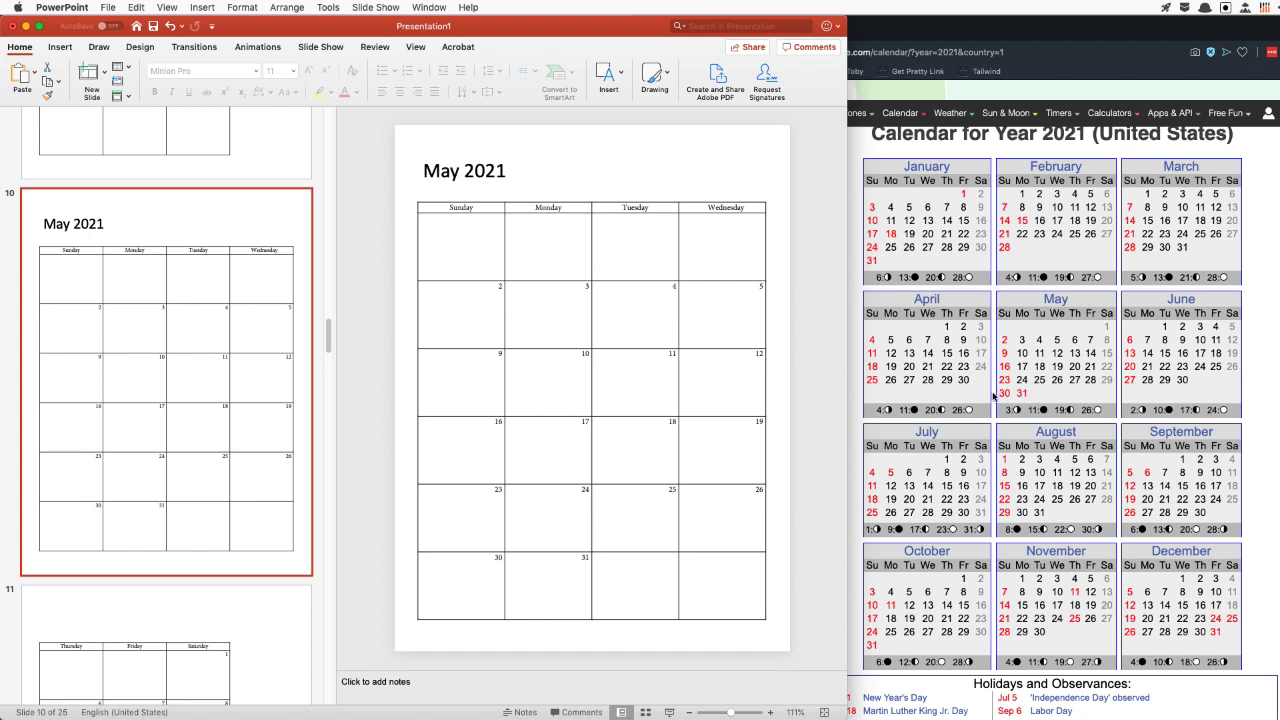
left_click(183, 601)
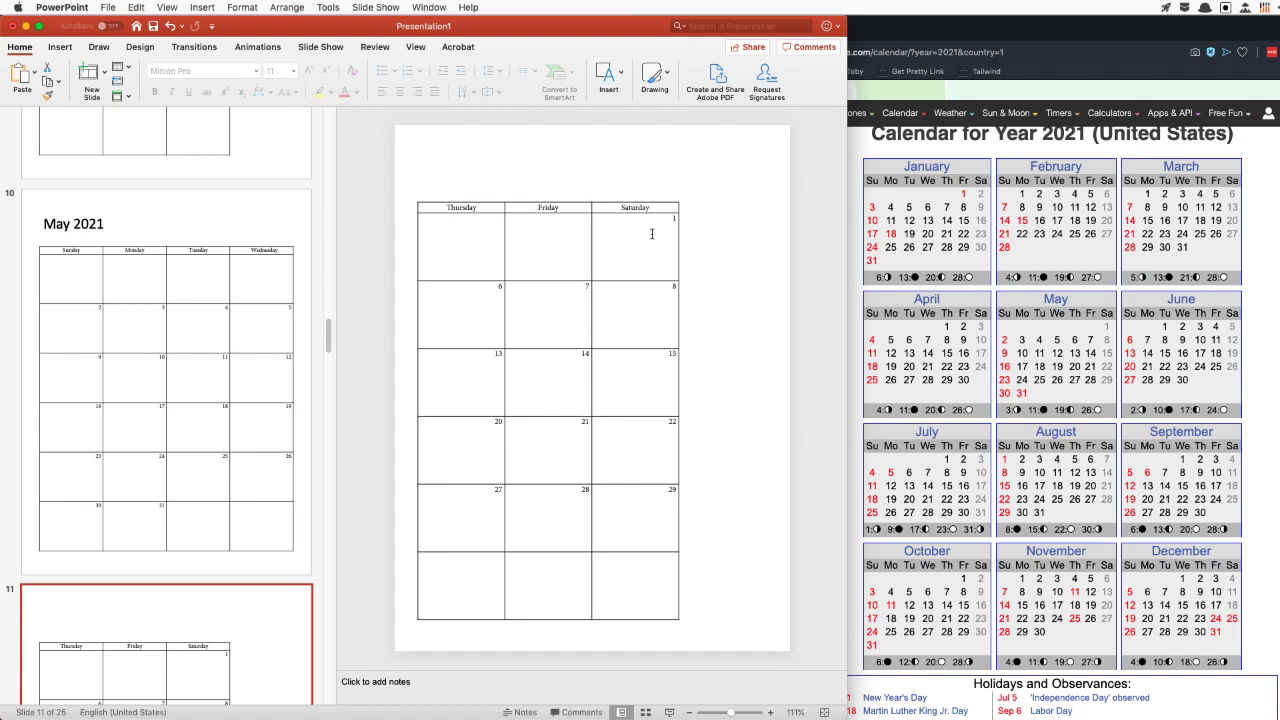
left_click(188, 360)
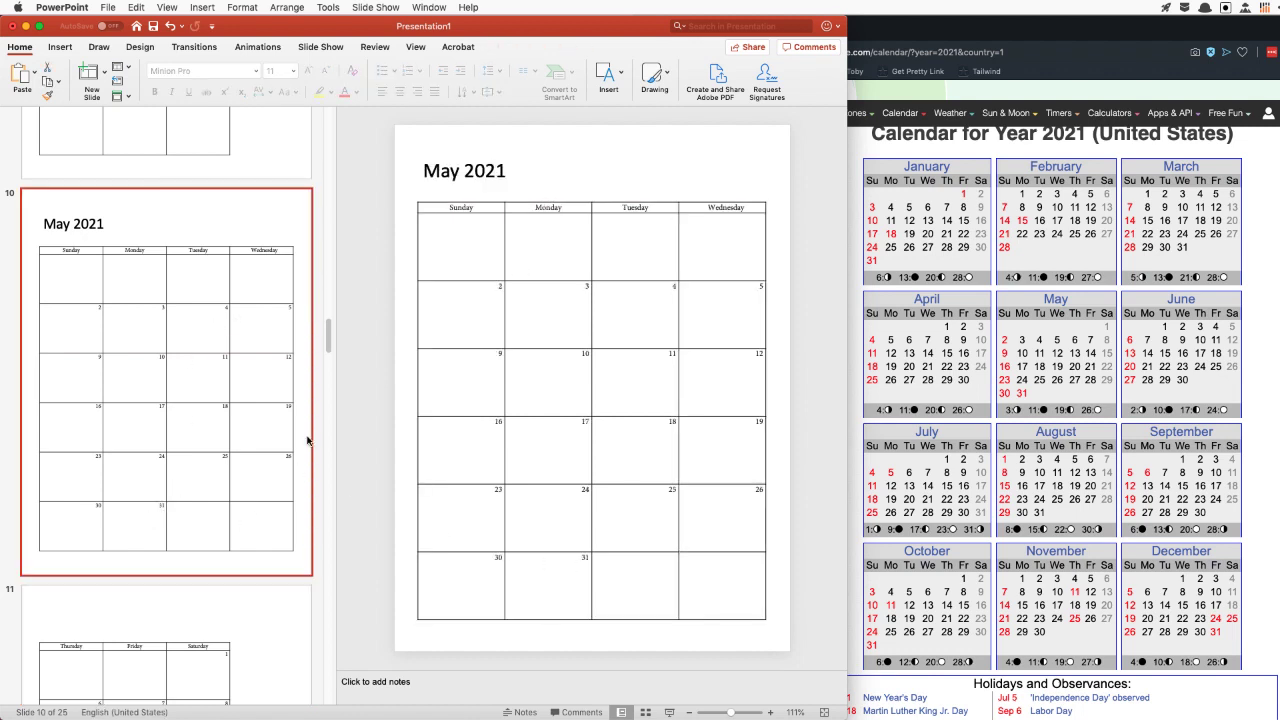
scroll(163, 442, "down", 5)
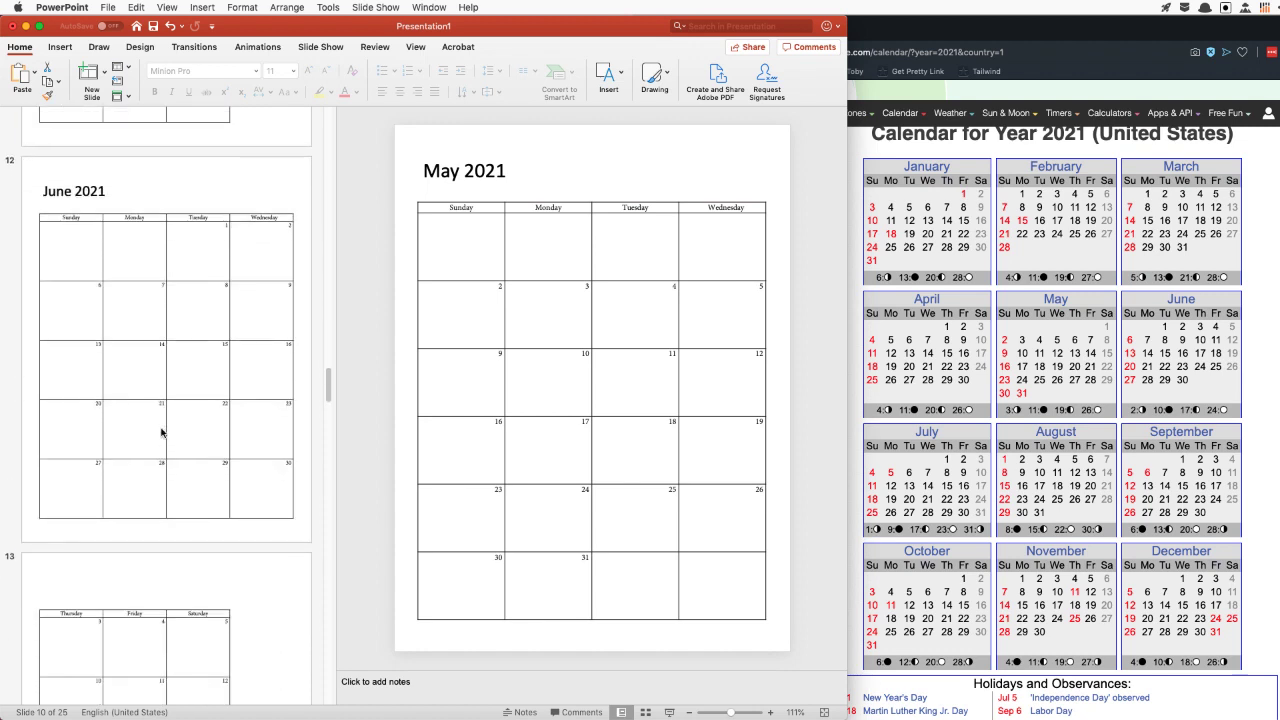
Check the June 2021 table and July 2021 slides, including July's Thursday–Saturday table
left_click(161, 432)
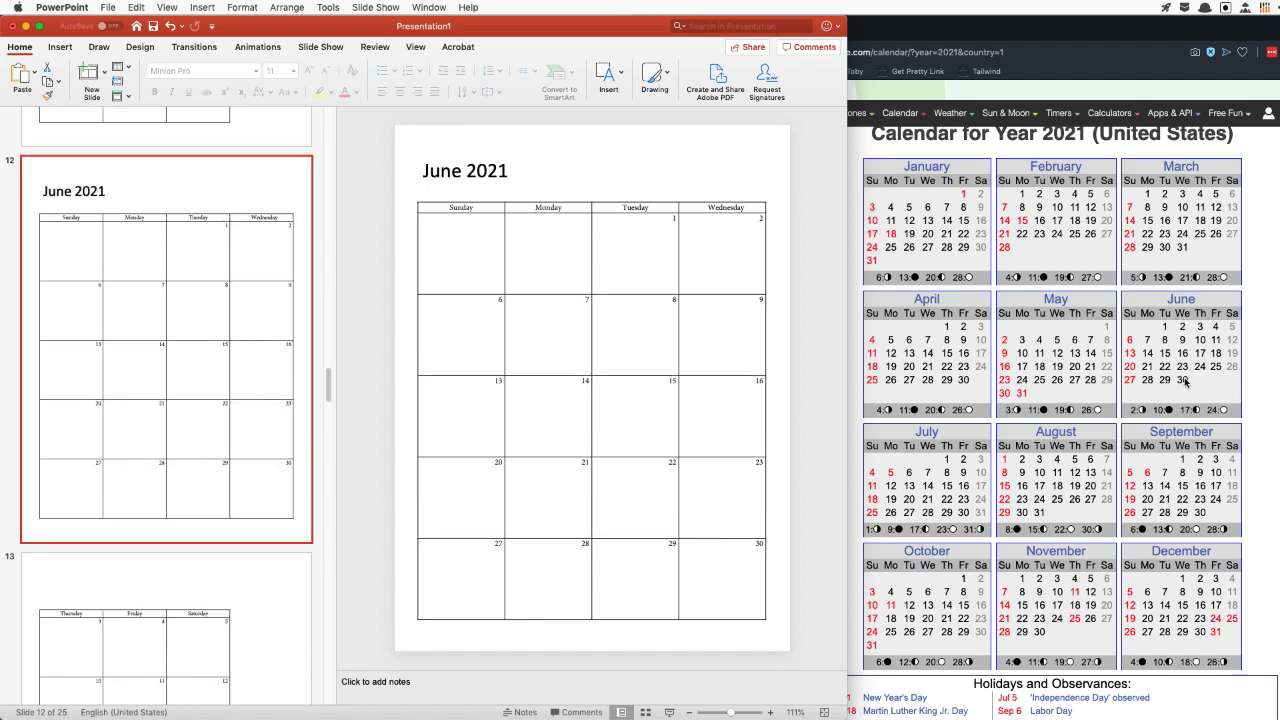
left_click(643, 232)
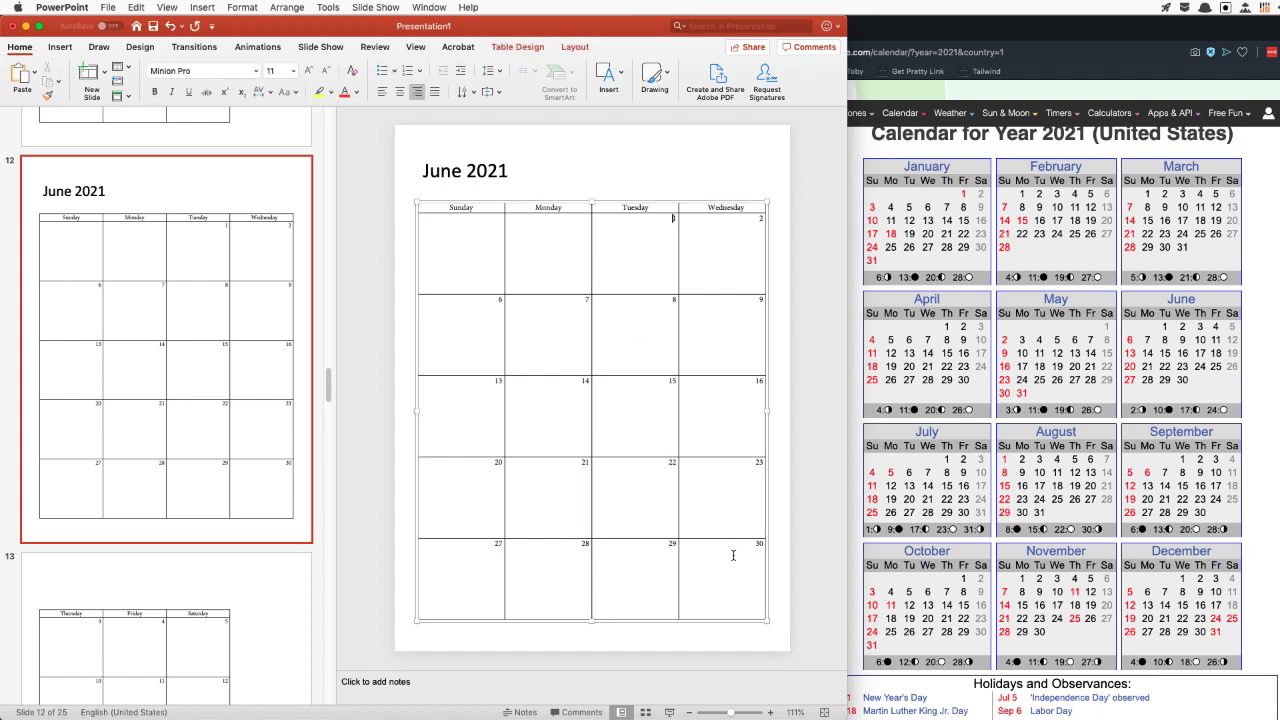
scroll(131, 471, "down", 10)
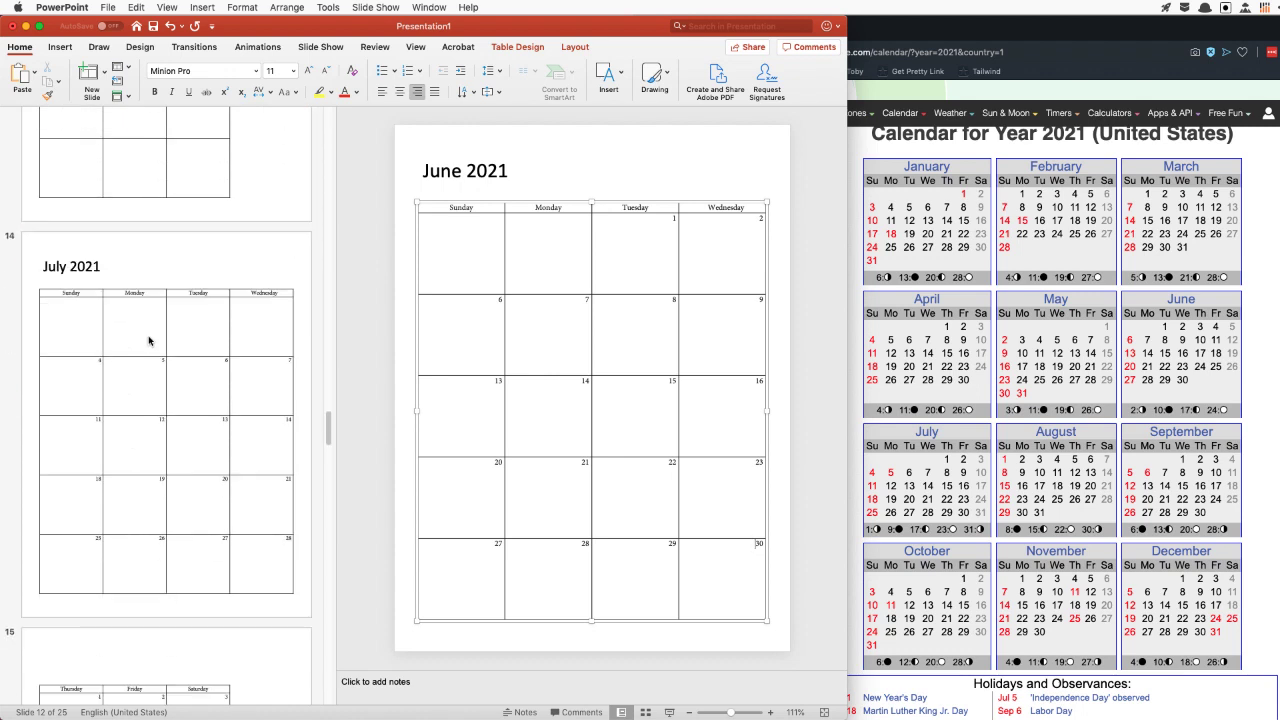
left_click(149, 340)
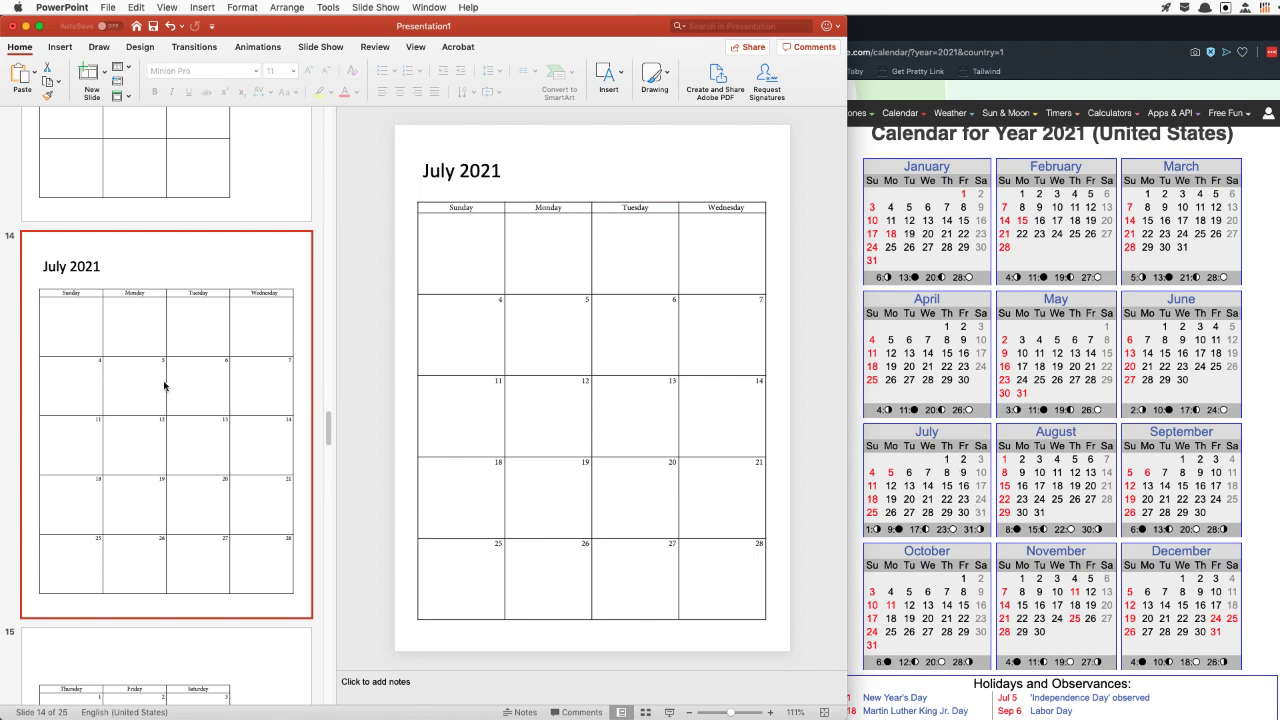
scroll(200, 529, "down", 5)
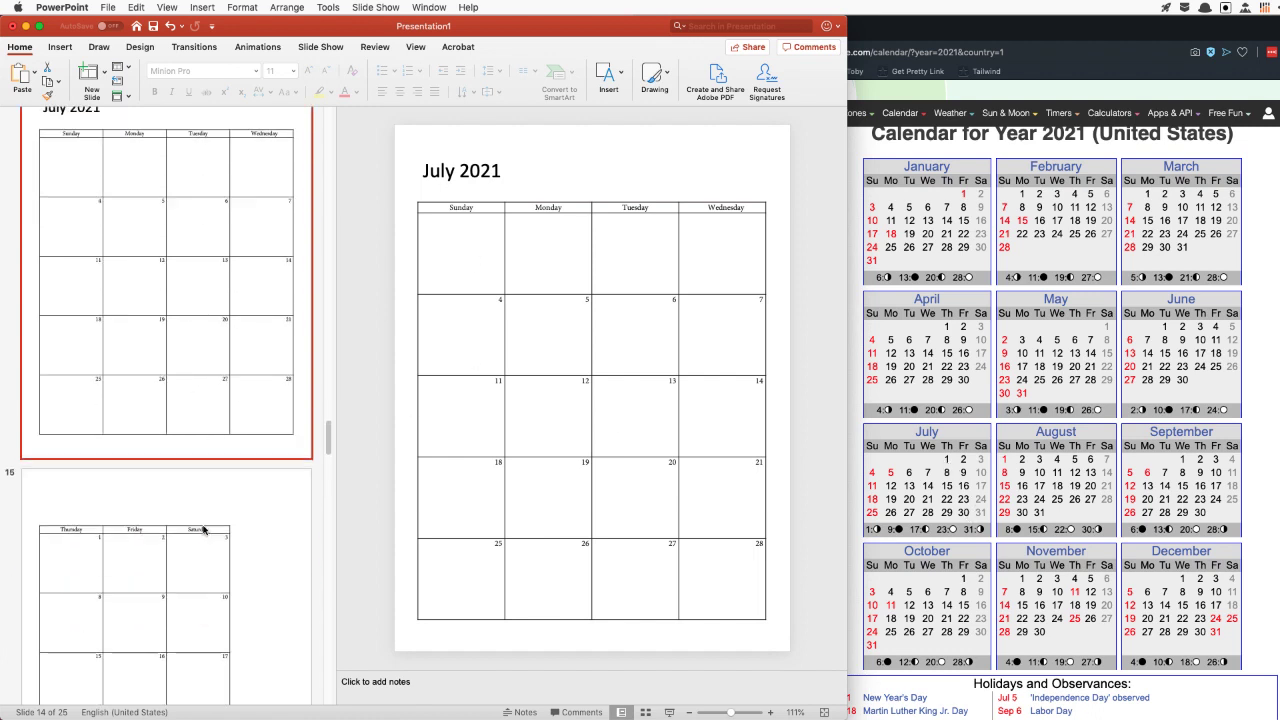
left_click(193, 528)
left_click(463, 238)
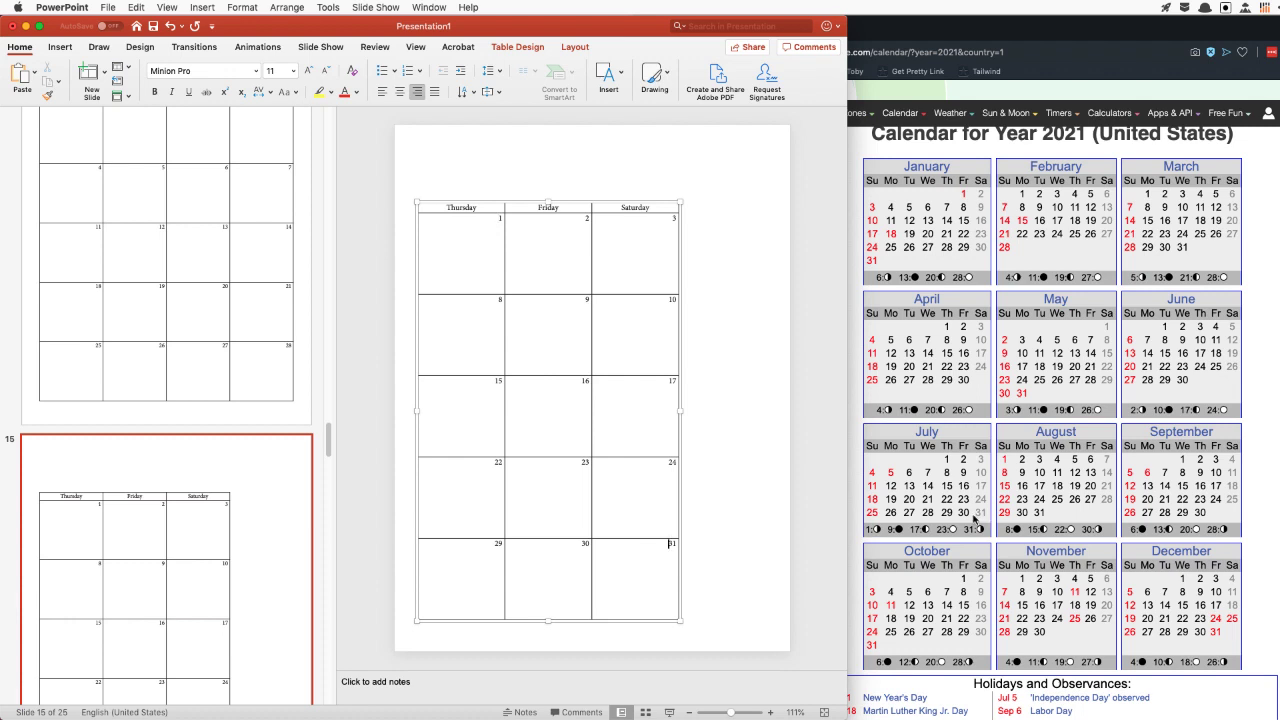
scroll(174, 549, "down", 10)
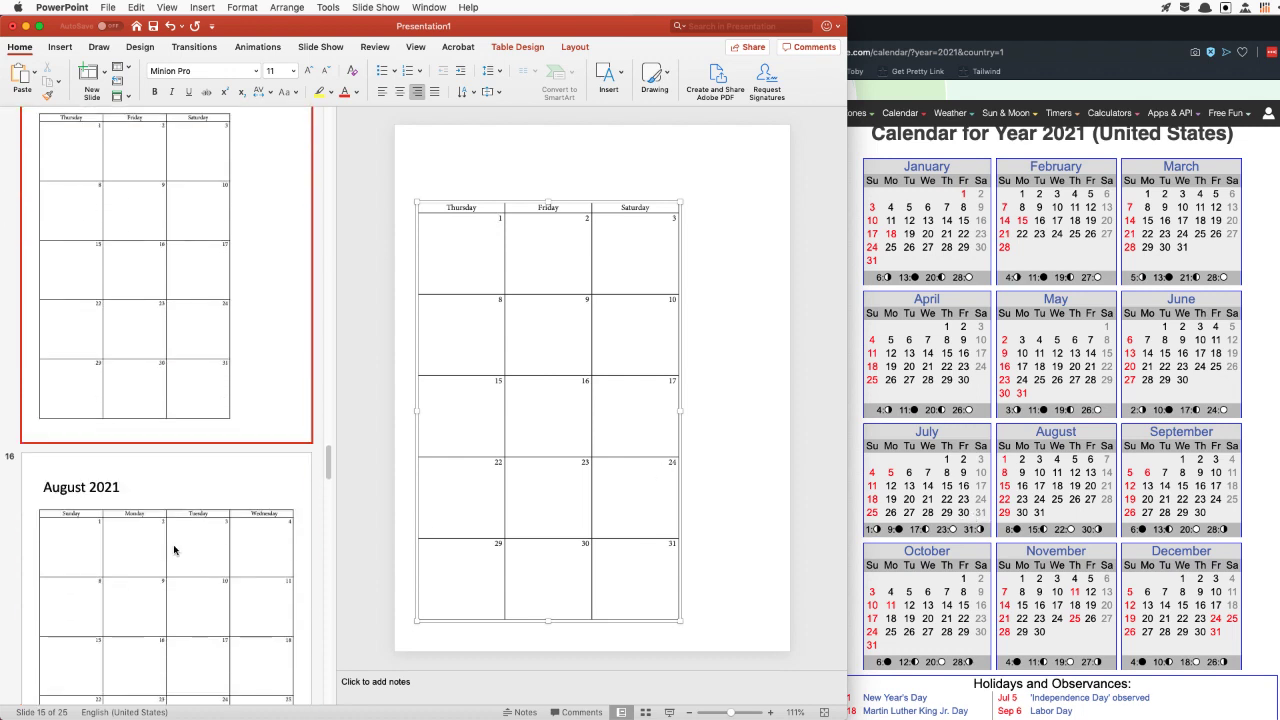
Check August and September 2021, including September's table at day 30, then show October 2021
left_click(178, 454)
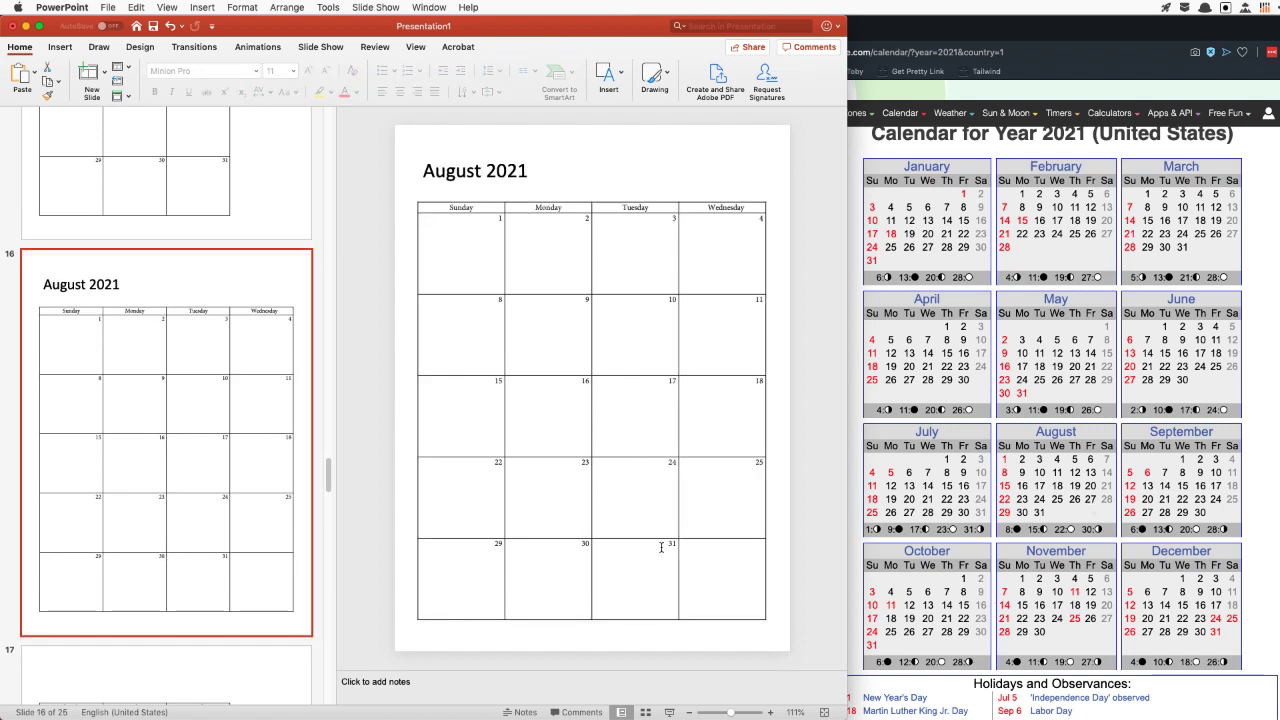
scroll(257, 403, "down", 8)
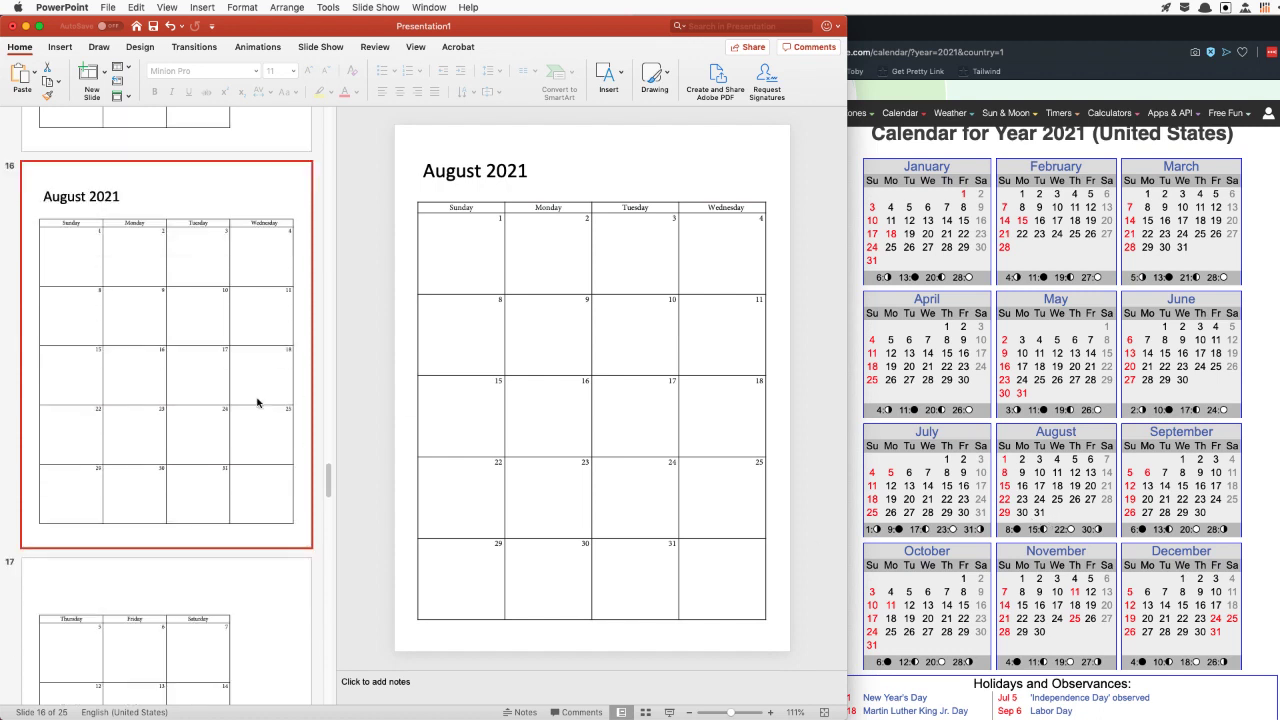
scroll(257, 403, "down", 10)
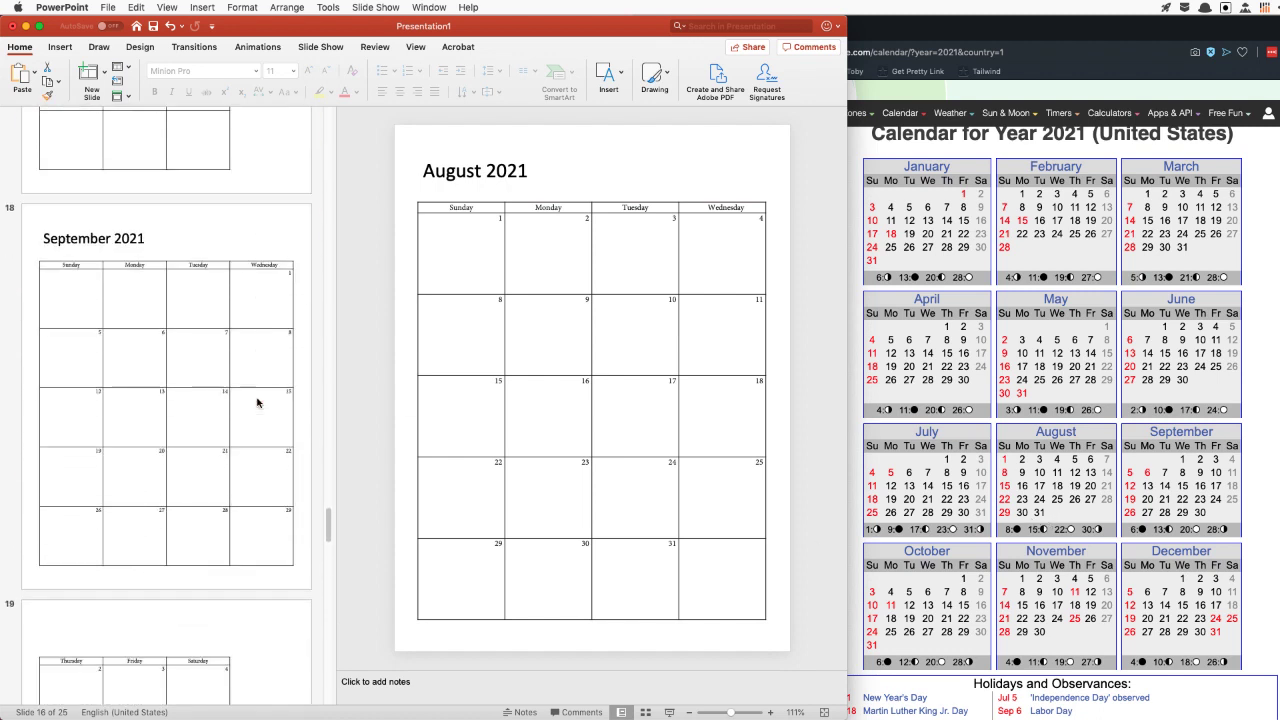
left_click(251, 393)
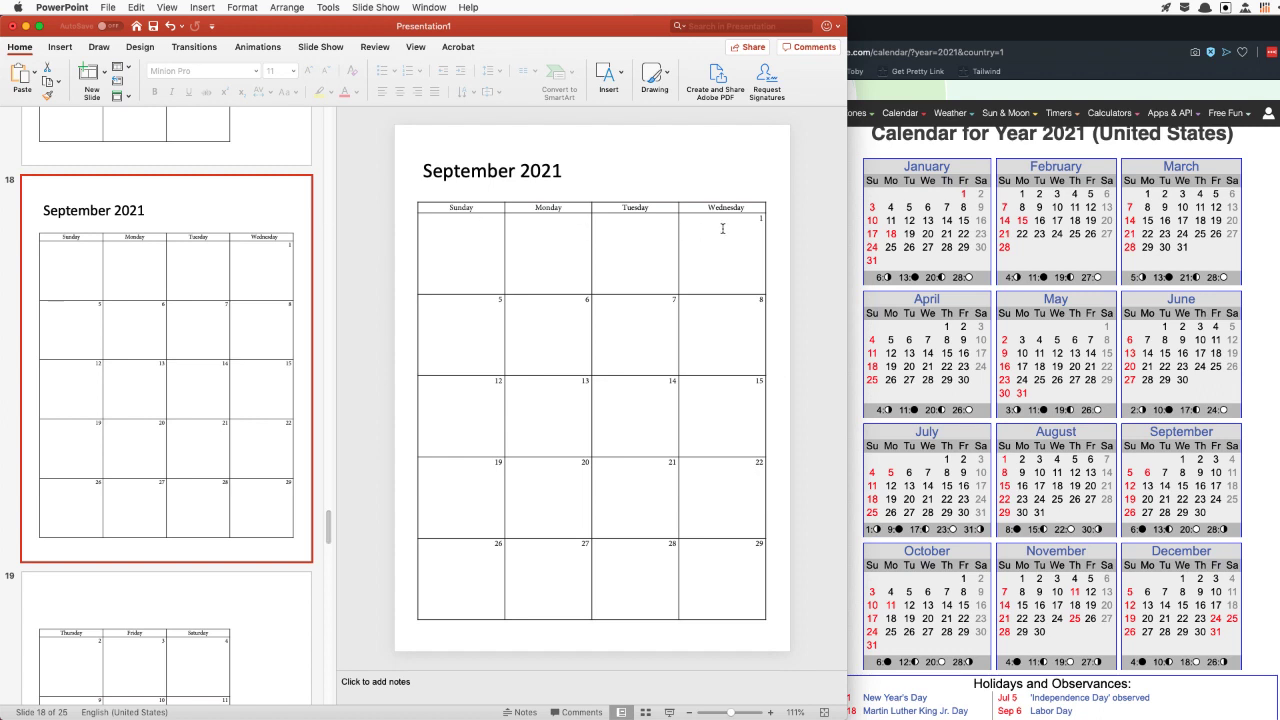
scroll(163, 491, "down", 3)
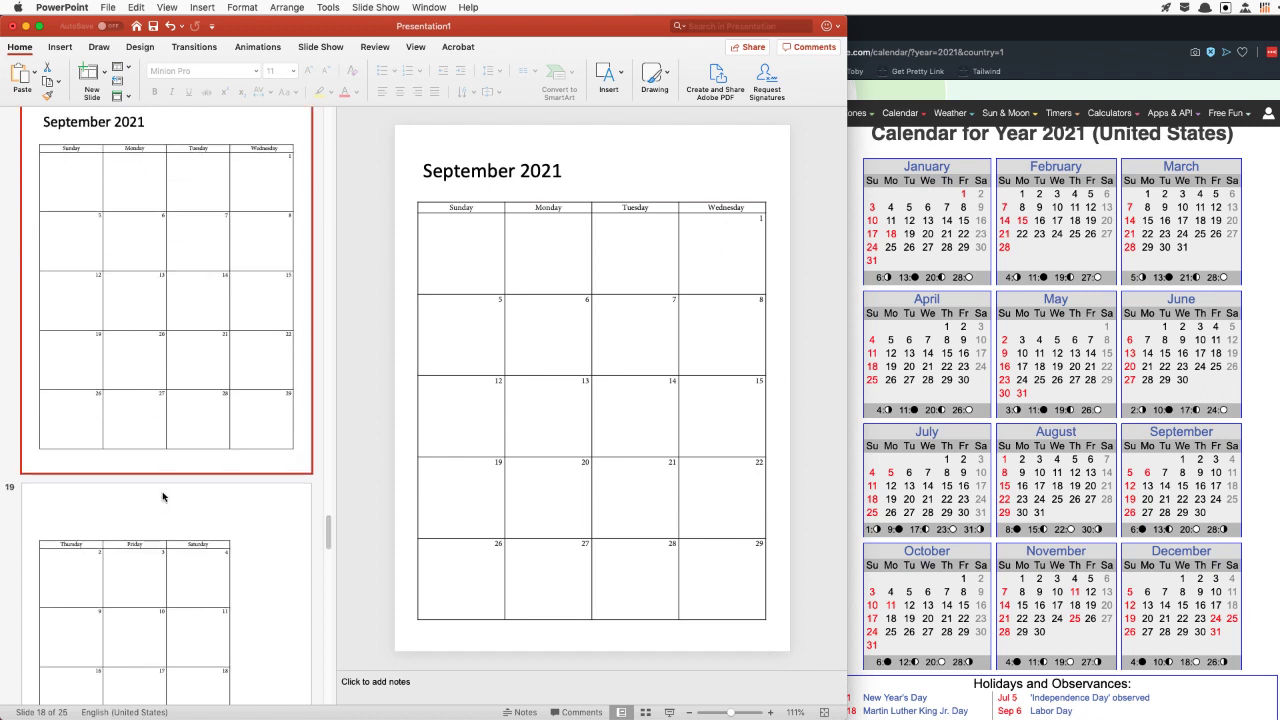
left_click(157, 547)
left_click(452, 552)
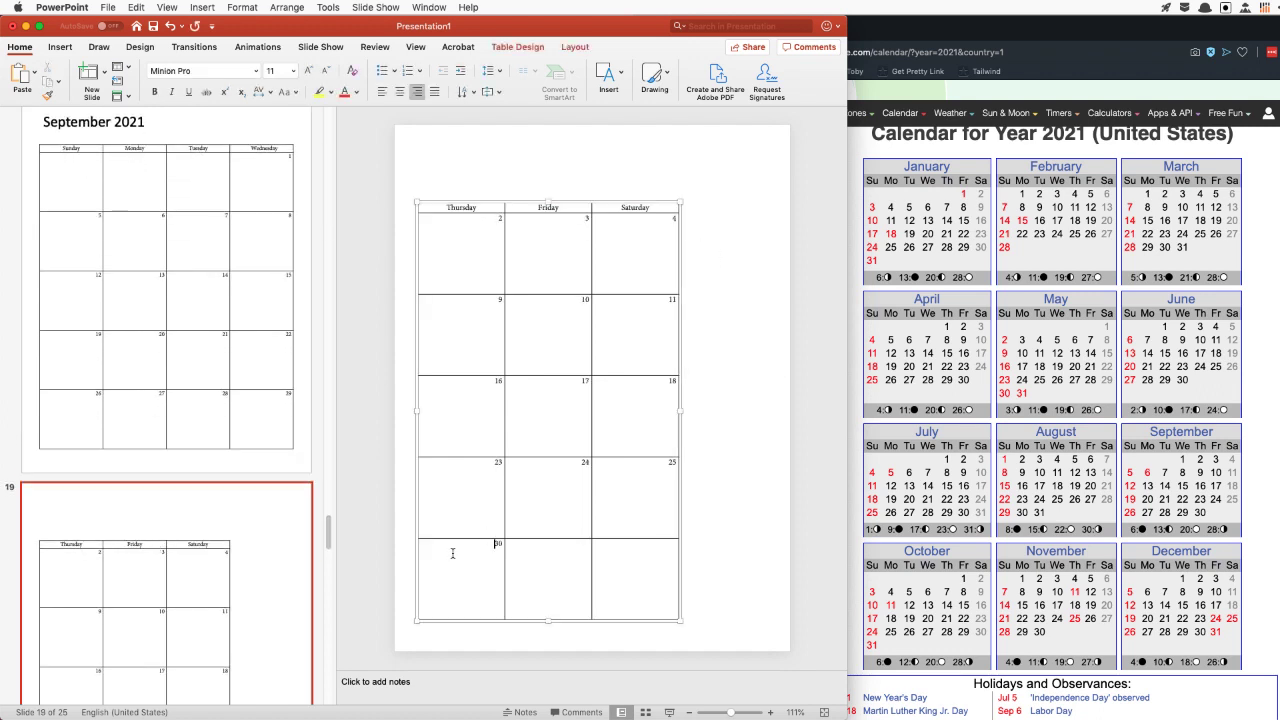
scroll(182, 537, "down", 8)
scroll(197, 351, "up", 2)
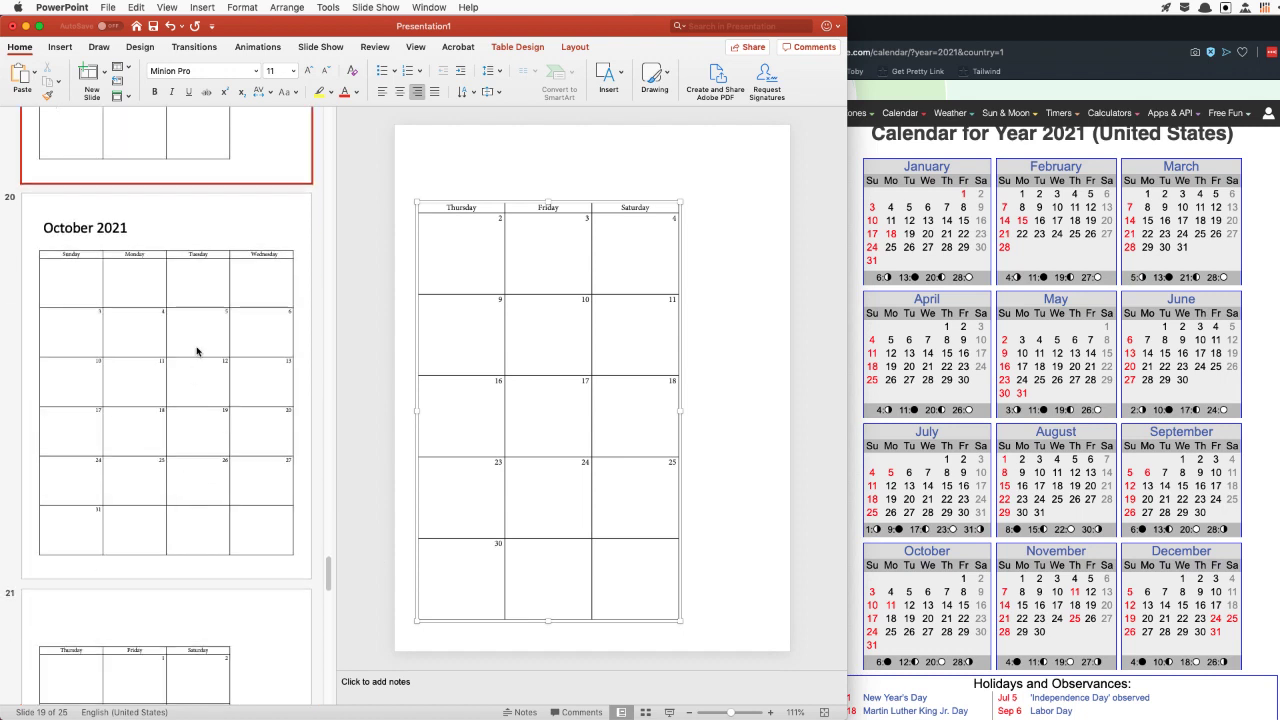
left_click(197, 351)
scroll(213, 405, "down", 3)
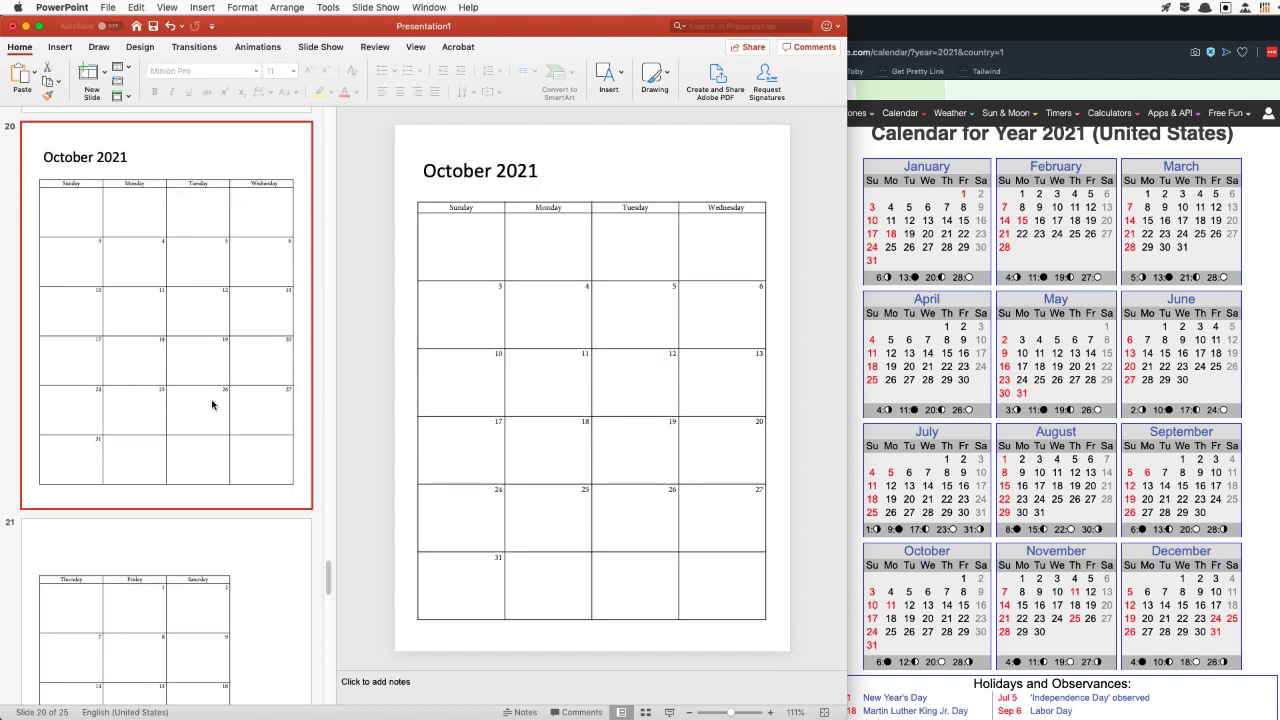
Check October's Thursday–Saturday table and the October 2021 table at day 31
left_click(140, 598)
left_click(557, 224)
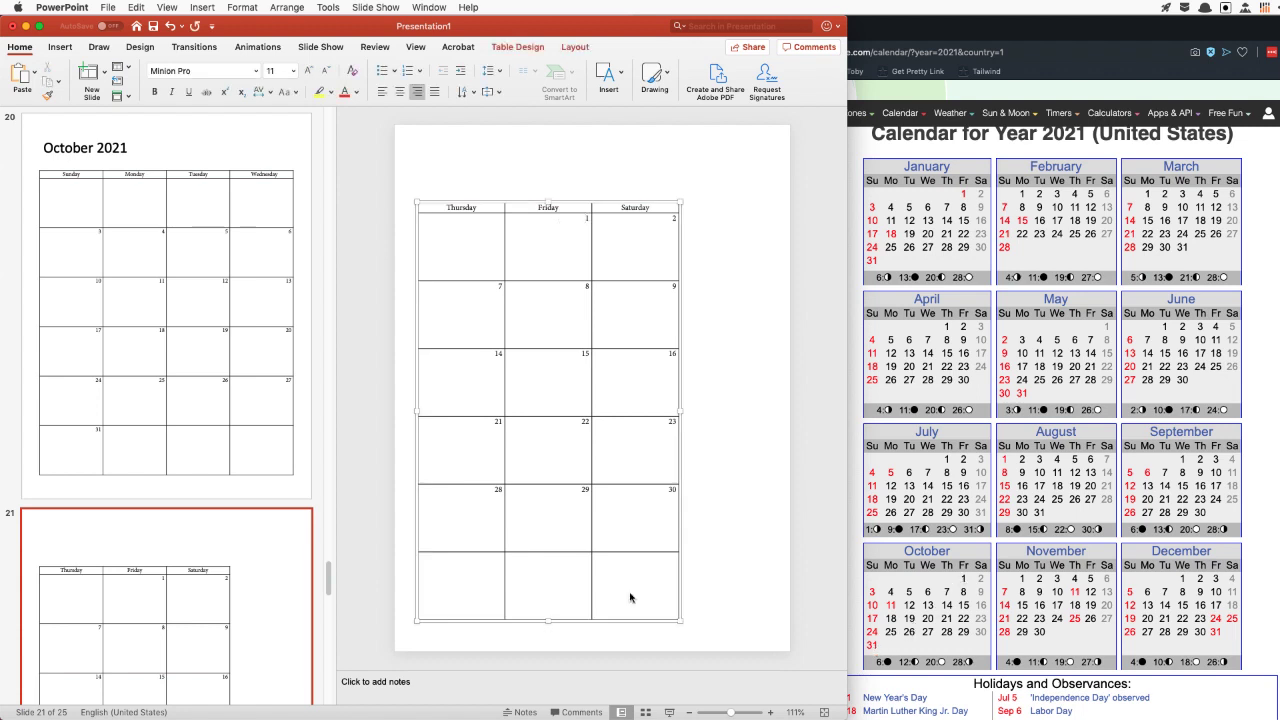
scroll(170, 461, "down", 3)
scroll(170, 461, "down", 5)
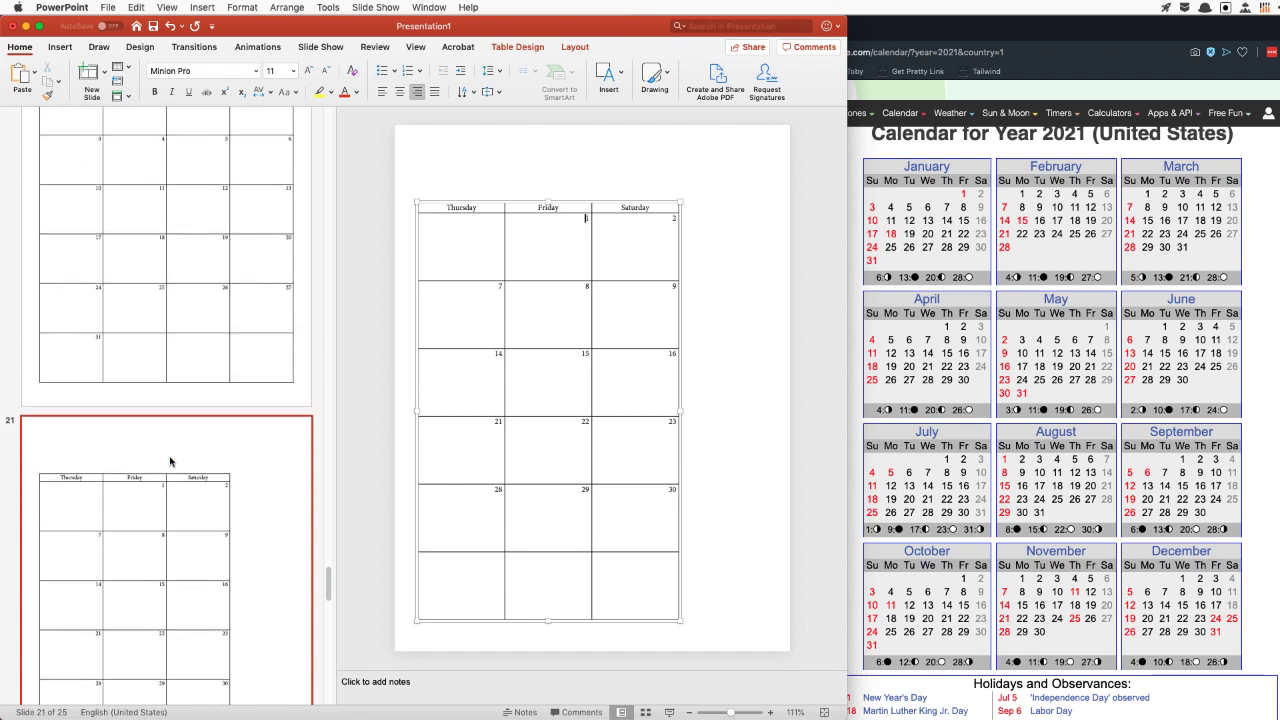
scroll(175, 470, "up", 1)
scroll(174, 470, "down", 2)
scroll(174, 465, "up", 8)
left_click(146, 386)
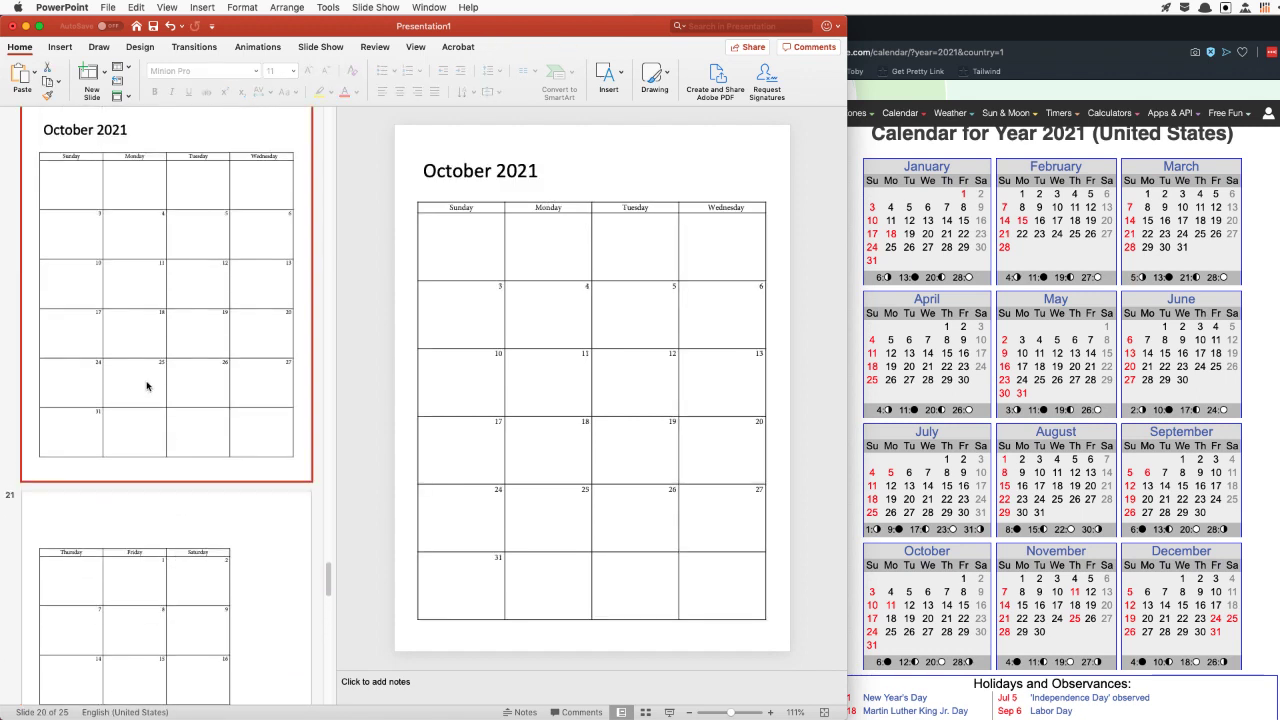
left_click(471, 562)
scroll(214, 452, "down", 3)
scroll(214, 454, "down", 10)
Check the November and December 2021 slides, then go back to November's Thursday–Saturday slide
left_click(203, 374)
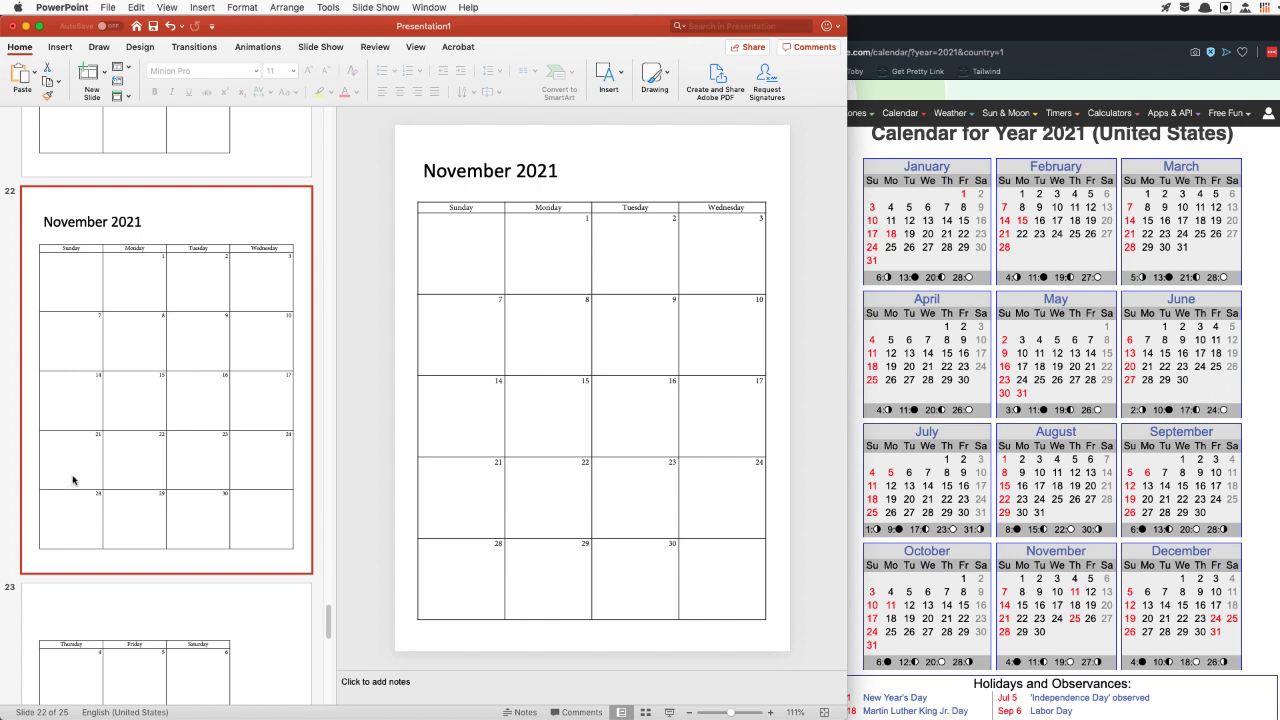
scroll(71, 480, "down", 10)
left_click(122, 395)
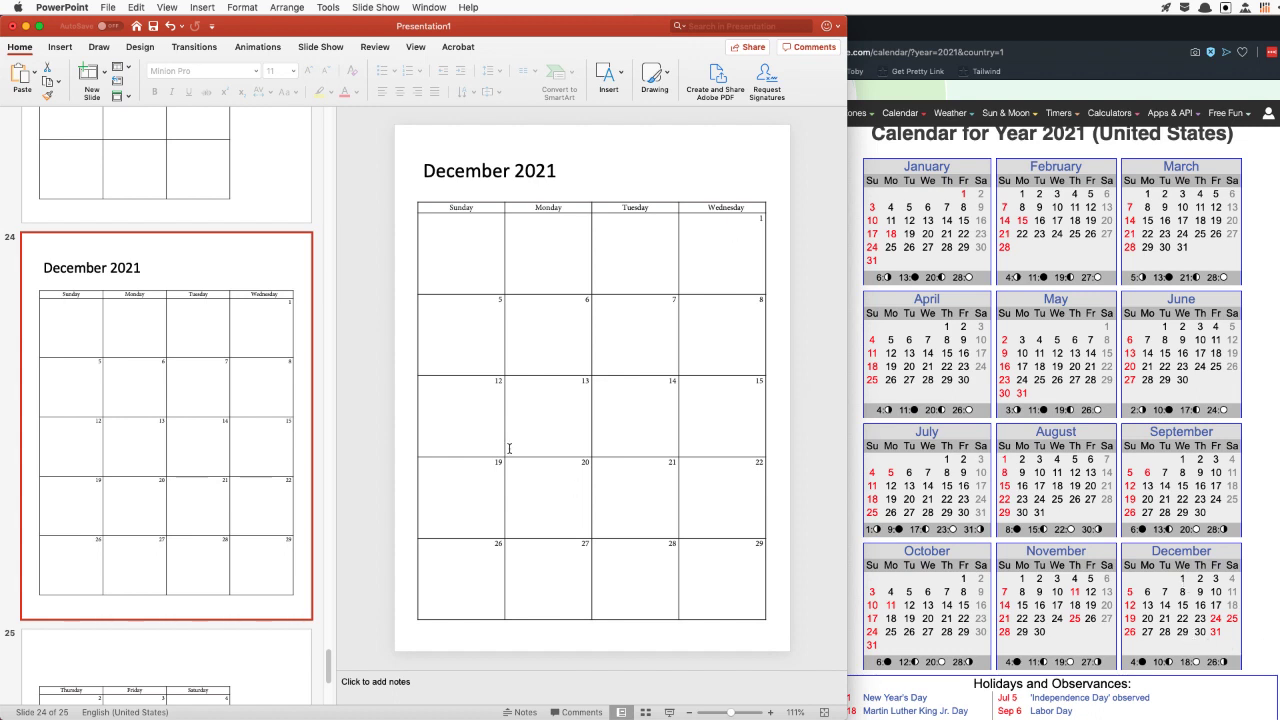
scroll(150, 448, "down", 5)
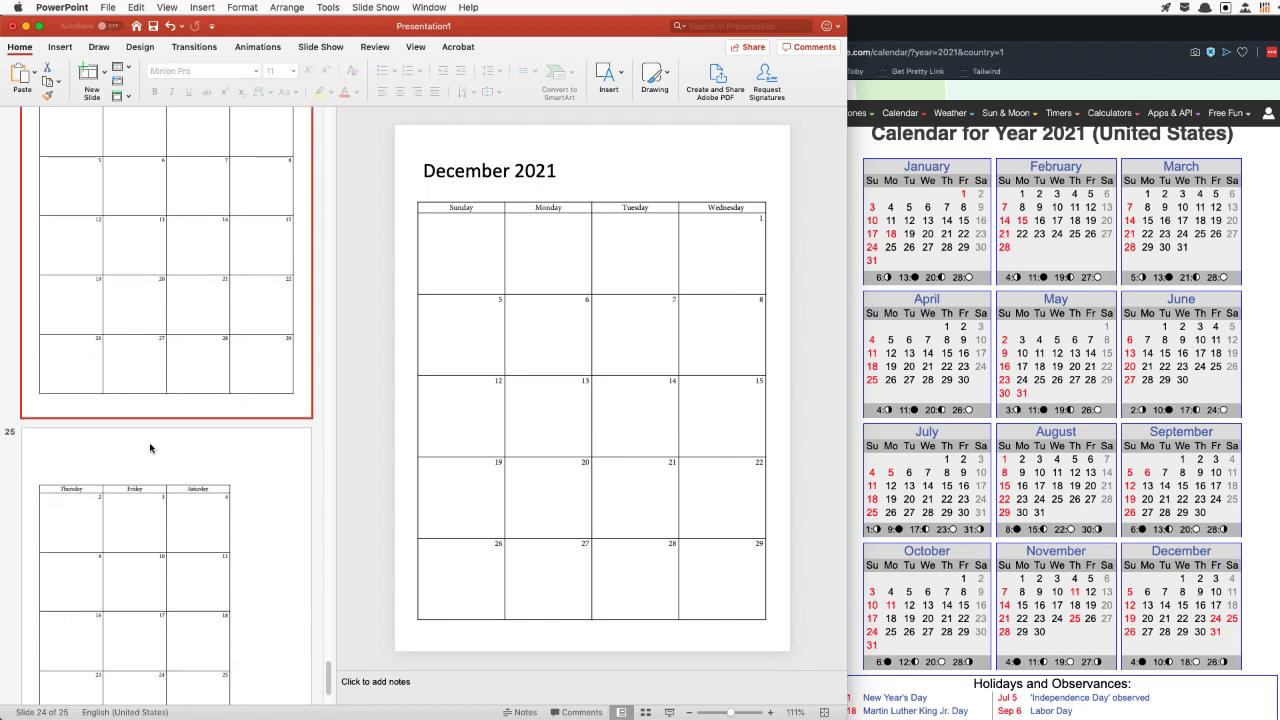
left_click(157, 457)
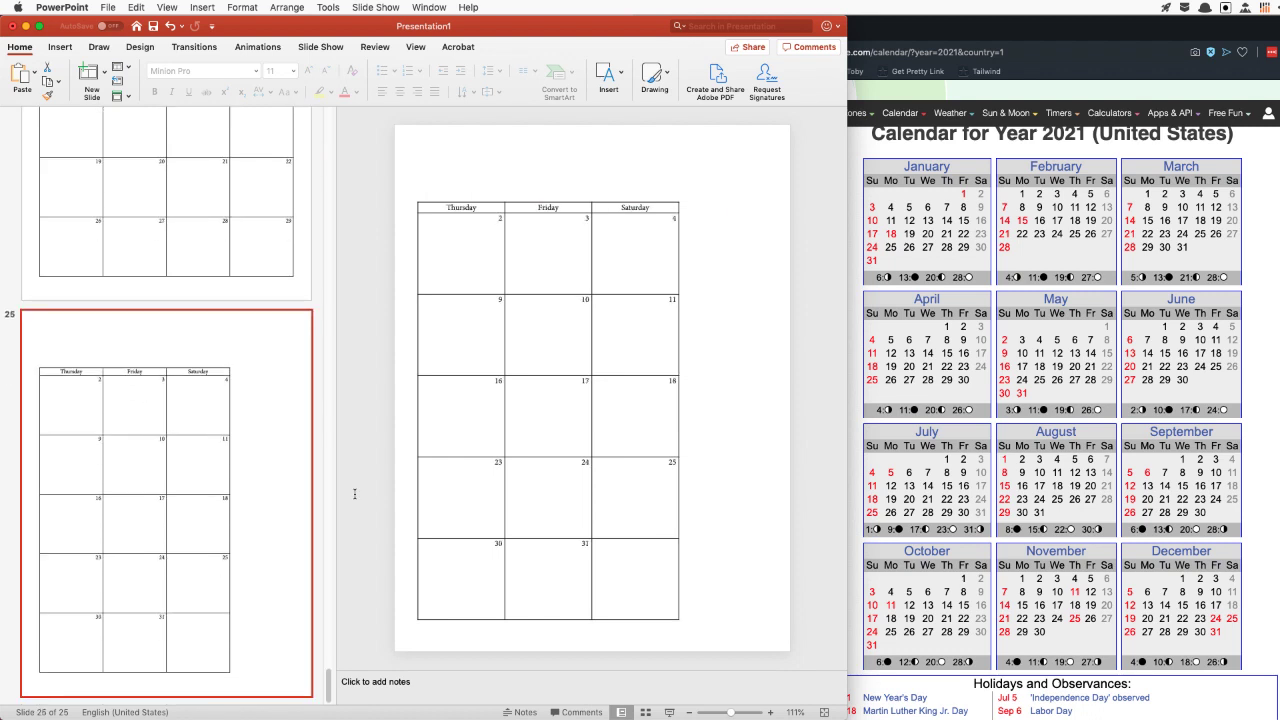
scroll(565, 570, "up", 2)
left_click(565, 570)
scroll(656, 381, "up", 10)
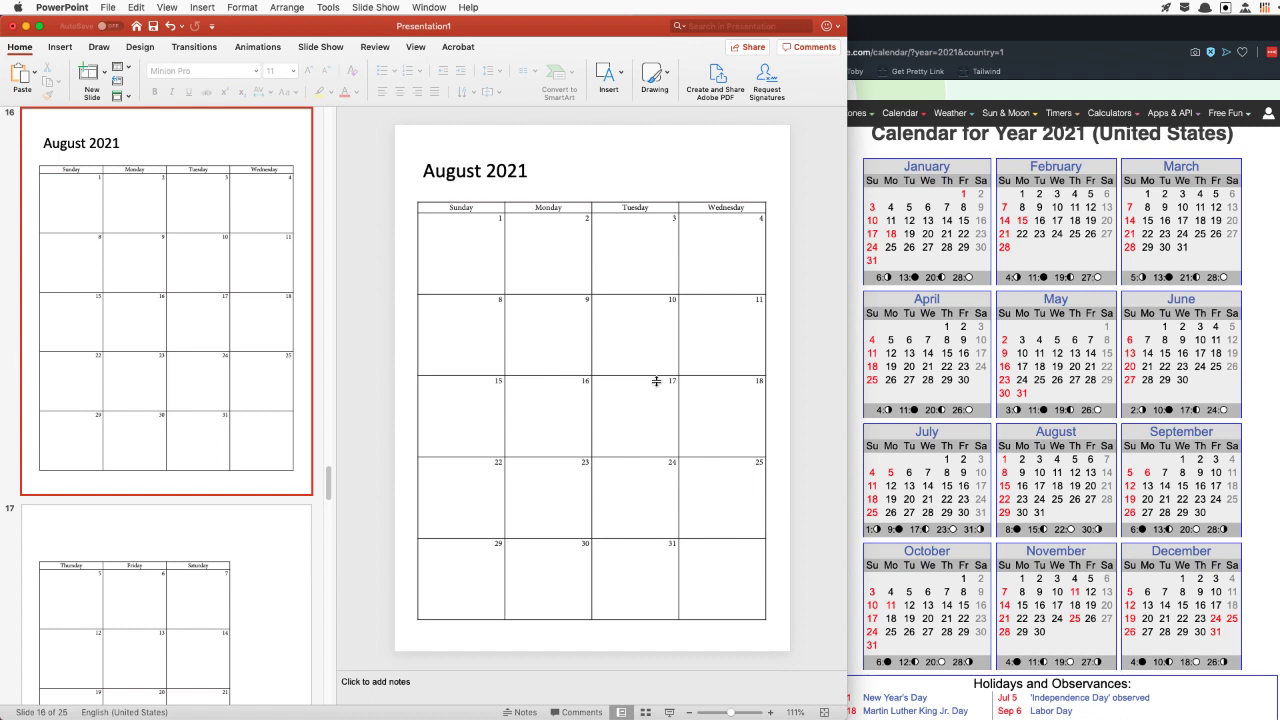